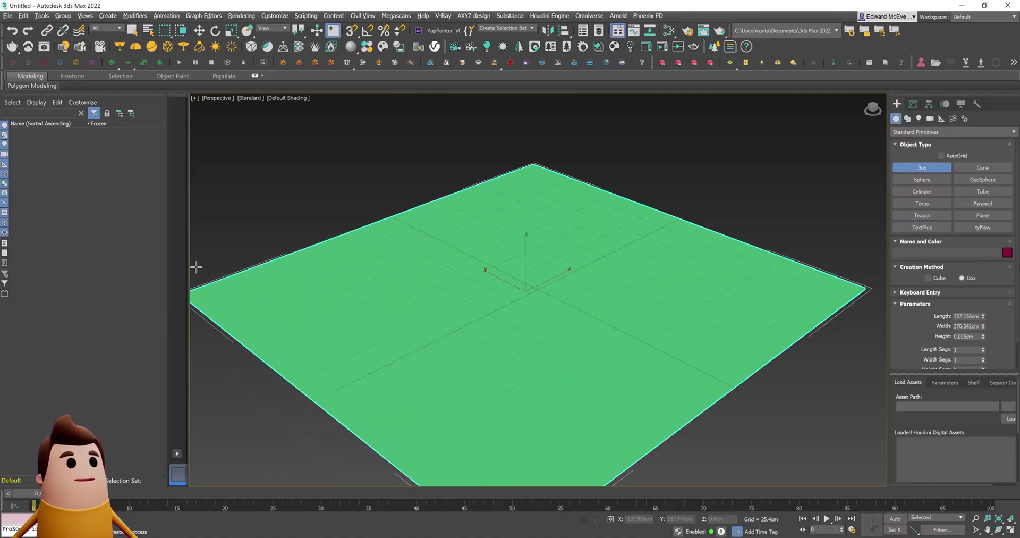
Create a thin box on the grid, 350 cm long, 350 cm wide and 2 cm high, with 40 length and 40 width segments.
left_click(205, 284)
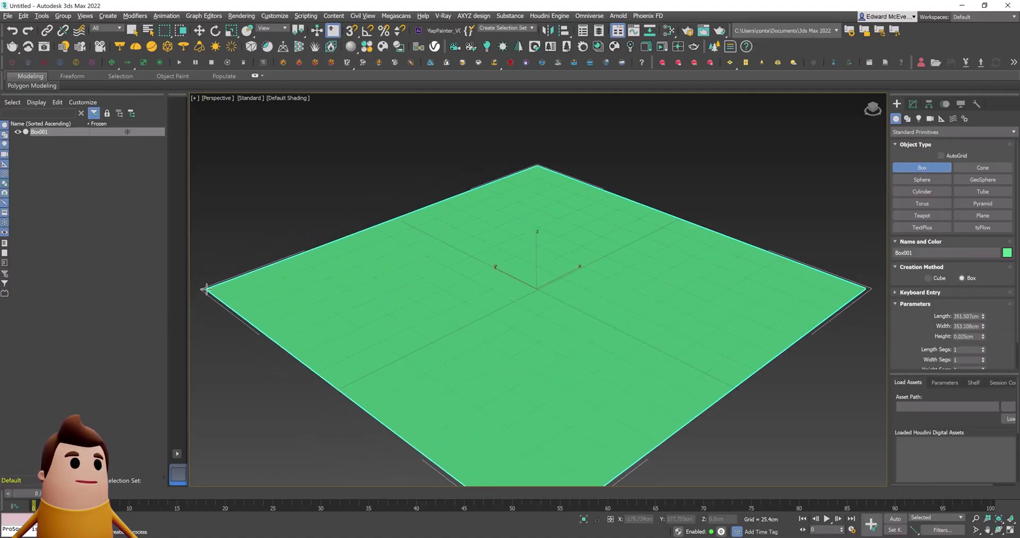
left_click(913, 104)
scroll(738, 236, "down", 3)
middle_click_drag(718, 211, 529, 199)
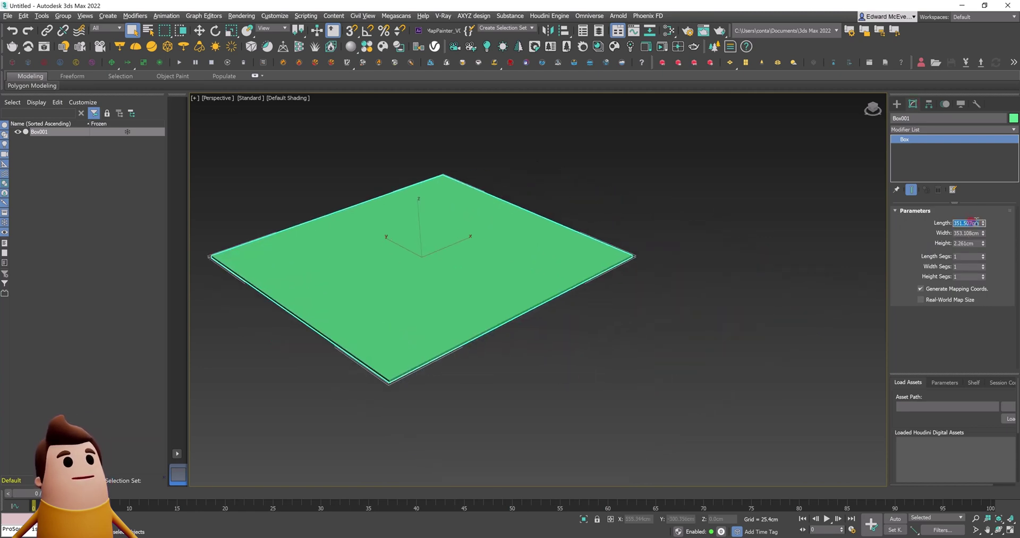
type("350")
key("Tab")
type("350")
key("Tab")
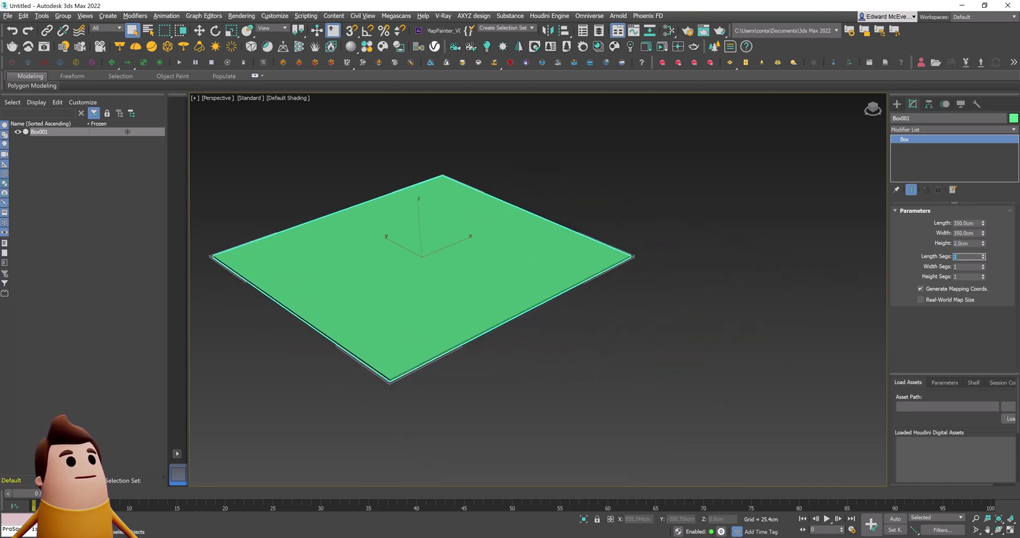
key("Return")
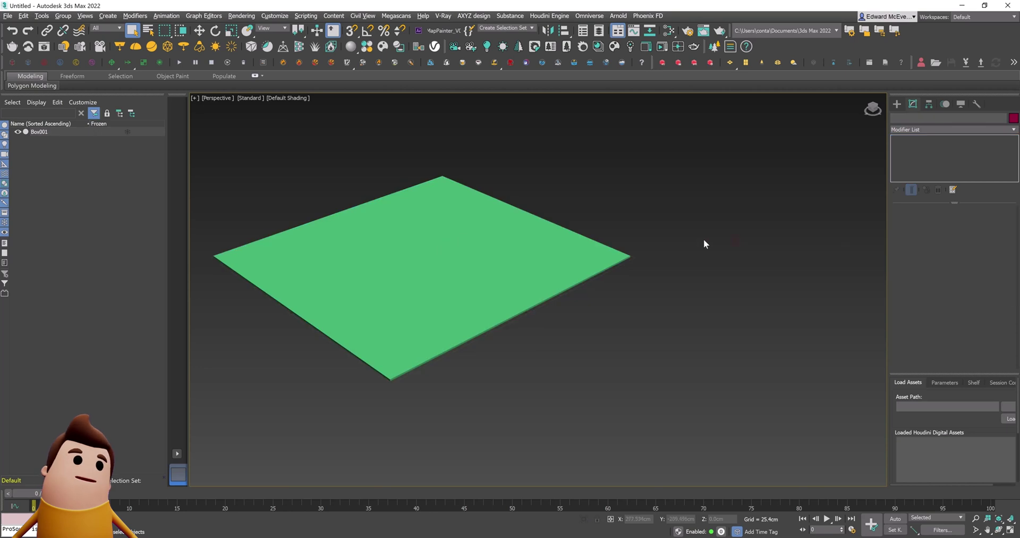
Rotate the box to a tilted upright angle and move it out beyond the edge of the grid.
key("F3")
key("z")
key("e")
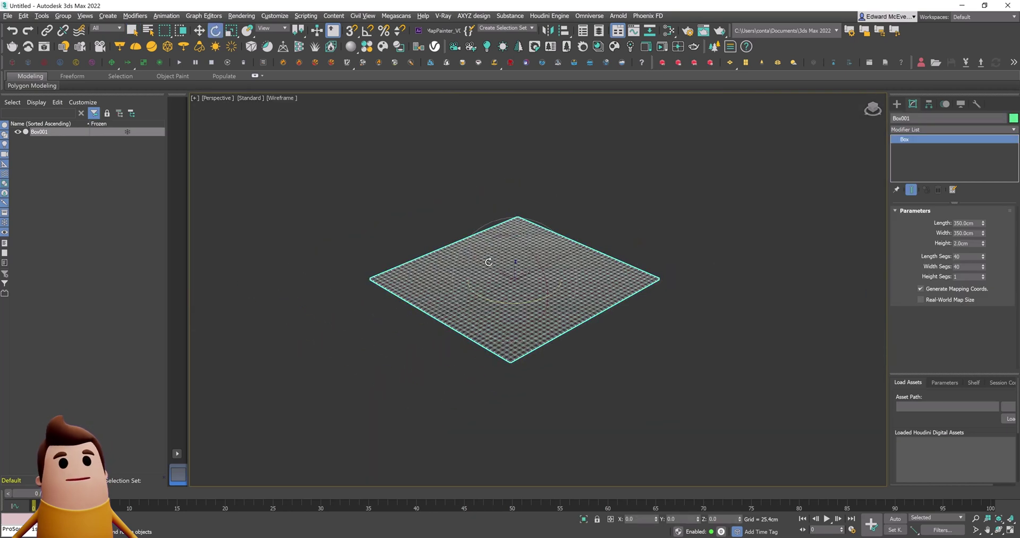
left_click_drag(487, 259, 735, 160)
key("w")
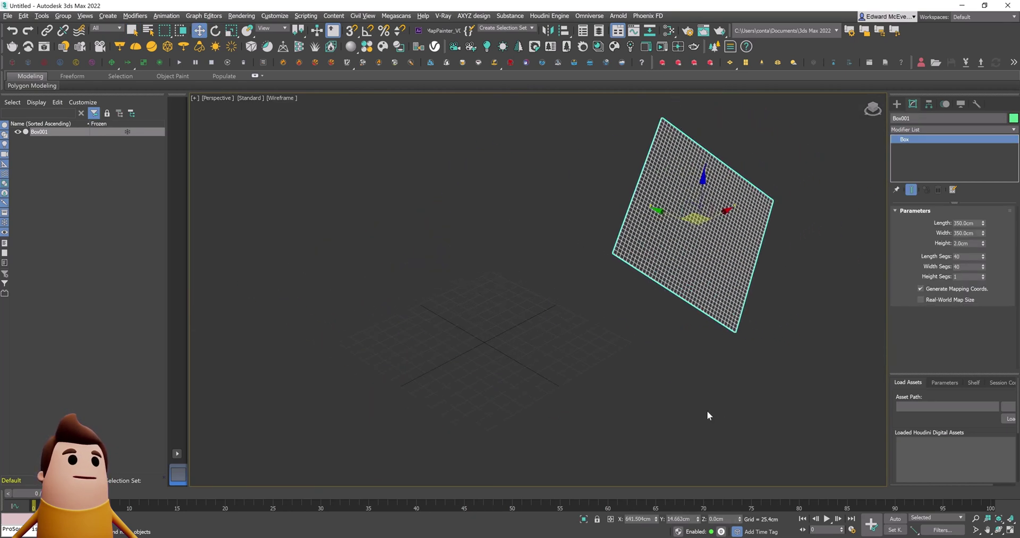
key("F3")
Clone the box as a copy on another side of the grid and rotate the copy to a different angle.
scroll(706, 410, "down", 3)
left_click_drag(654, 289, 541, 272, "shift")
left_click(515, 313)
key("e")
mouse_move(523, 306)
left_mouse_down()
mouse_move(551, 312)
mouse_move(560, 334)
left_mouse_up()
key("w")
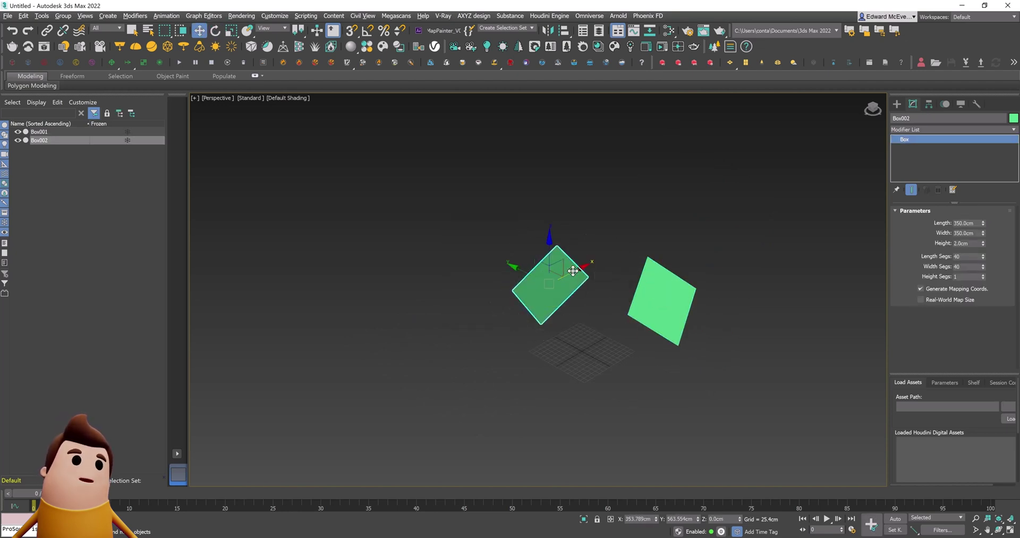
Clone two more boxes around the grid, giving each copy its own position and rotation.
mouse_move(549, 286)
left_mouse_down("shift")
mouse_move(463, 330)
mouse_move(471, 352)
mouse_move(469, 342)
mouse_move(510, 367)
mouse_move(578, 362)
mouse_move(604, 419)
mouse_move(635, 410)
left_mouse_up("shift")
left_click(521, 314)
key("e")
key("w")
left_click(521, 314)
key("e")
key("w")
Copy all four boxes straight down below the originals and rotate the copied set.
key("ctrl+a")
left_click_drag(564, 301, 564, 378, "shift")
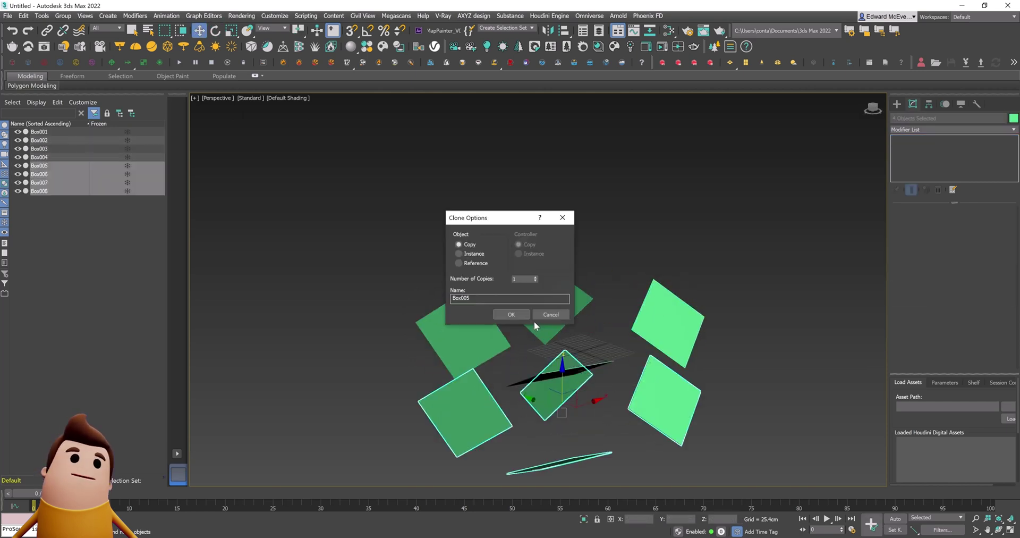
left_click(516, 314)
key("e")
mouse_move(553, 425)
left_mouse_down()
mouse_move(578, 408)
mouse_move(578, 417)
left_mouse_up()
Move all eight boxes together so they surround the grid's centre, and clear the selection.
mouse_move(579, 417)
middle_mouse_down("alt")
mouse_move(527, 445)
mouse_move(569, 411)
middle_mouse_up("alt")
key("ctrl+a")
key("w")
left_click_drag(552, 354, 581, 337)
left_click(748, 376)
Create a tyFlow object beside the boxes and open its flow editor.
middle_click_drag(580, 338, 689, 327, "alt")
left_click(898, 104)
left_click(960, 228)
left_click_drag(290, 269, 361, 228)
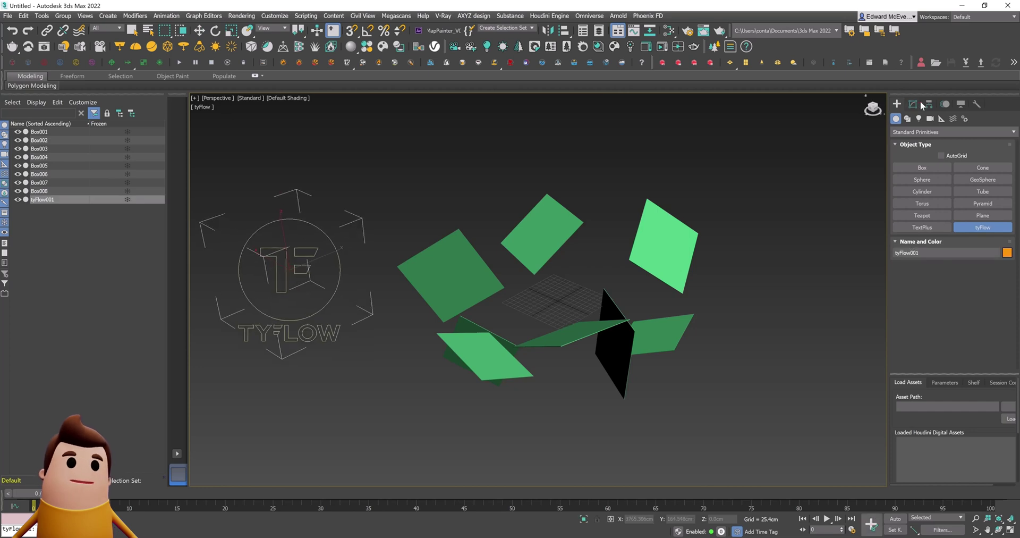
left_click(921, 104)
left_click(948, 229)
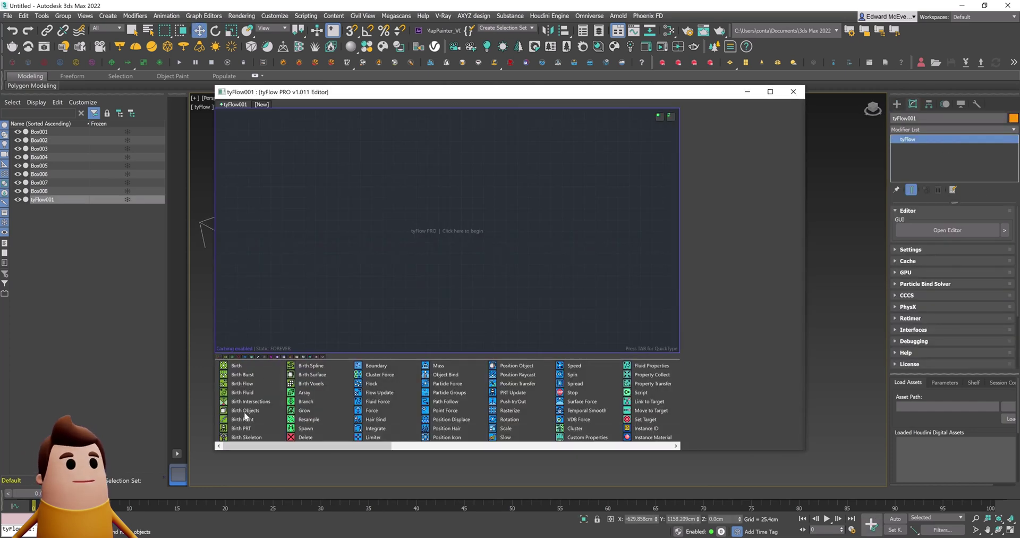
Add a Birth Objects event that births Box001 to Box008 and inherits the instance material from the objects.
left_click_drag(244, 412, 283, 200)
left_click(42, 132)
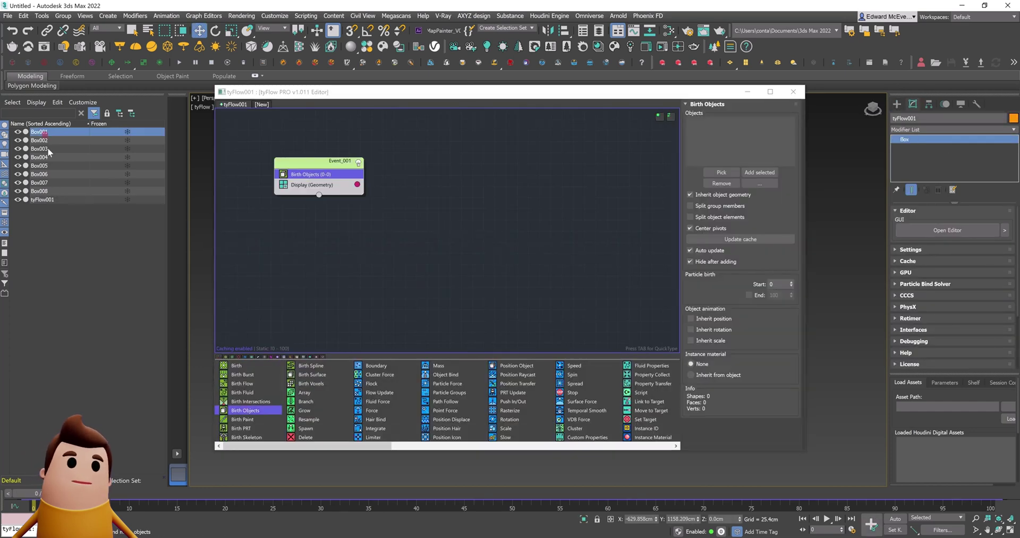
left_click(50, 190, "shift")
left_click(759, 172)
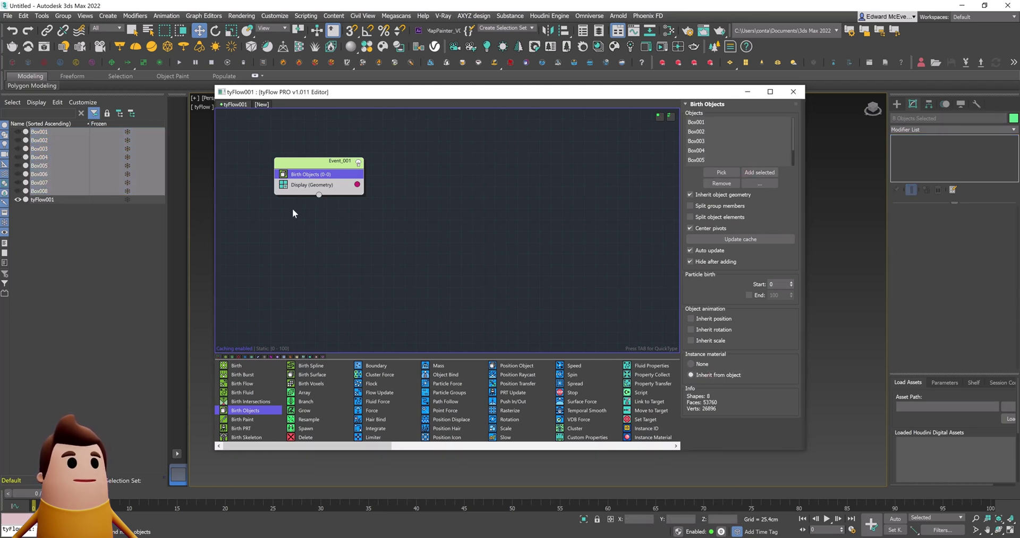
Add a Cloth Bind operator to Event_001, directly below Birth Objects.
key("Tab")
type("cloth")
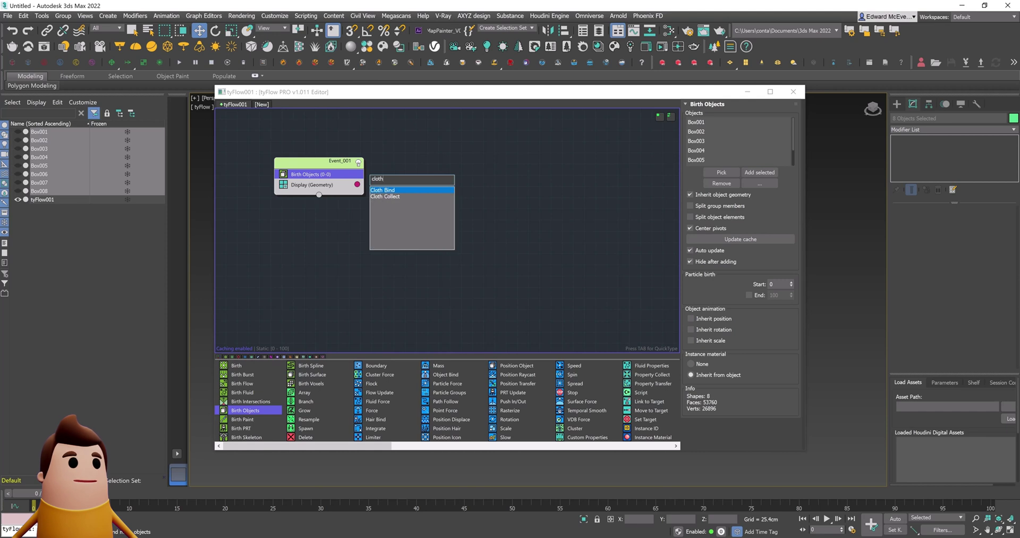
key("Return")
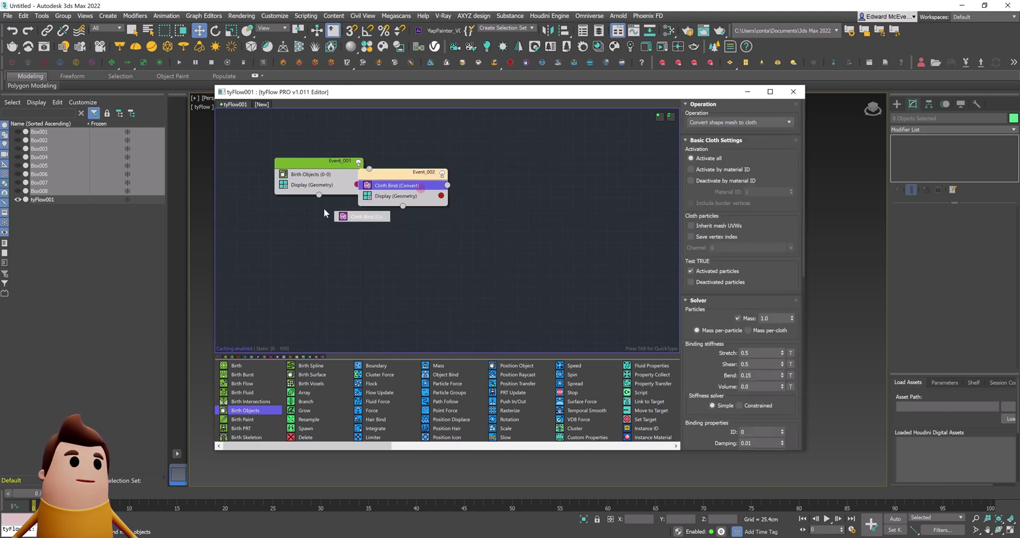
left_click_drag(323, 208, 333, 185)
Set the Cloth Bind stiffness to 1.0 for stretch, 0.4 for bend and 0.2 for volume.
scroll(777, 215, "down", 5)
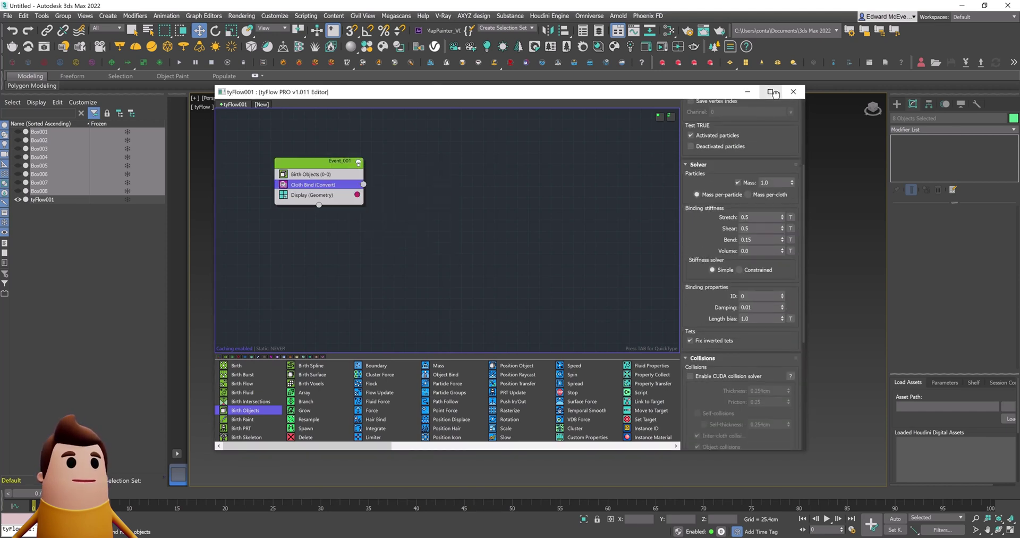
scroll(781, 169, "down", 3)
type("1")
key("Return")
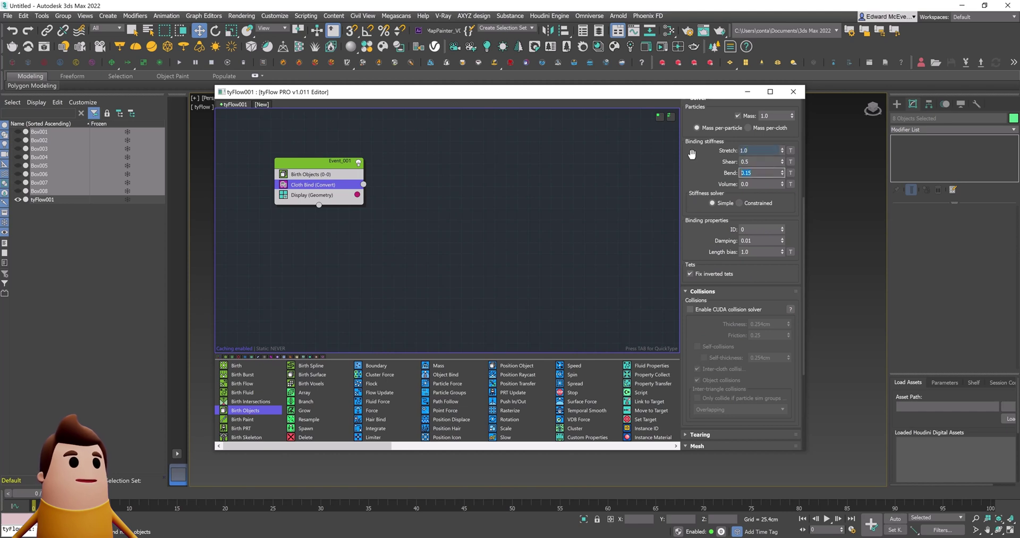
type(".4")
key("Tab")
type(".2")
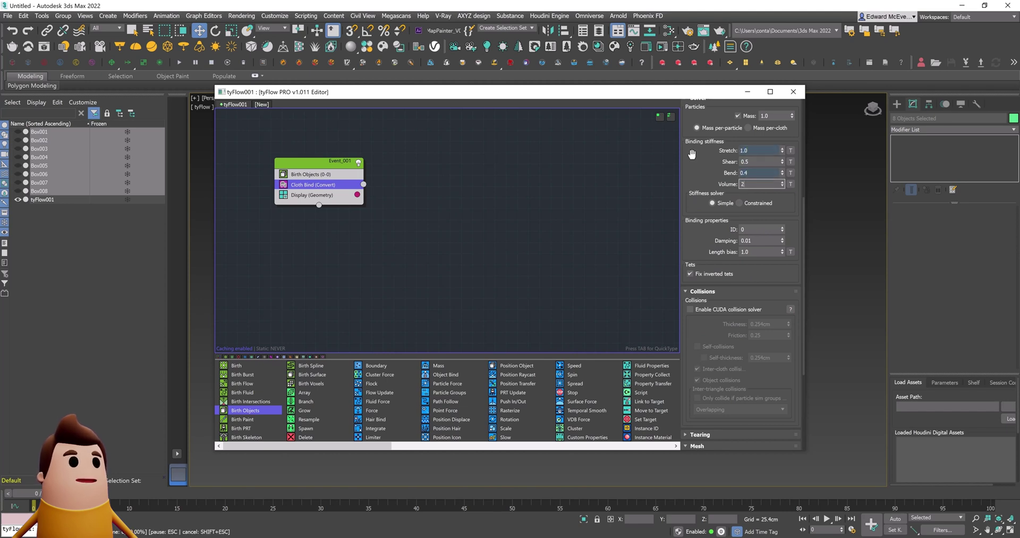
Enable the CUDA collision solver for the cloth, with self-collisions and a separate self-thickness.
scroll(716, 278, "down", 6)
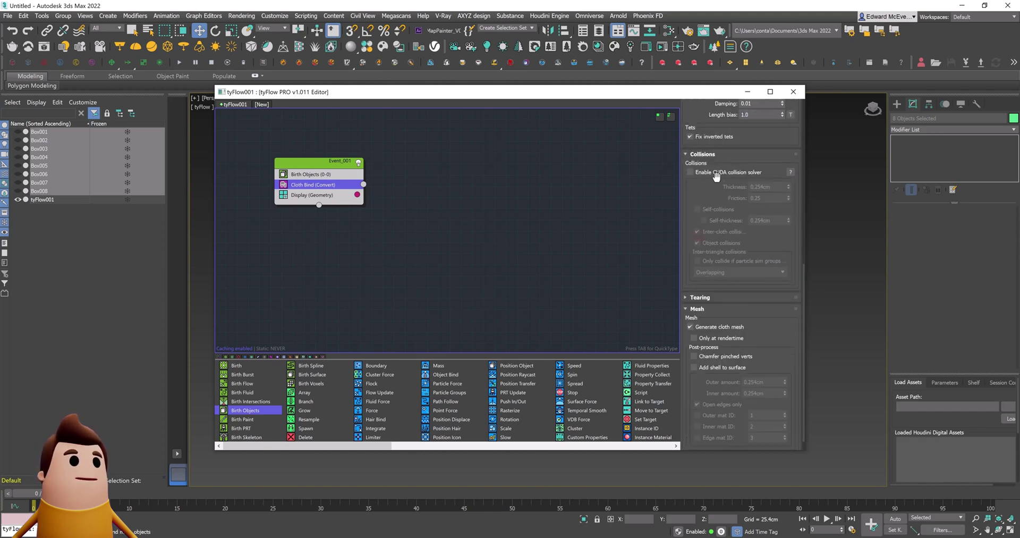
left_click(718, 171)
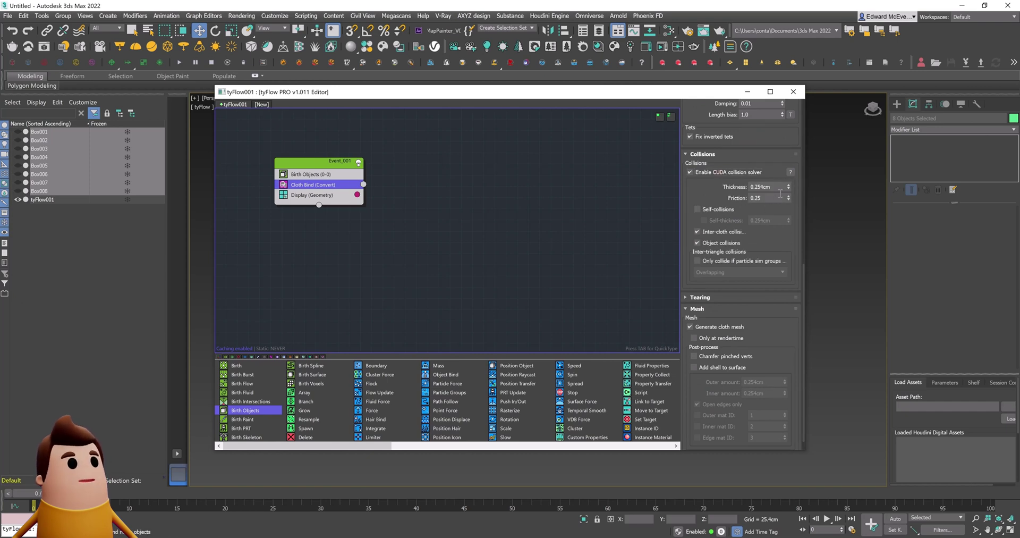
left_click(707, 210)
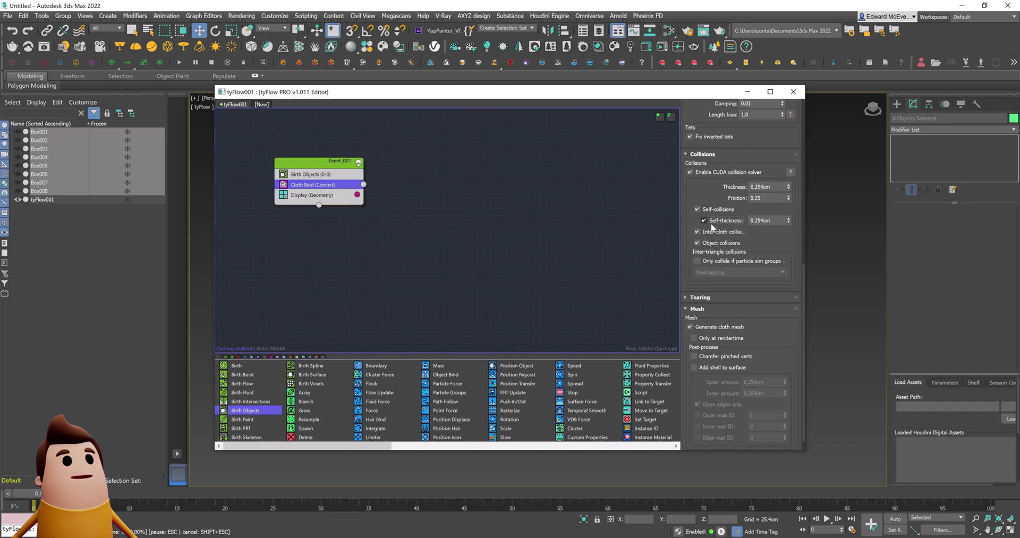
Add a Force operator to Event_001 below Cloth Bind.
key("Tab")
type("fo")
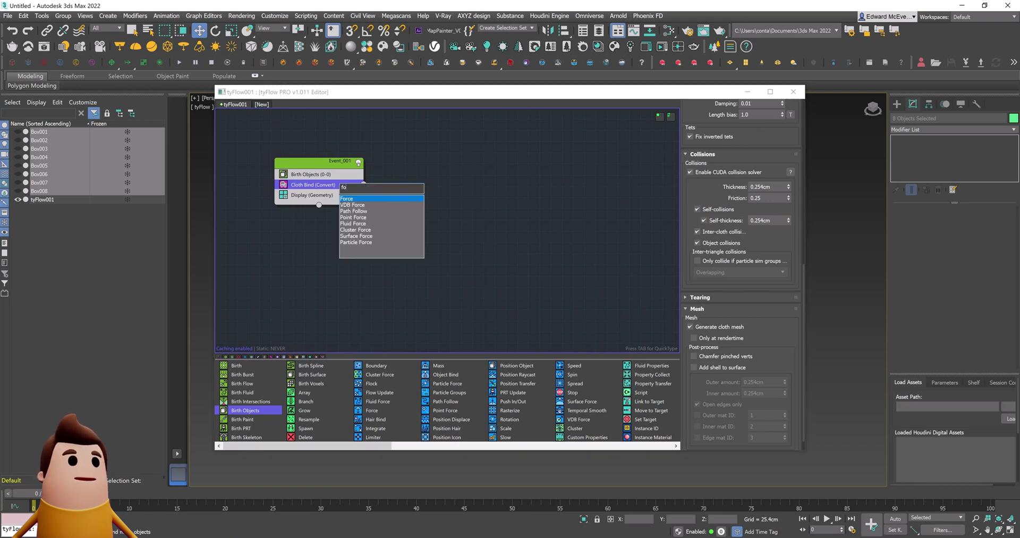
key("Return")
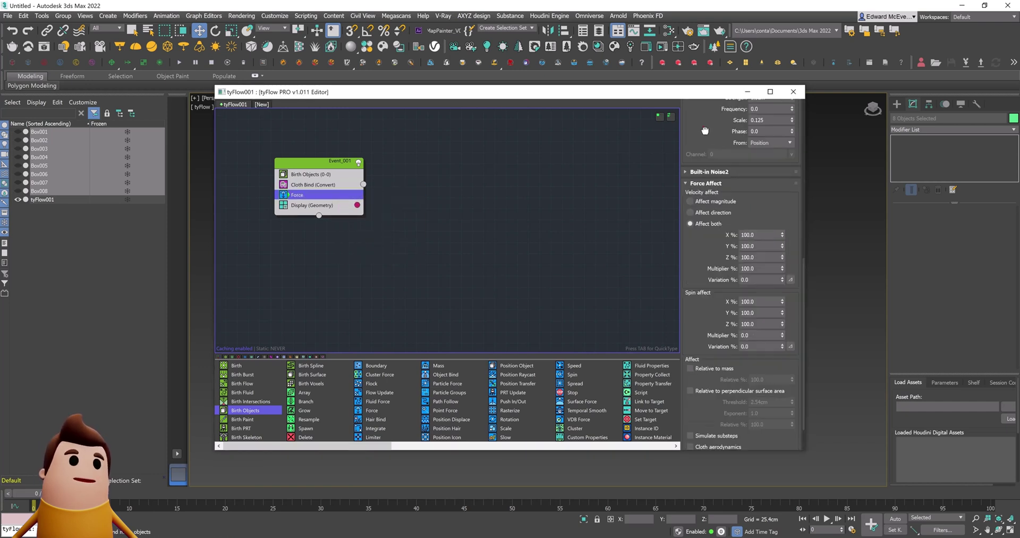
Set the Force operator's built-in noise 1 to Simplex with a strength of 0.5 cm.
scroll(705, 213, "up", 5)
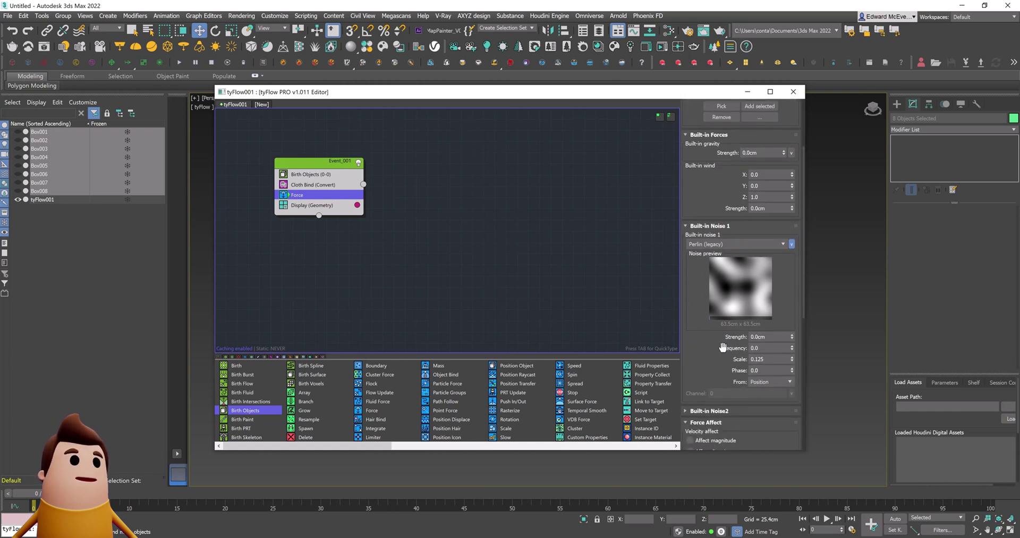
left_click(710, 243)
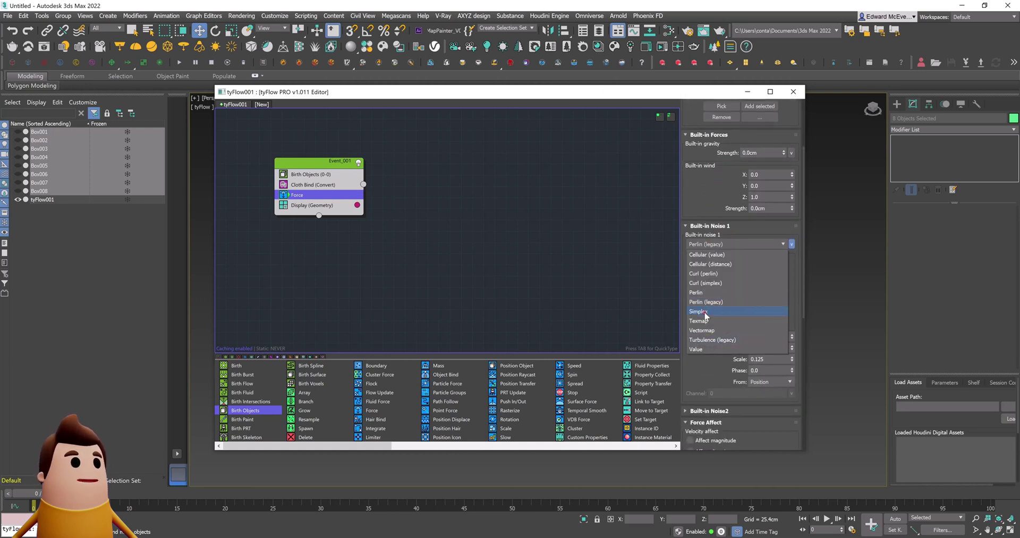
left_click(703, 311)
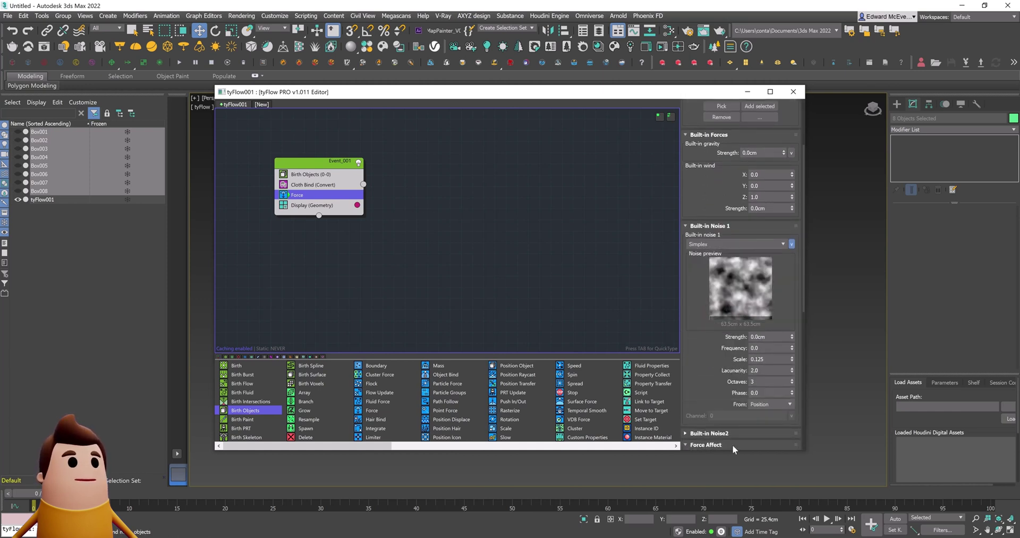
scroll(761, 267, "down", 2)
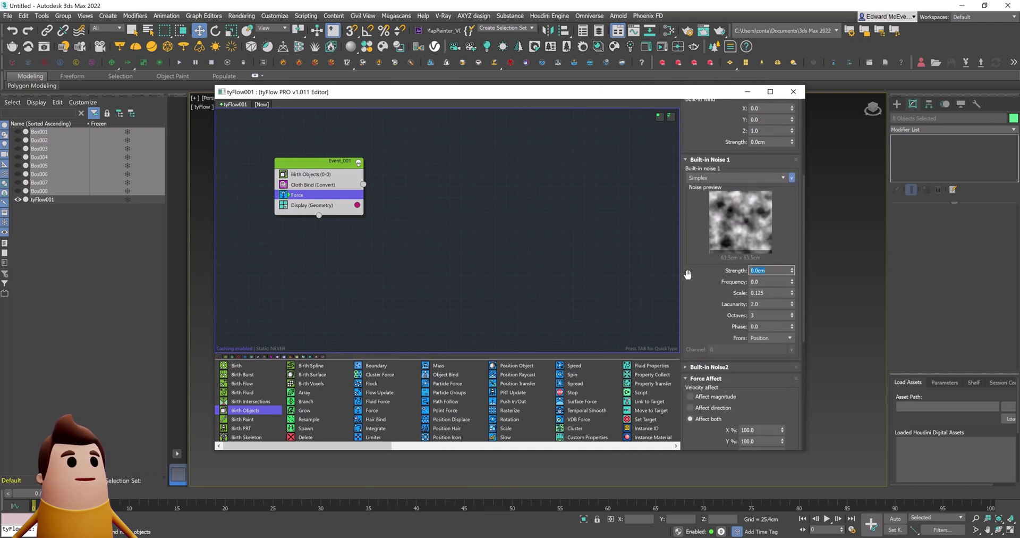
key("Return")
left_click_drag(708, 300, 692, 395)
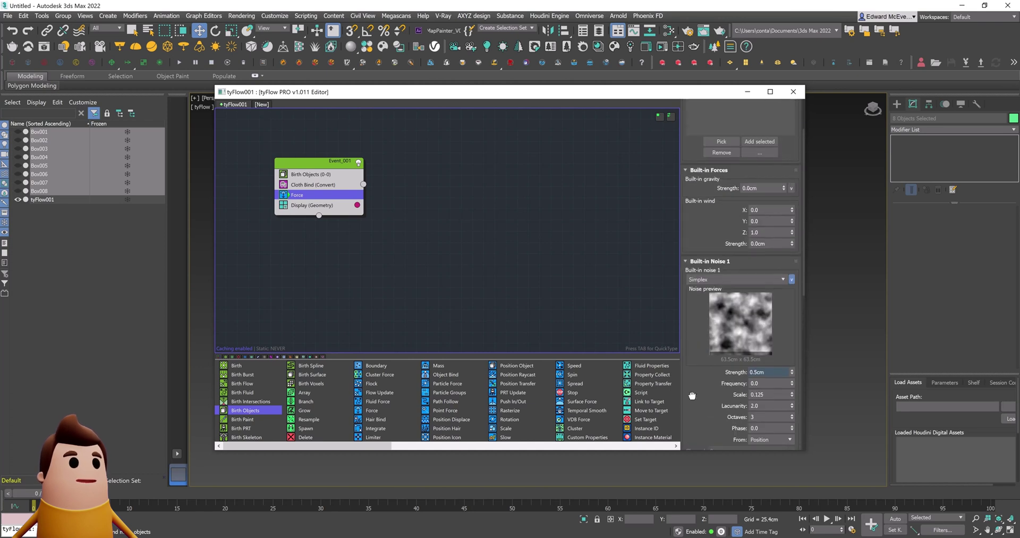
Add a Surface Force operator to Event_001 below Force and deselect the operators.
key("Tab")
type("surf")
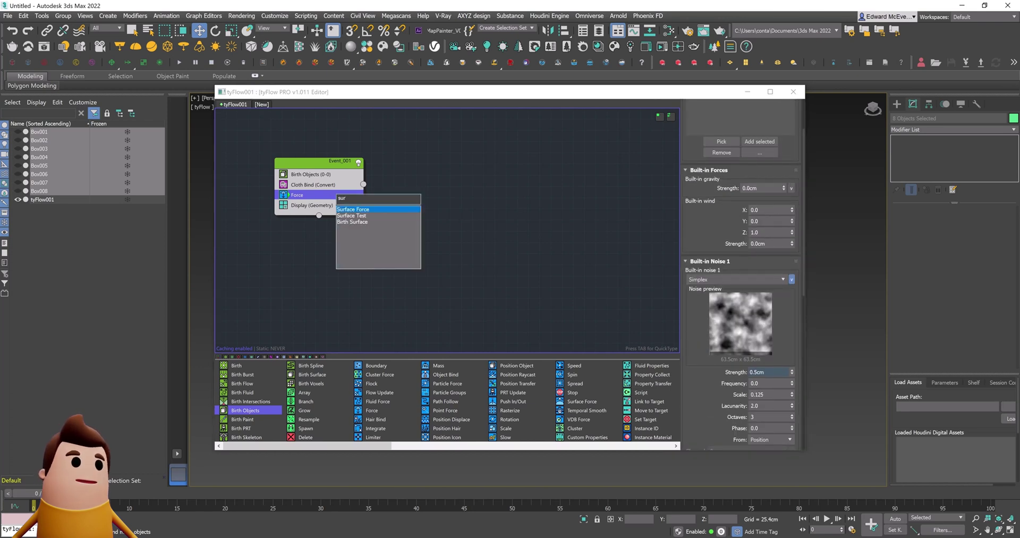
key("Return")
left_click(468, 238)
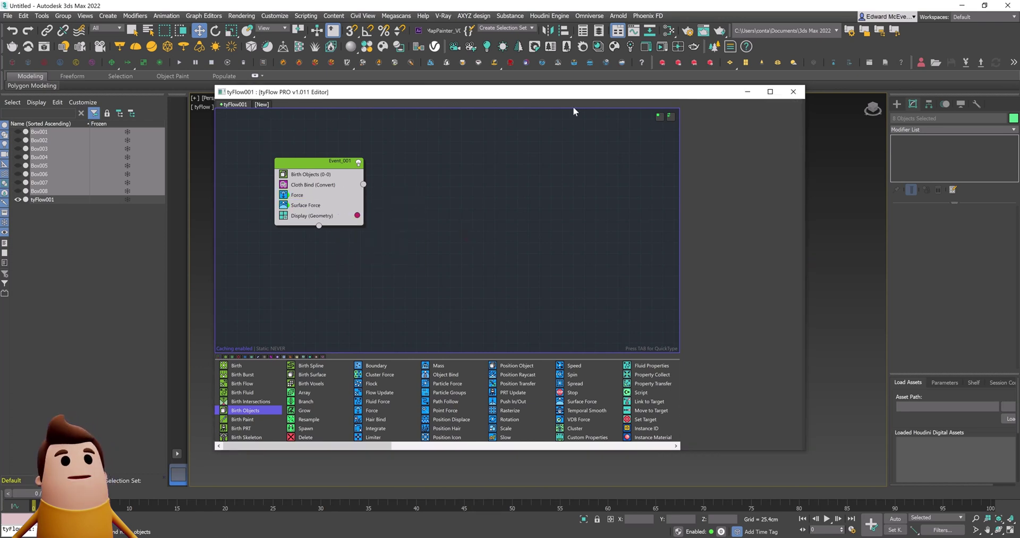
Move and narrow the flow editor to uncover the viewport, and create a sphere of 27 cm radius in the middle of the boxes.
left_click_drag(564, 91, 399, 85)
left_click_drag(642, 176, 357, 175)
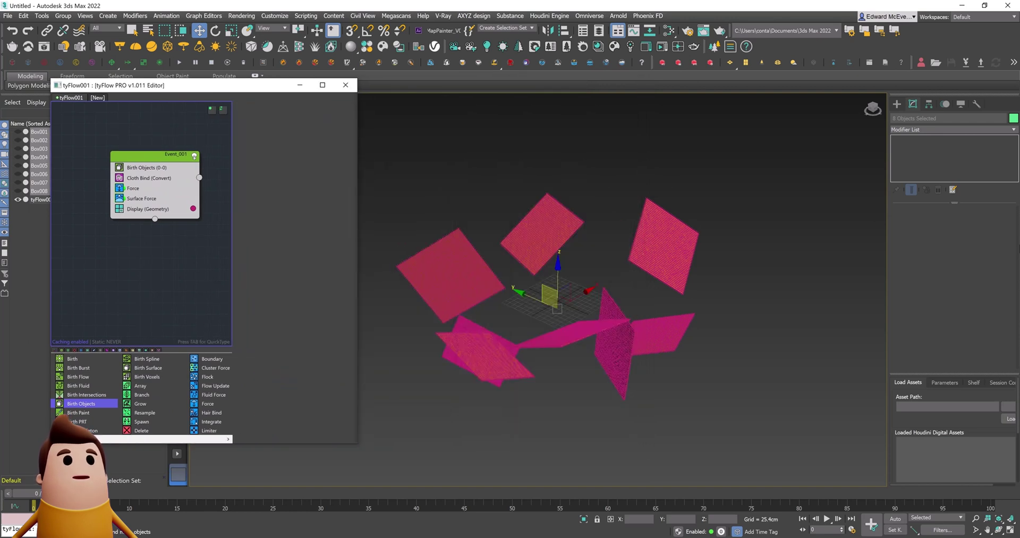
left_click(861, 357)
left_click(897, 104)
left_click(922, 179)
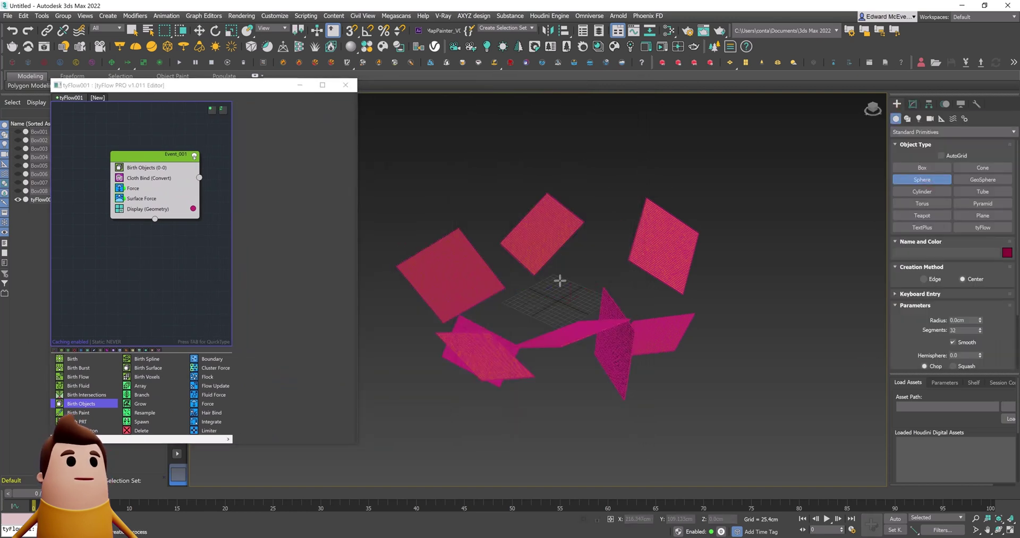
left_click_drag(558, 295, 573, 296)
right_click(813, 166)
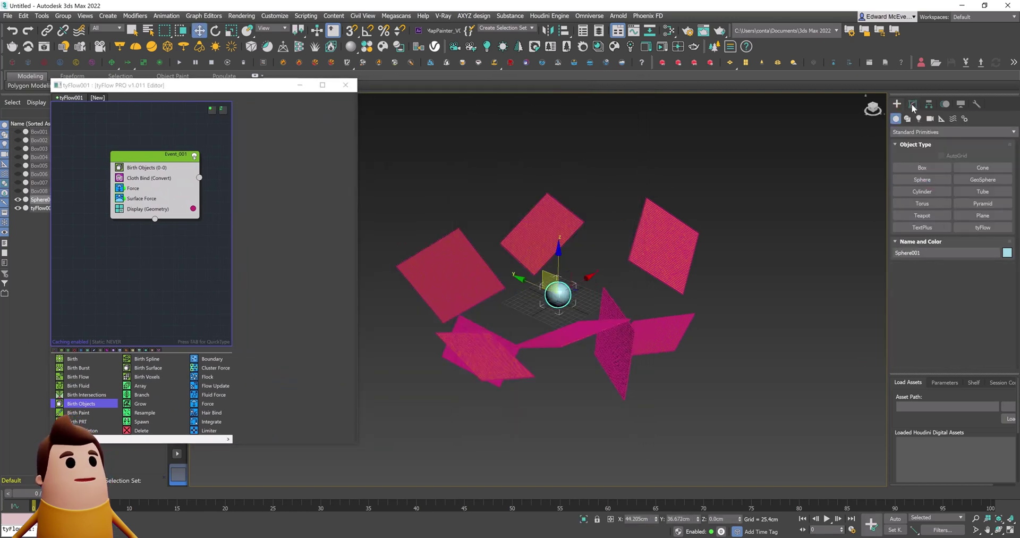
left_click(912, 104)
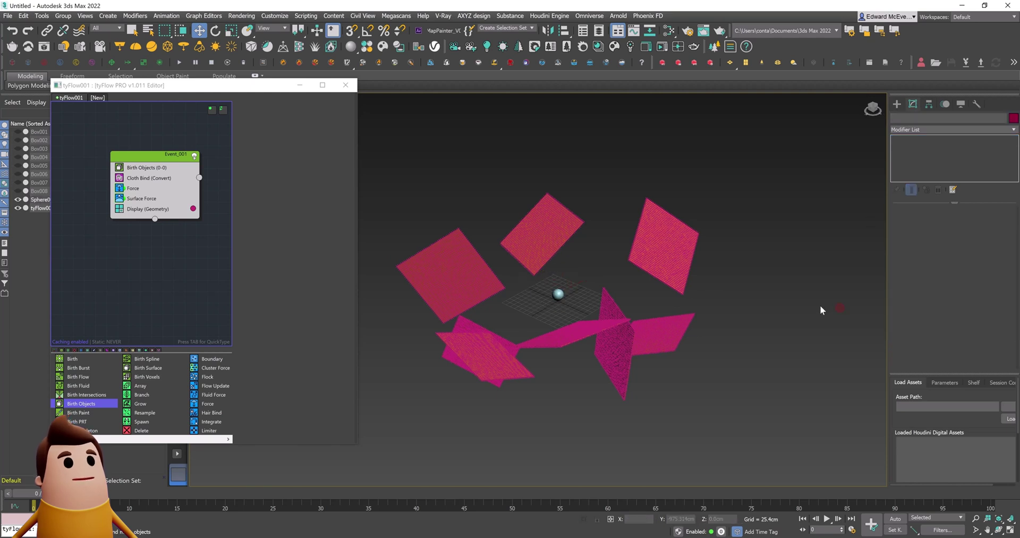
Centre the sphere on the world origin by zeroing its absolute X and Y positions.
key("F12")
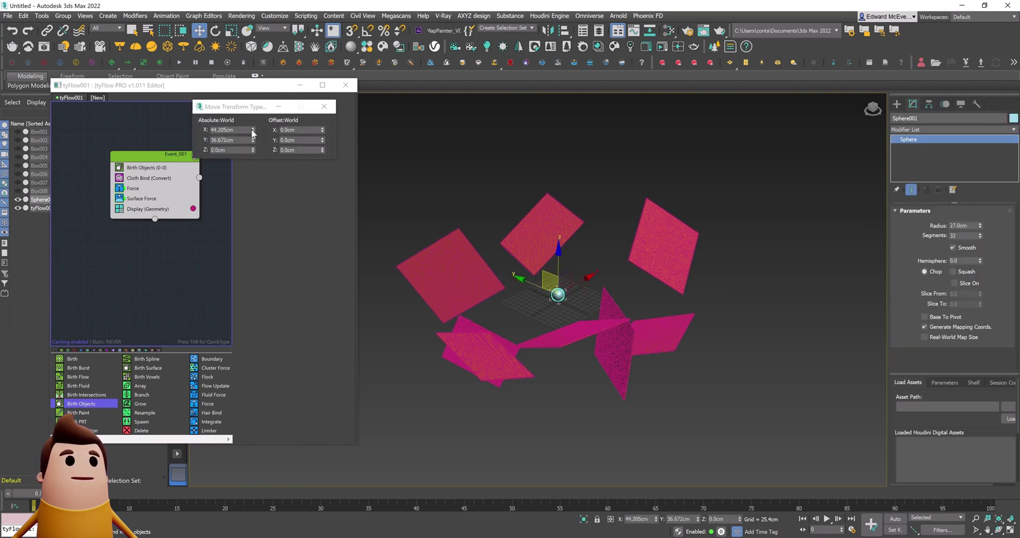
right_click(252, 130)
right_click(252, 141)
left_click(324, 106)
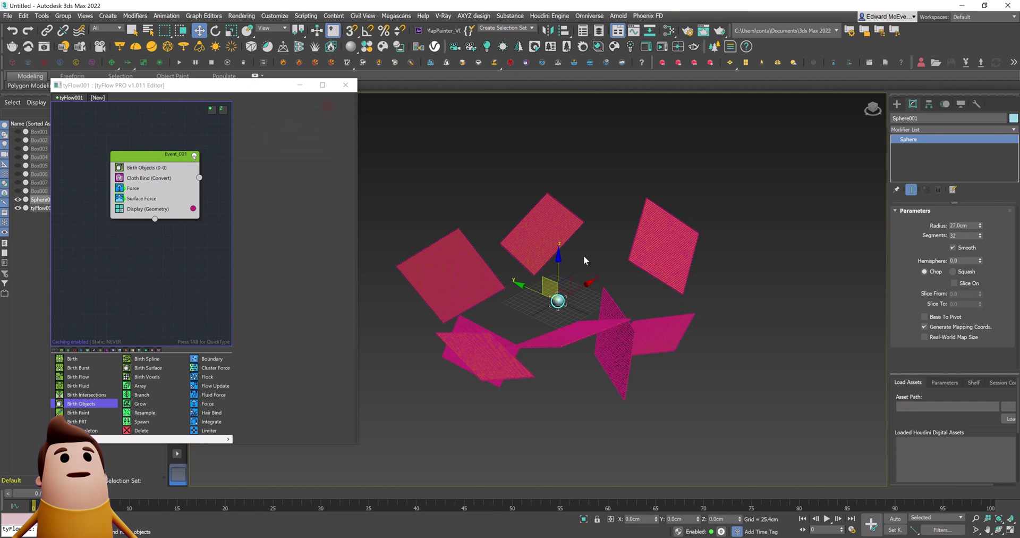
Make the sphere non-renderable and show only its edges through its object properties.
right_click(559, 303)
left_click(605, 367)
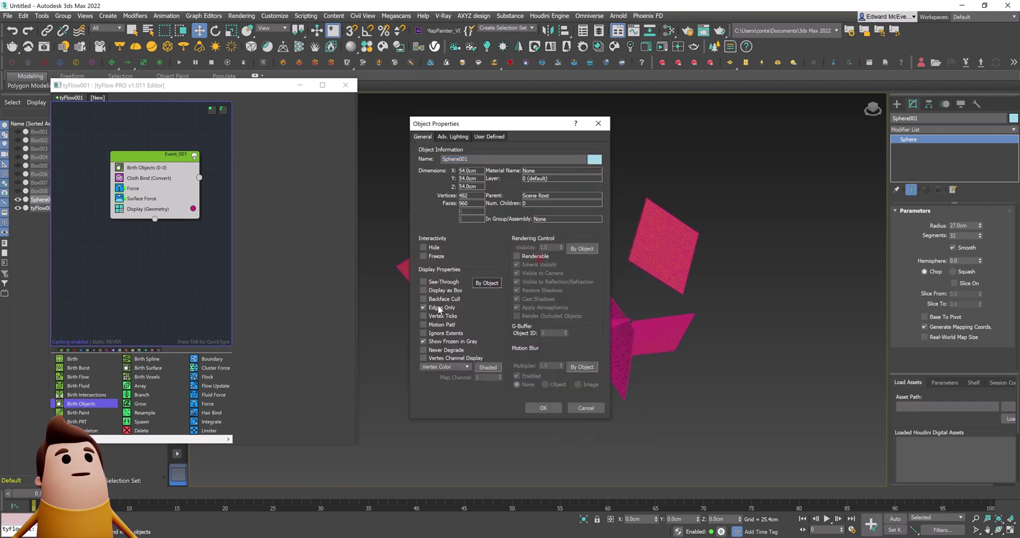
left_click(541, 409)
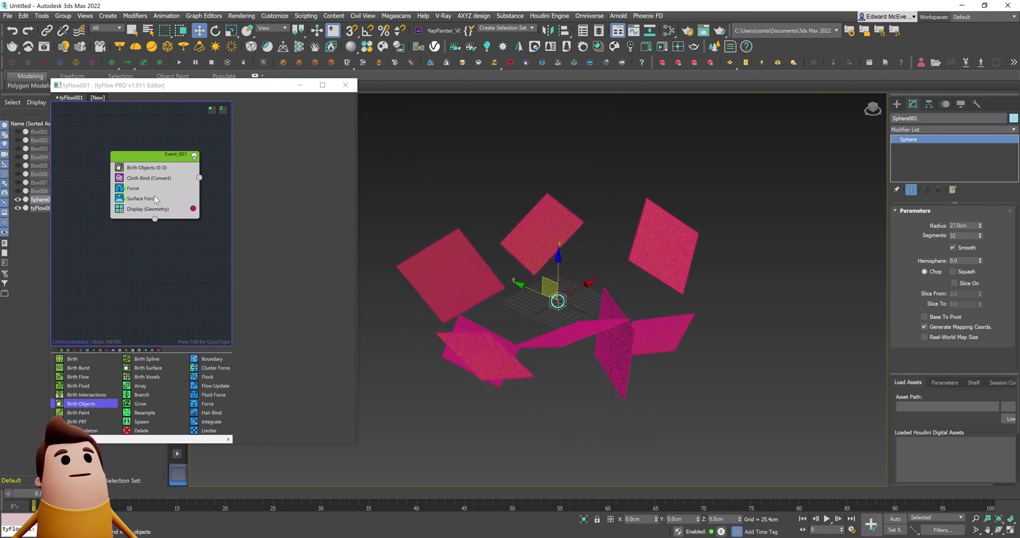
Add the sphere to Surface Force with 0.2 cm attraction force, 90% variation, 10 divergence and 10% acceleration, and turn off the Display operator.
left_click(154, 197)
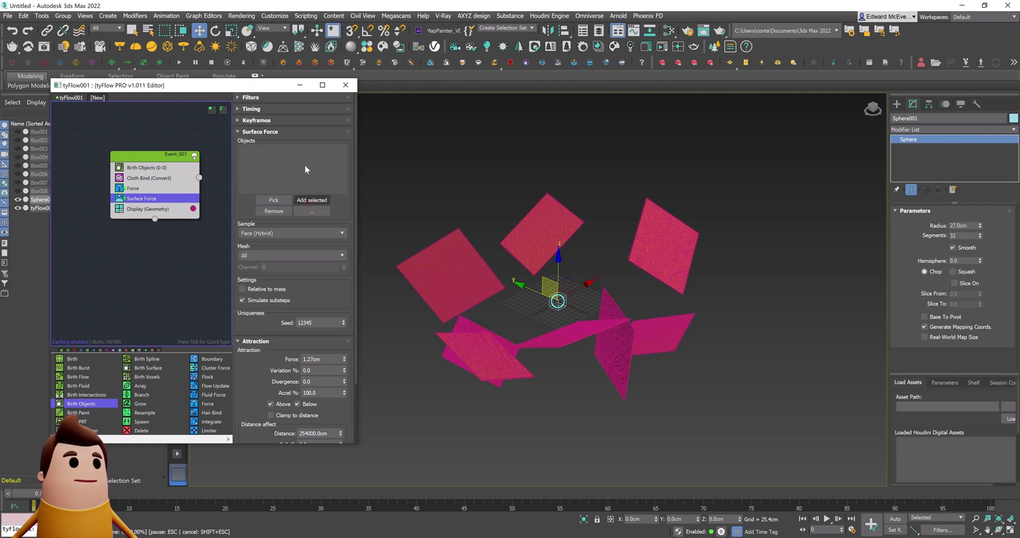
left_click(312, 200)
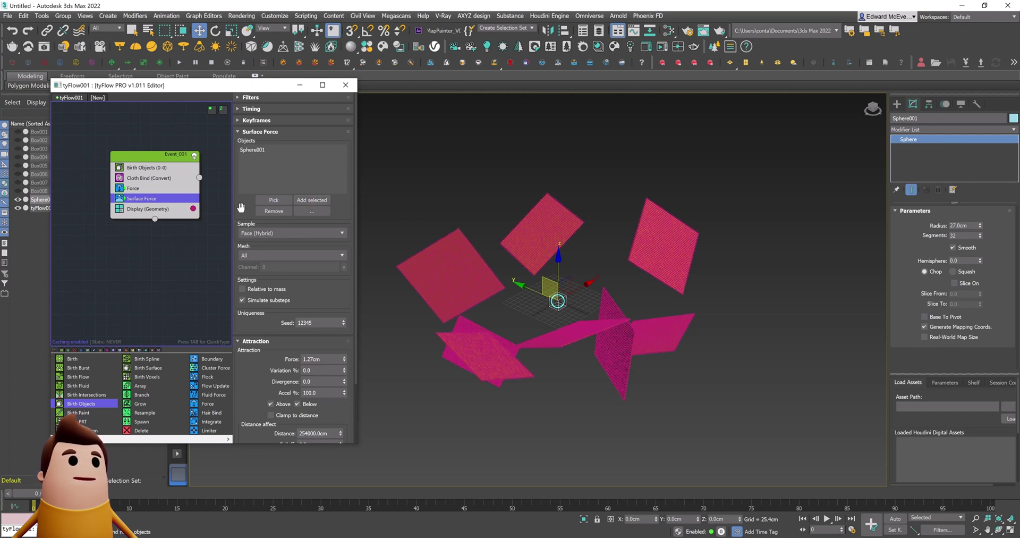
scroll(244, 175, "down", 3)
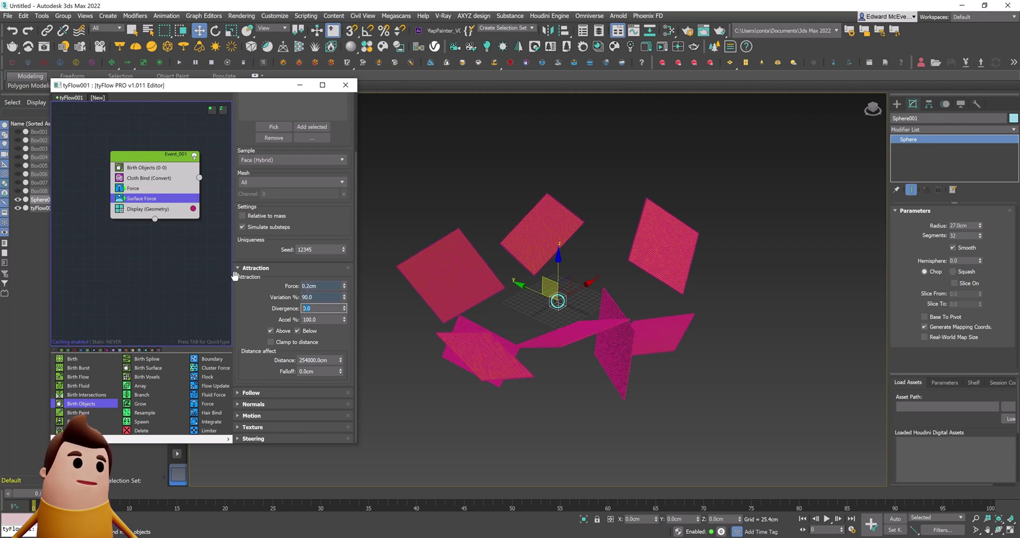
key("Tab")
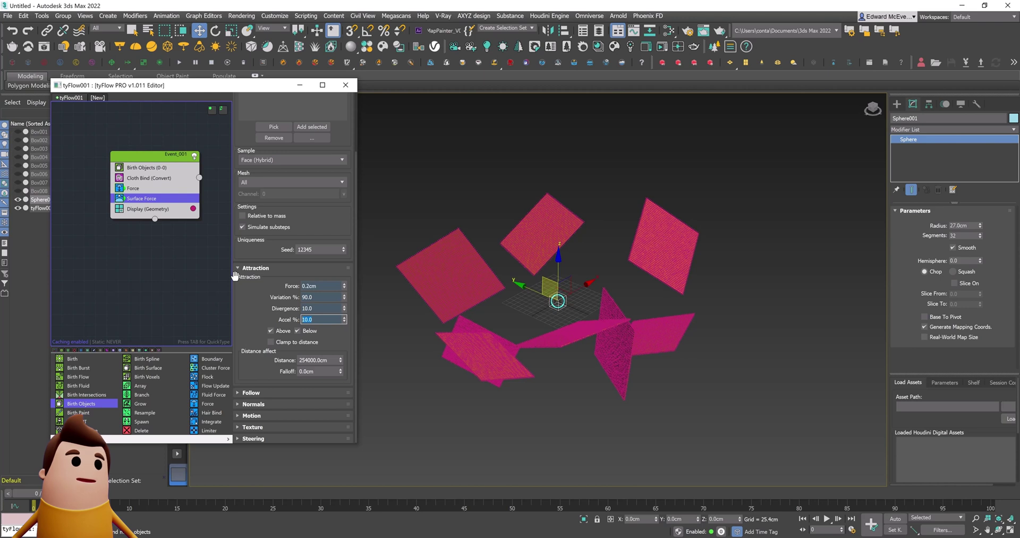
left_click_drag(264, 243, 287, 341)
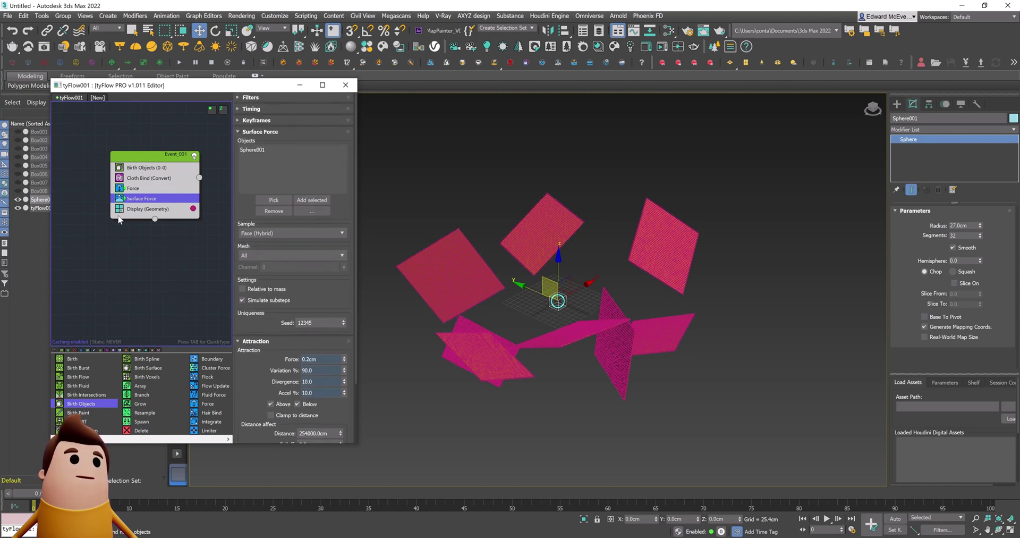
left_click(508, 154)
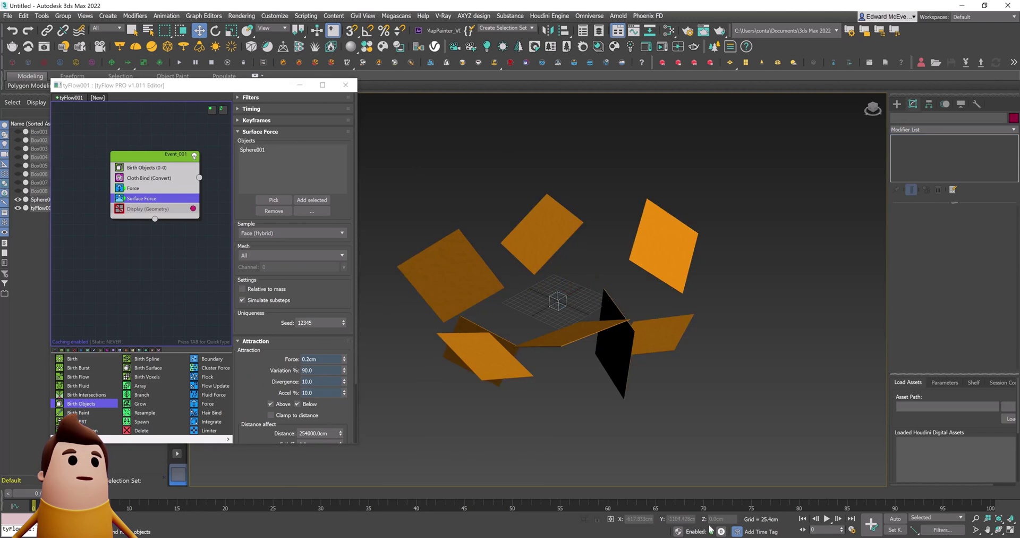
Extend the animation's end time to frame 1000 and scrub through the cloth simulation.
left_click(852, 530)
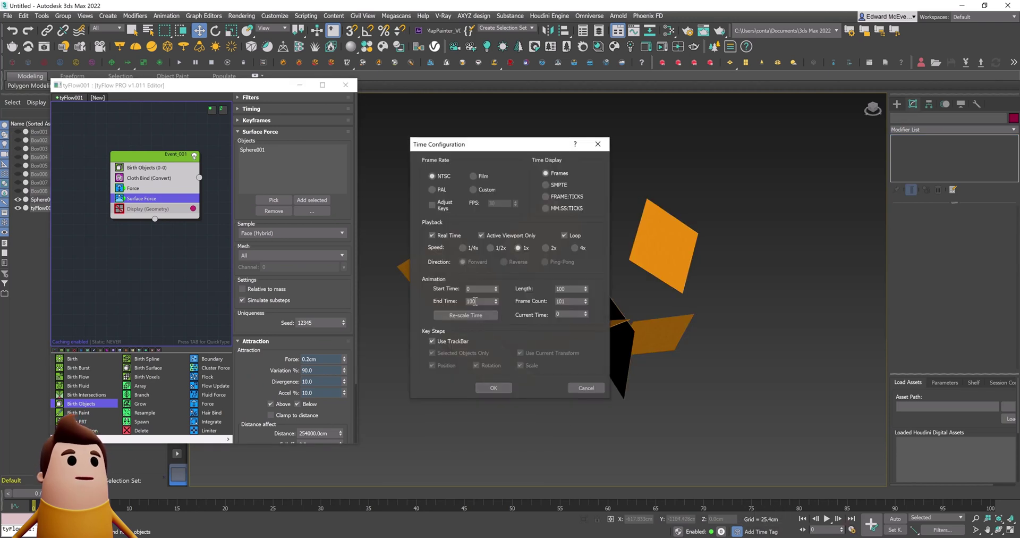
type("0")
key("Return")
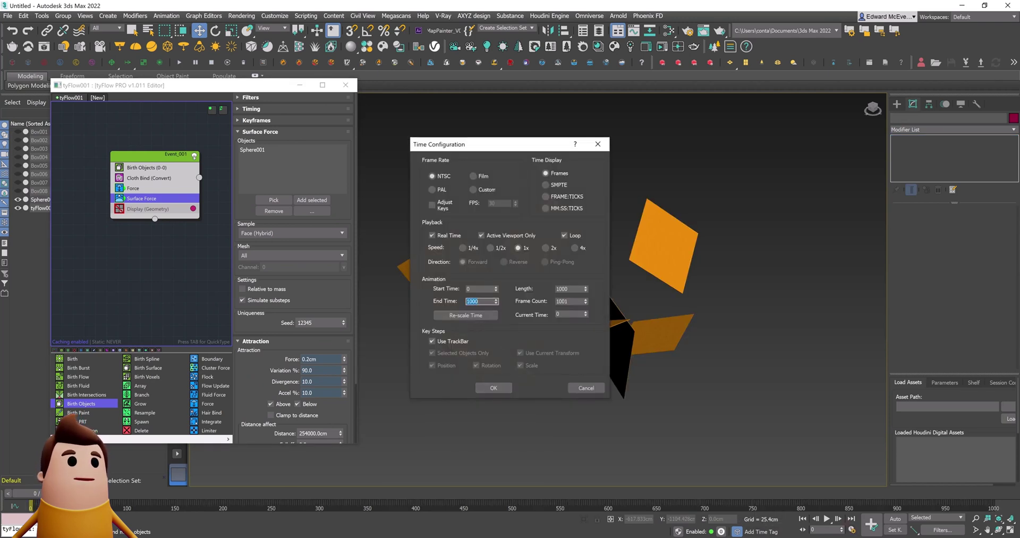
left_click(494, 388)
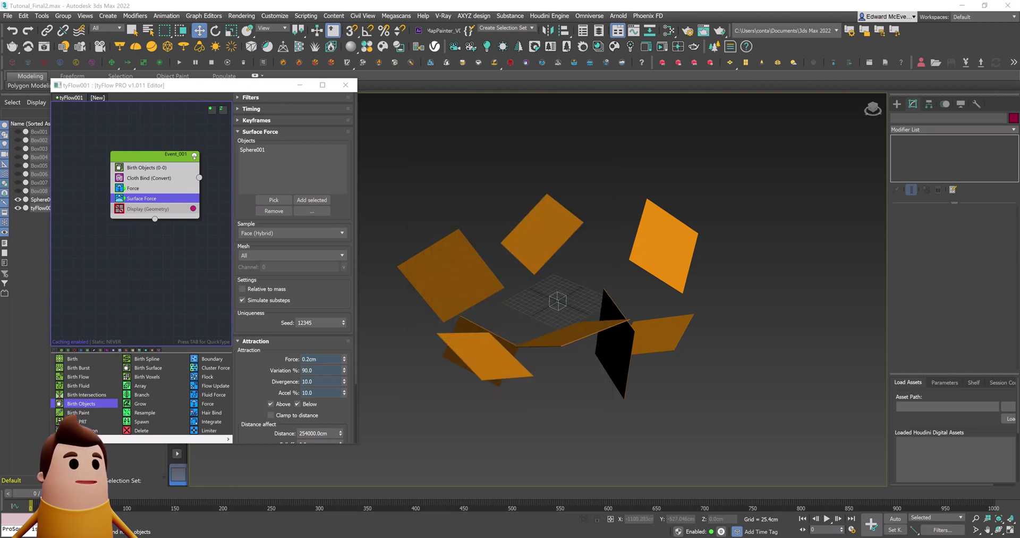
left_click_drag(40, 493, 712, 509)
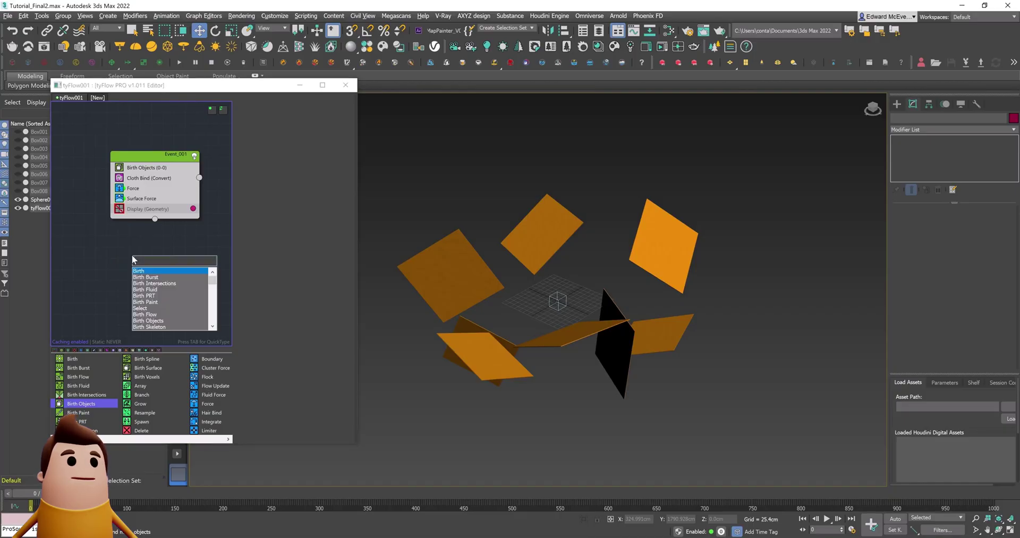
Add an Export Particles operator in a new event and generate tyCache files named tyCache_Final_ForOV for frames 0 to 1000.
type("export")
key("Return")
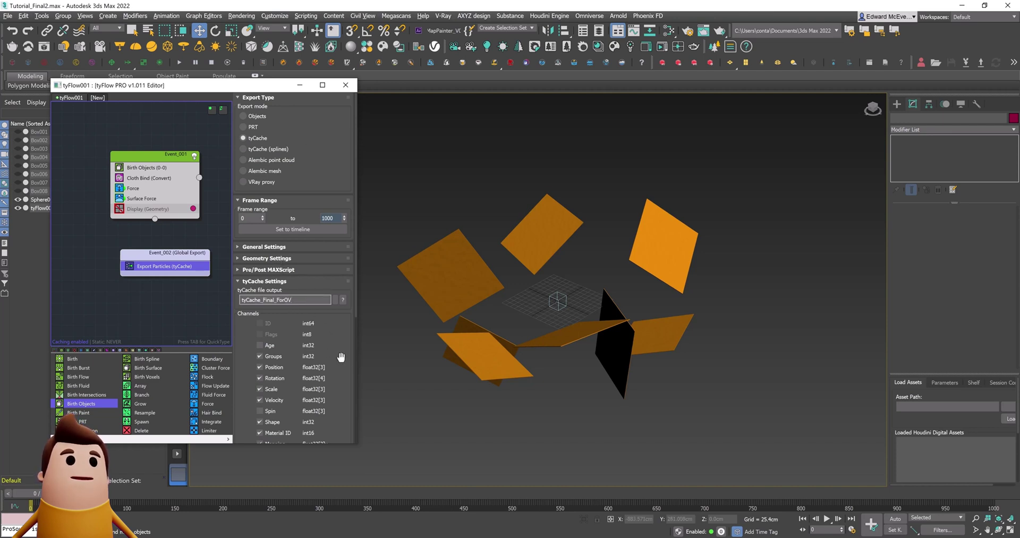
left_click_drag(341, 356, 318, 104)
left_click(284, 339)
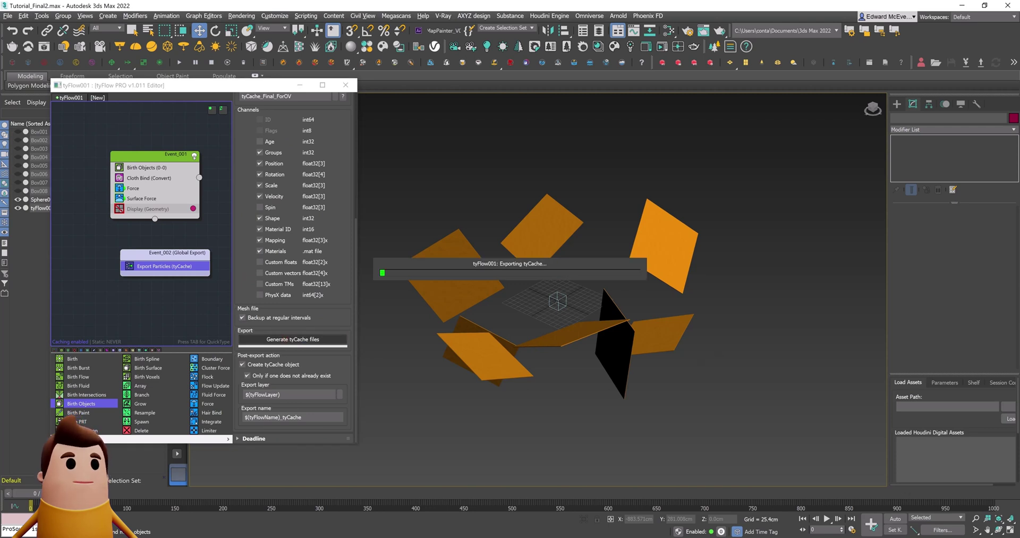
left_click(521, 302)
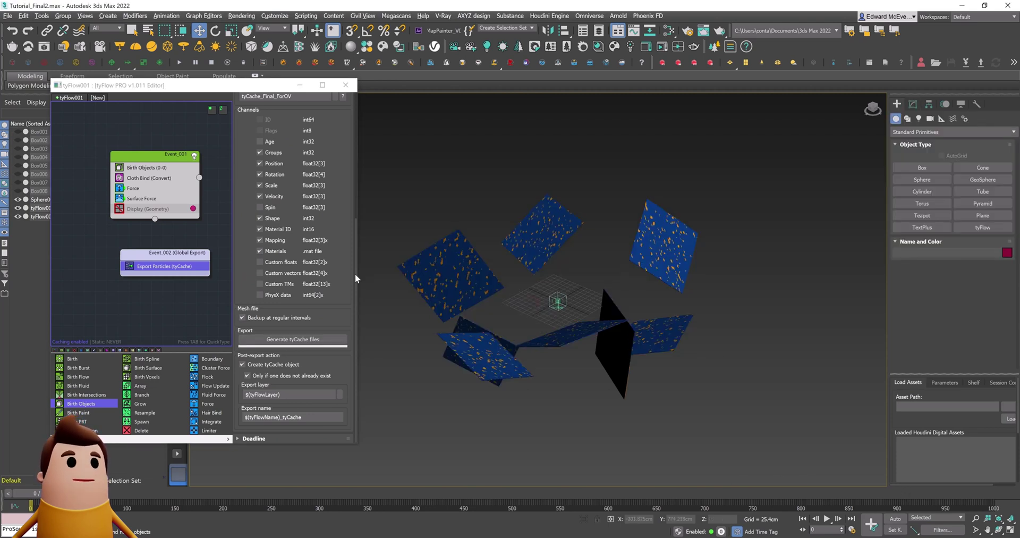
Close the flow editor and hide Sphere001 and tyFlow001, leaving only the tyCache object displayed.
left_click(345, 85)
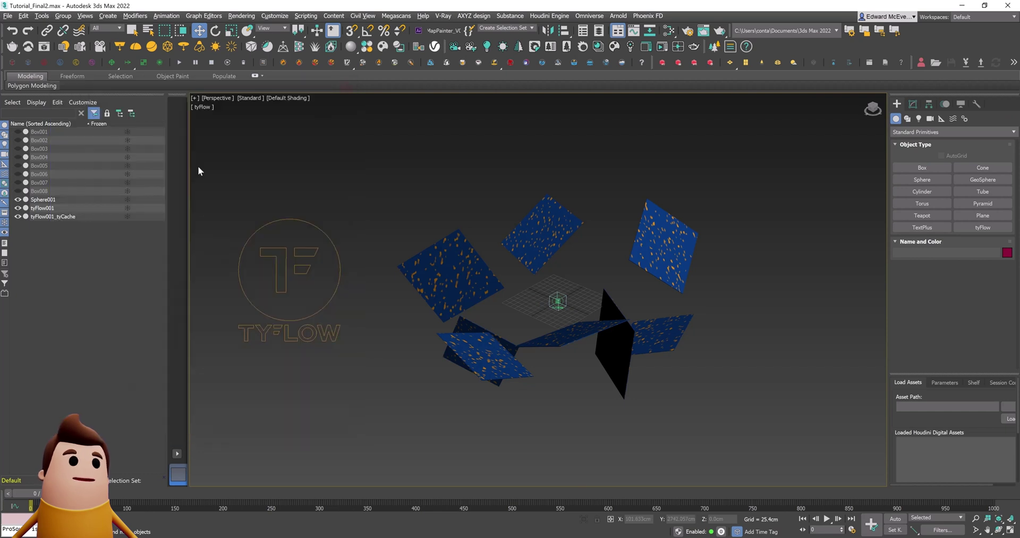
left_click(18, 199)
left_click(17, 208)
Add a TurboSmooth modifier to the tyFlow001_tyCache object.
left_click(53, 216)
left_click(919, 102)
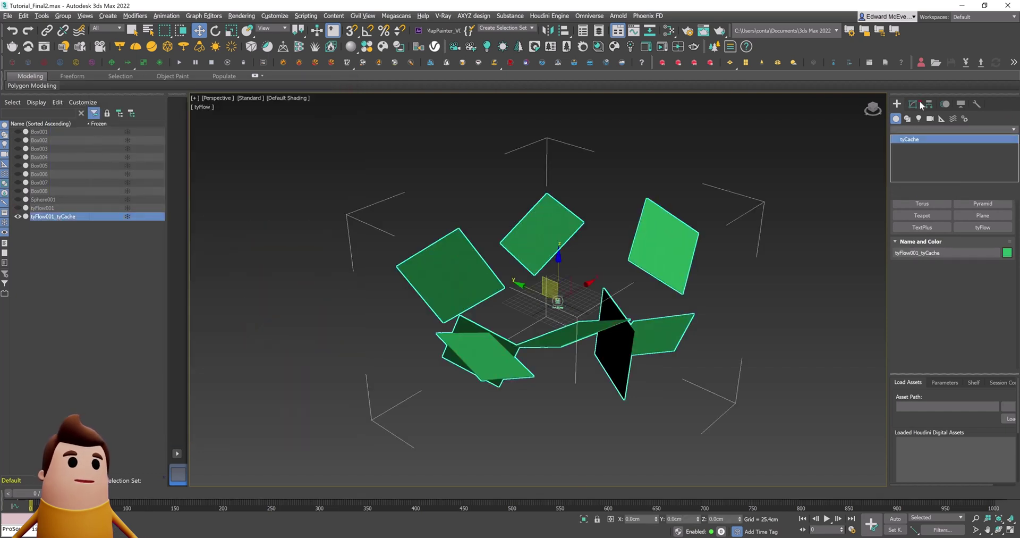
left_click(1007, 131)
type("tu")
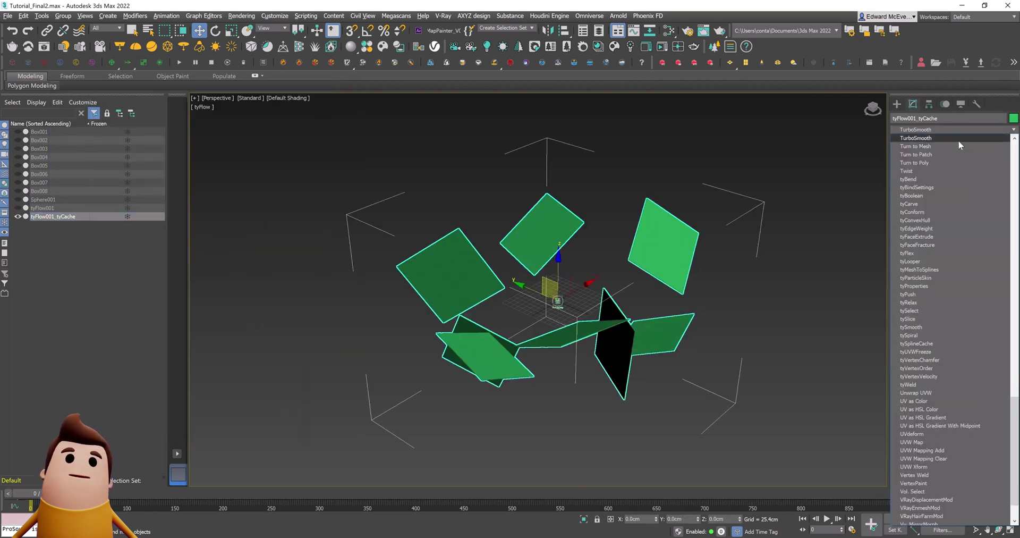
left_click(951, 139)
left_click(897, 103)
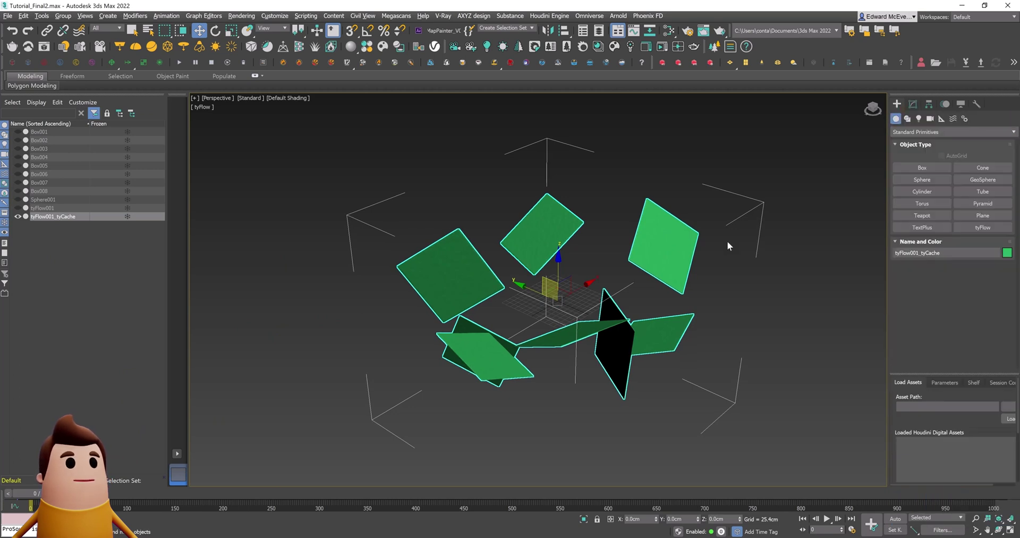
Examine the smoothed cloth pieces in wireframe and shaded display from another angle, and scrub through the opening frames.
left_click(727, 244)
scroll(647, 294, "up", 4)
middle_click_drag(559, 286, 605, 268)
key("F3")
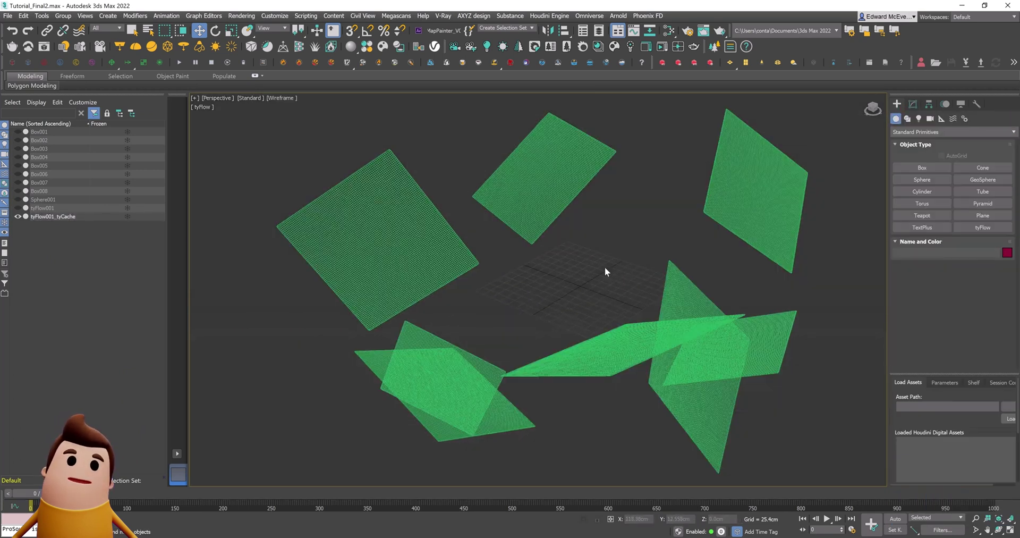
key("F3")
scroll(636, 264, "up", 2)
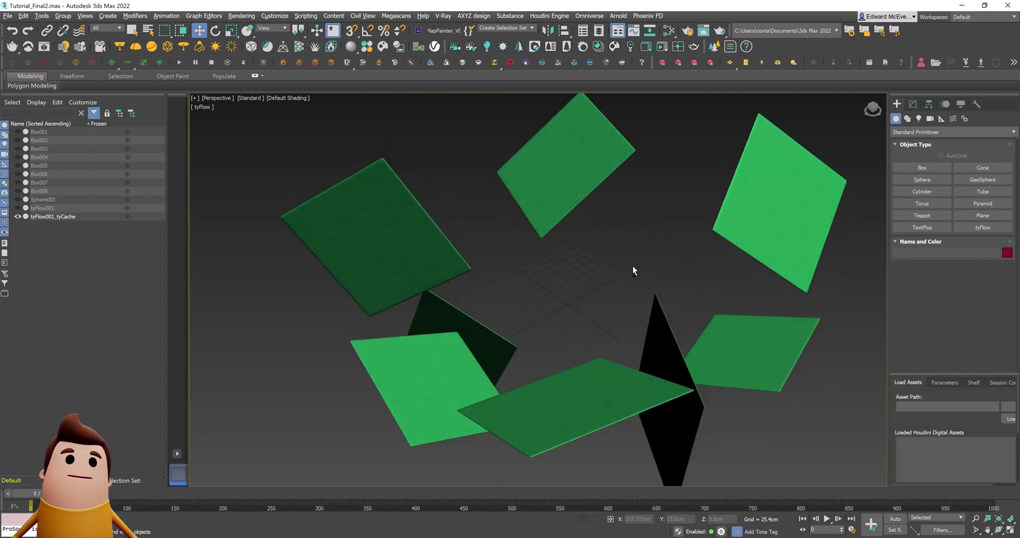
mouse_move(632, 265)
middle_mouse_down("alt")
mouse_move(647, 253)
mouse_move(615, 256)
middle_mouse_up("alt")
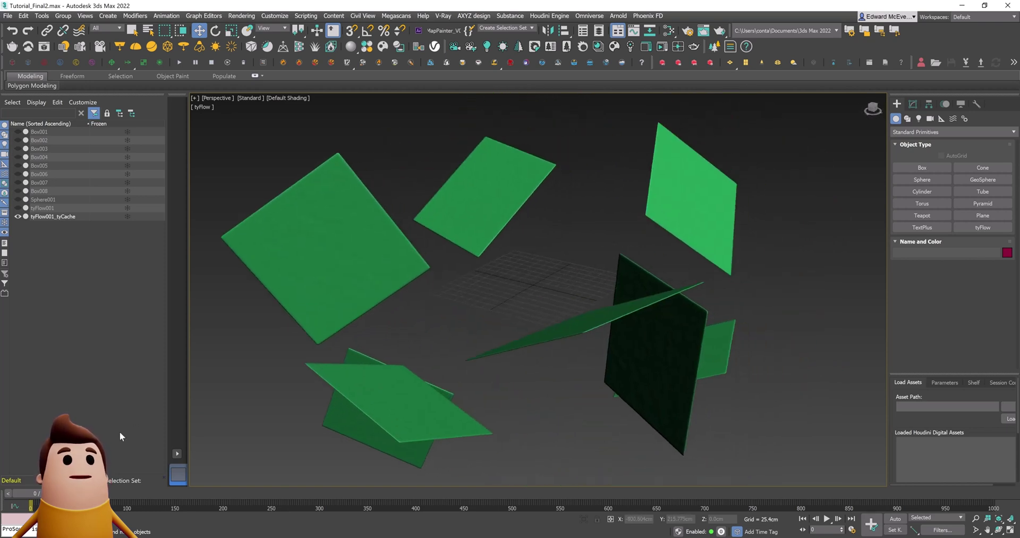
mouse_move(24, 493)
left_mouse_down()
mouse_move(585, 517)
mouse_move(862, 493)
mouse_move(20, 493)
left_mouse_up()
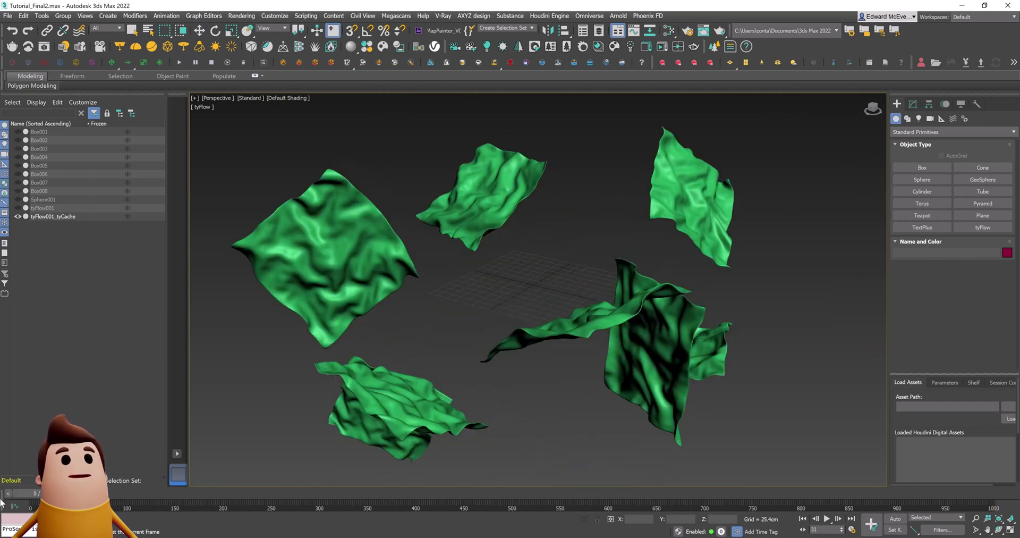
scroll(605, 303, "down", 2)
Export only the tyCache object as a Universal Scene Description file named TyFlowCloth_USDExport in the TUTORIAL_ASSETS folder.
left_click_drag(792, 167, 264, 387)
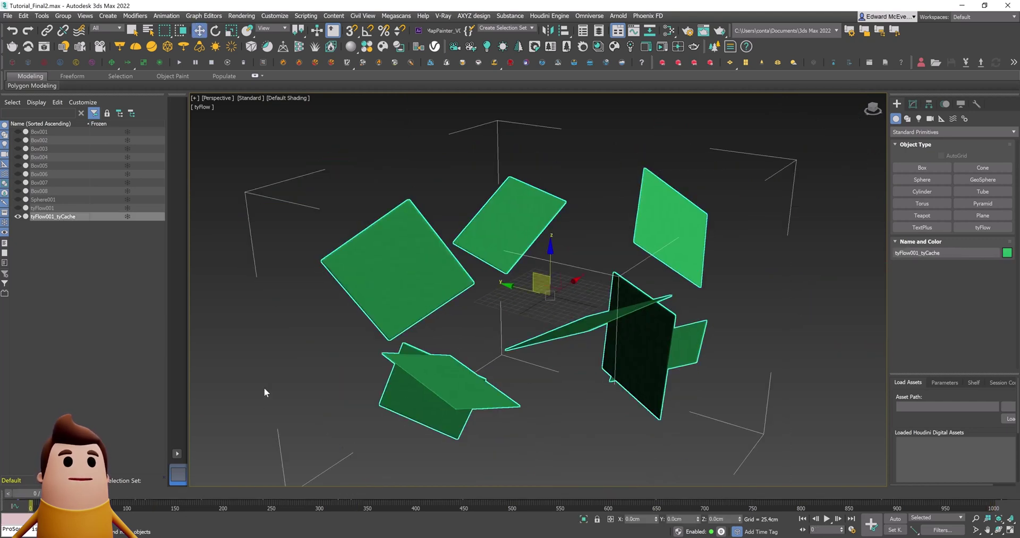
left_click(8, 15)
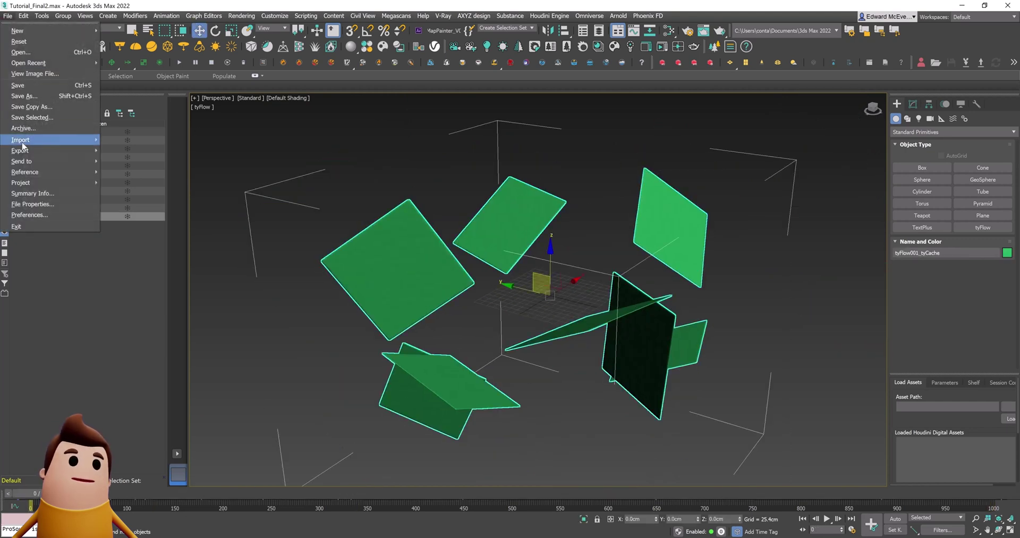
mouse_move(64, 150)
left_click(124, 161)
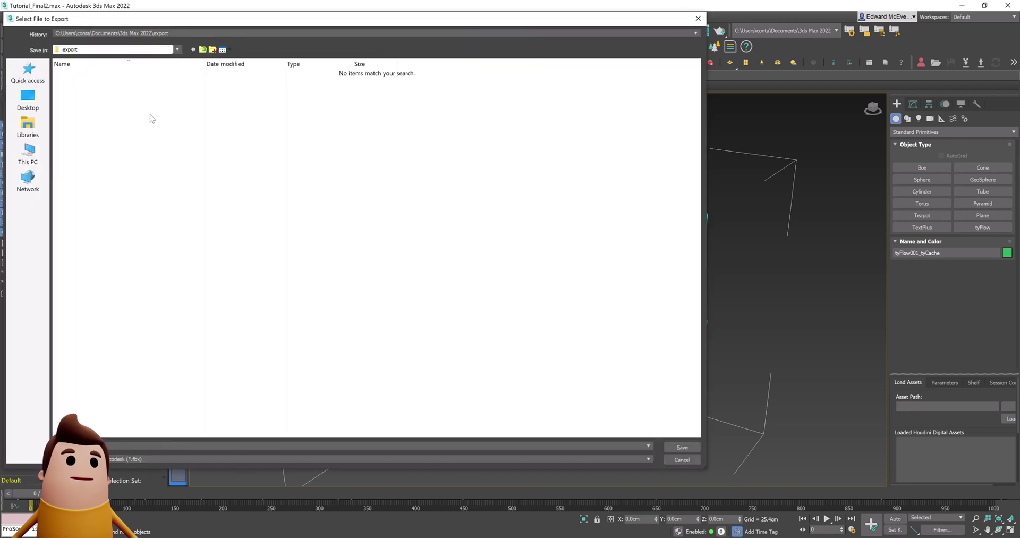
type("TyFlowCloth_USDExport")
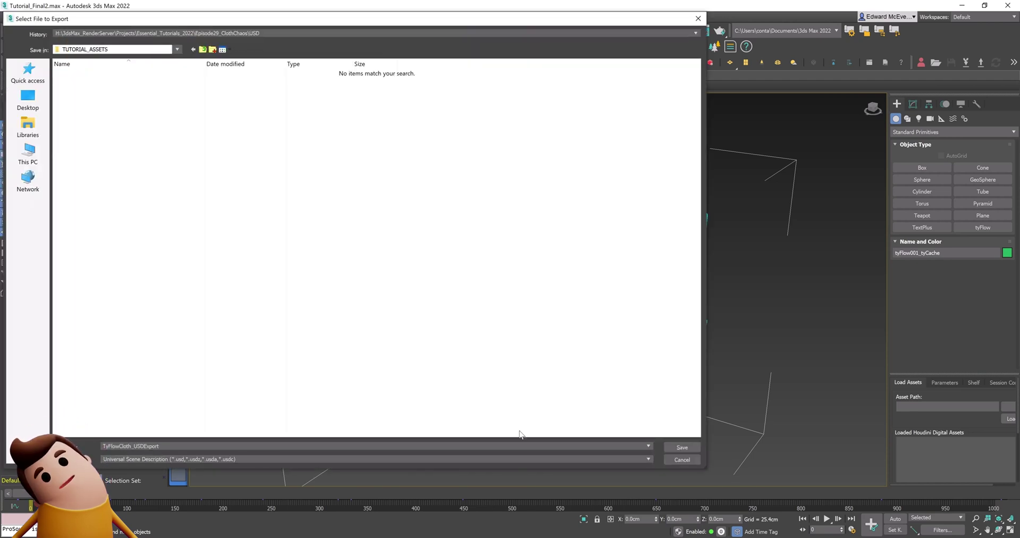
left_click(681, 447)
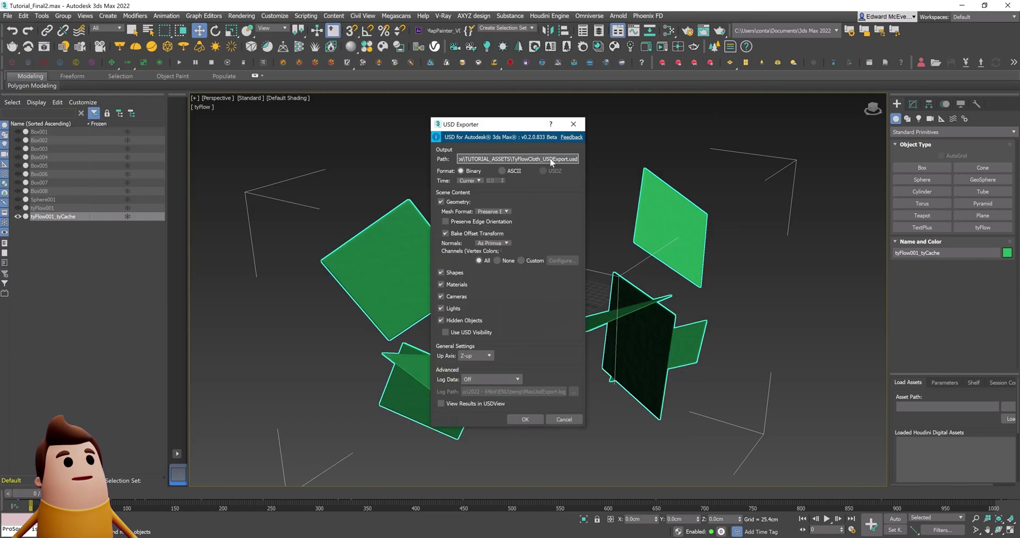
Set the USD export time to the animation range, run the export, and scrub through the cached cloth.
left_click(472, 181)
left_click(474, 198)
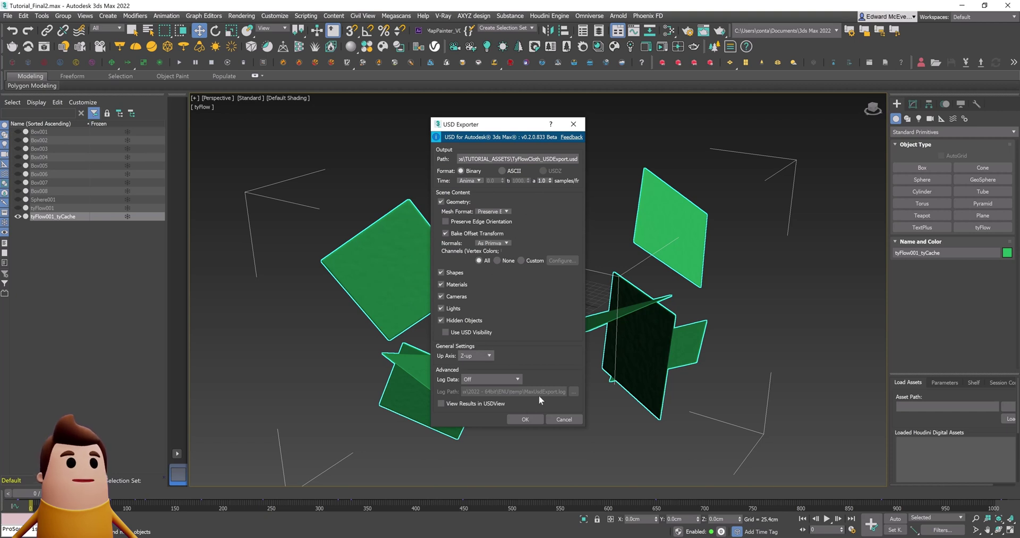
left_click(524, 419)
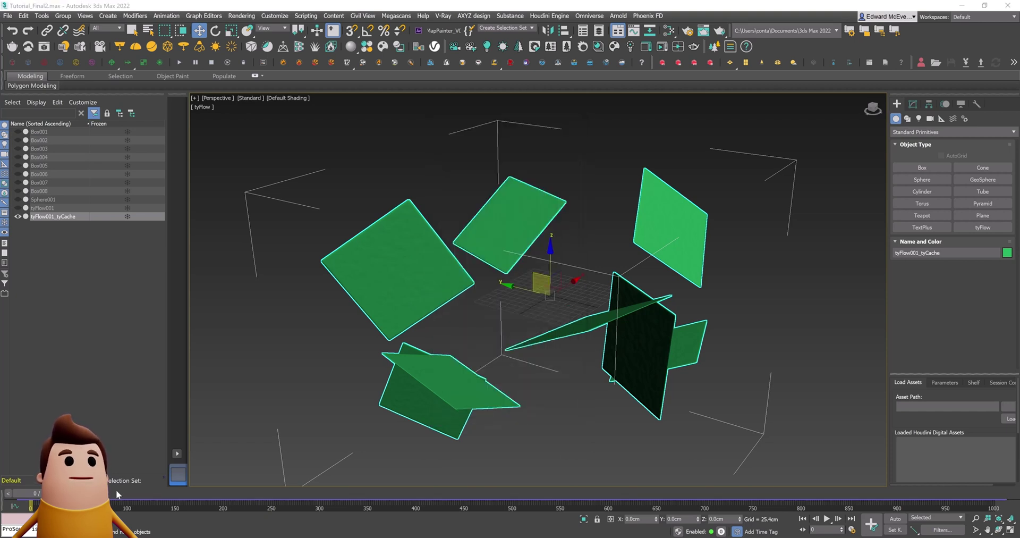
left_click_drag(116, 490, 489, 490)
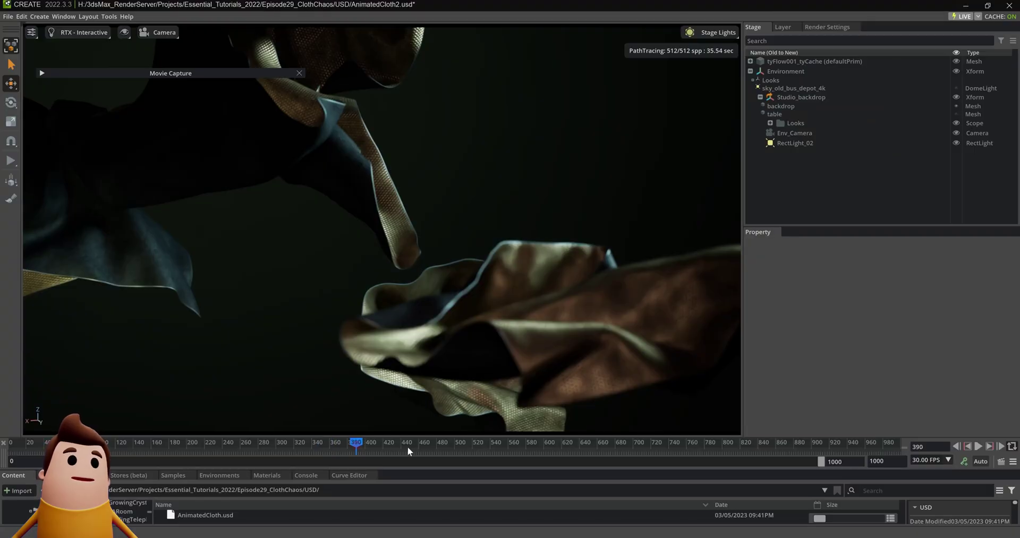
Switch to Omniverse Create, preview the finished cloth animation, and start a new stage without saving the open one.
left_click_drag(406, 446, 482, 442)
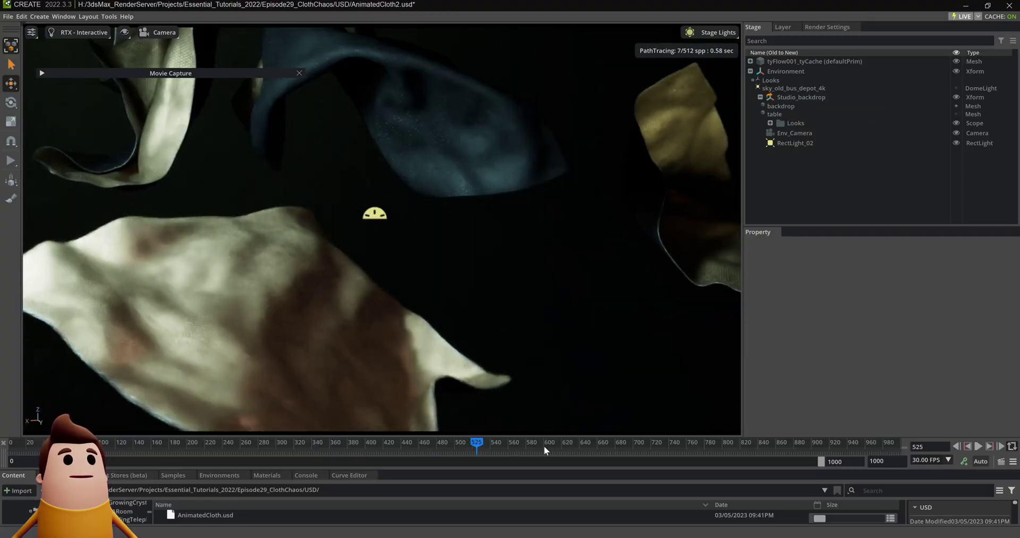
left_click_drag(543, 445, 672, 448)
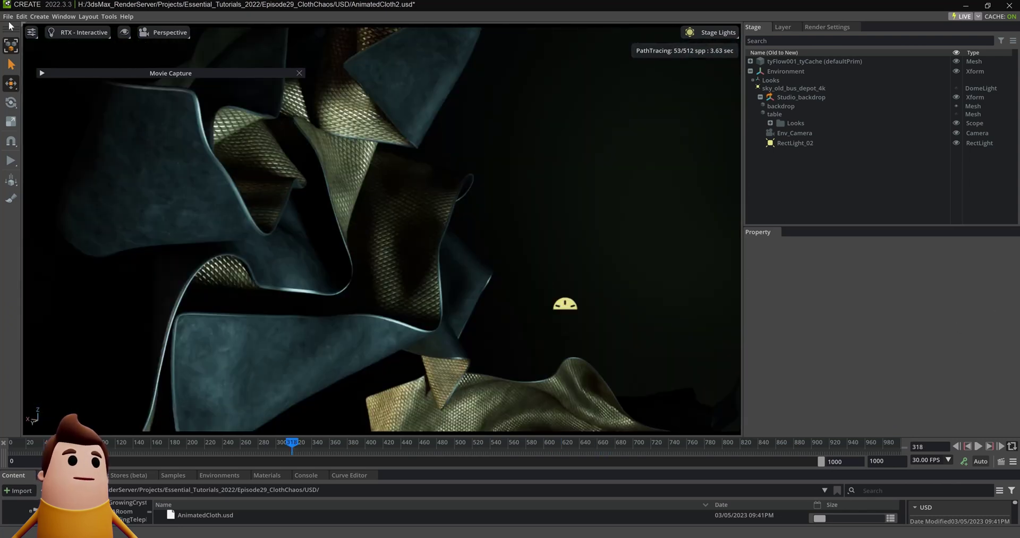
left_click(8, 17)
left_click(31, 37)
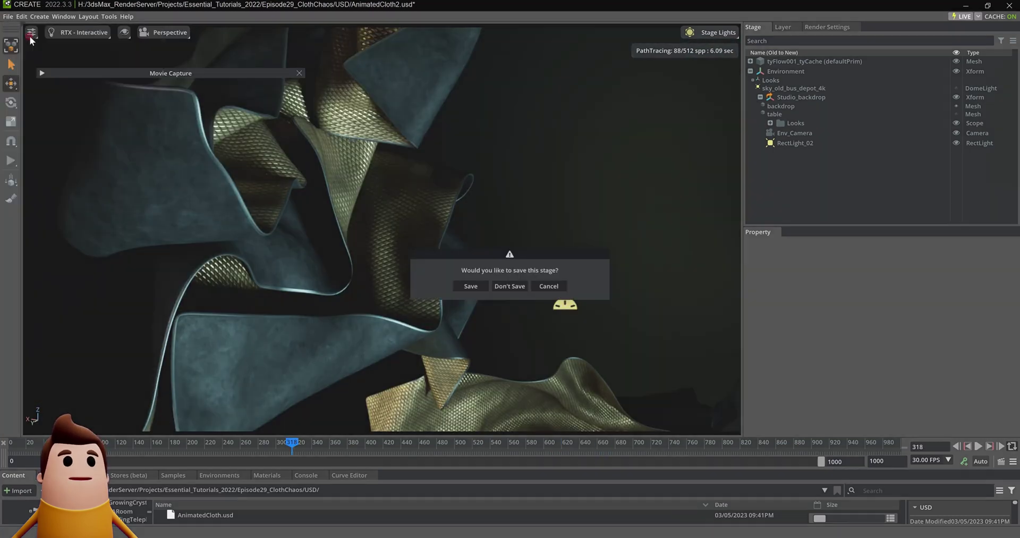
left_click(513, 288)
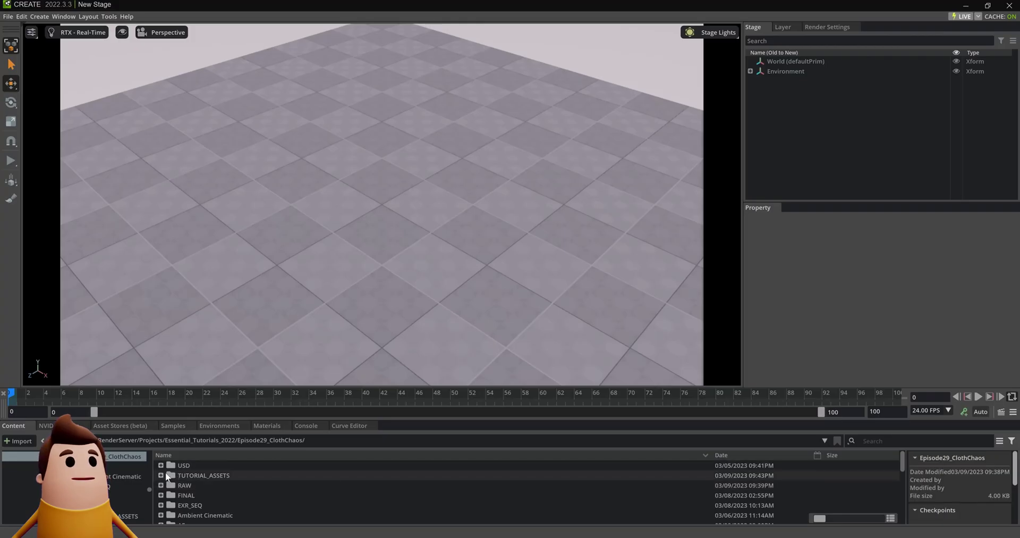
Open TyFlowCloth_USDExport.usd from the TUTORIAL_ASSETS folder and scrub the cloth animation to frame 354.
left_click(161, 475)
left_click(234, 485)
right_click(242, 485)
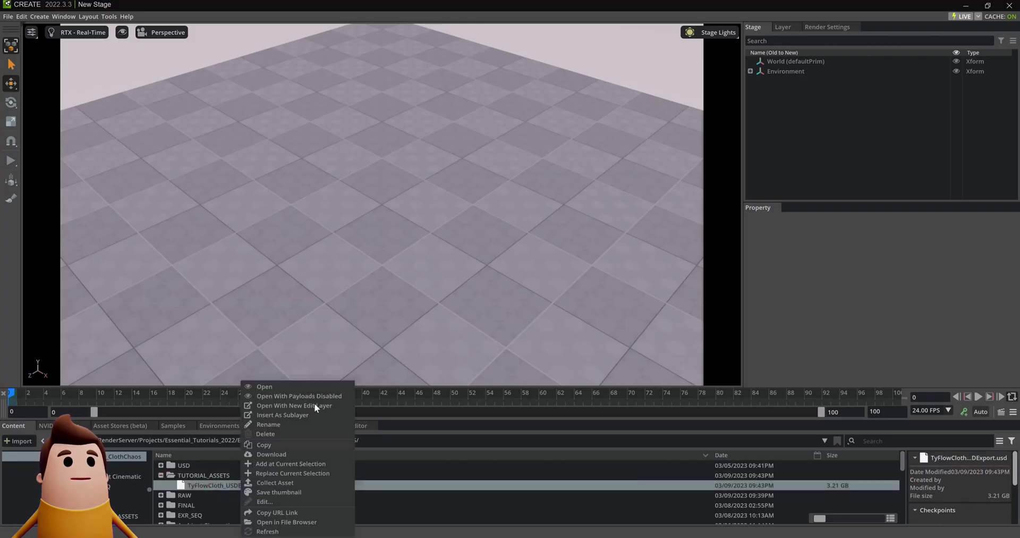
left_click(290, 386)
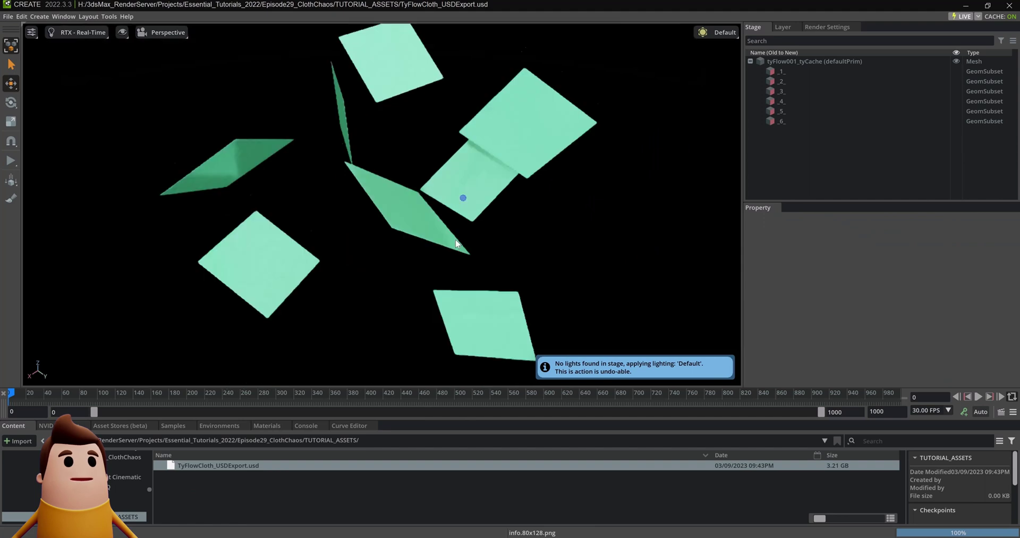
right_click_drag(456, 240, 353, 310)
left_click_drag(58, 388, 324, 410)
right_click_drag(388, 193, 424, 162)
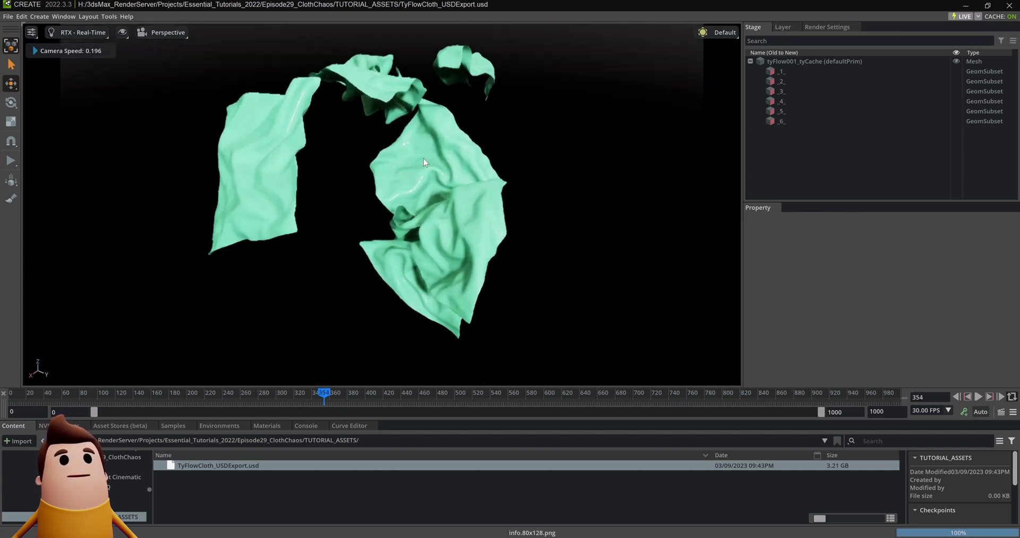
Add the Decor_Concrete environment to the stage and hide its table mesh.
left_click(233, 425)
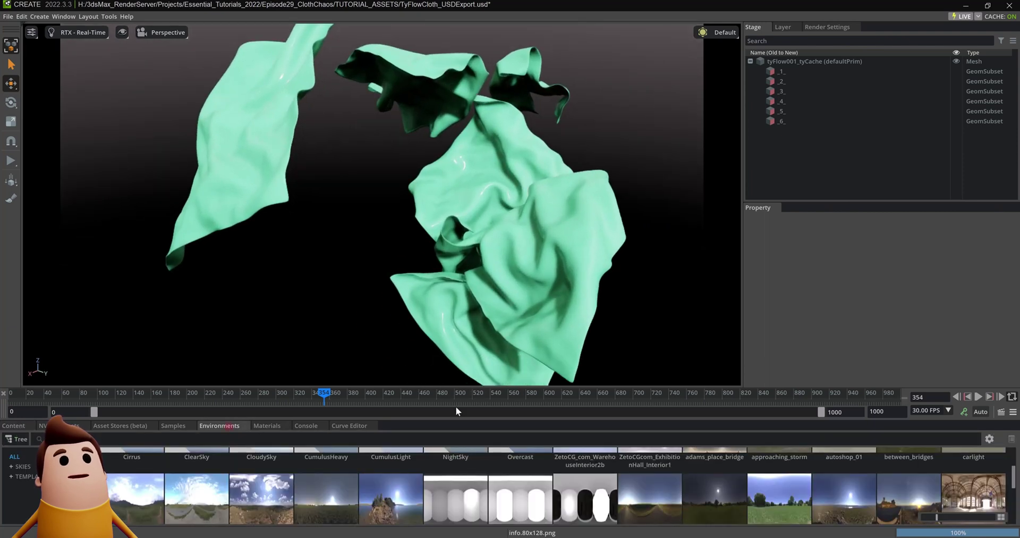
left_click_drag(454, 407, 418, 302)
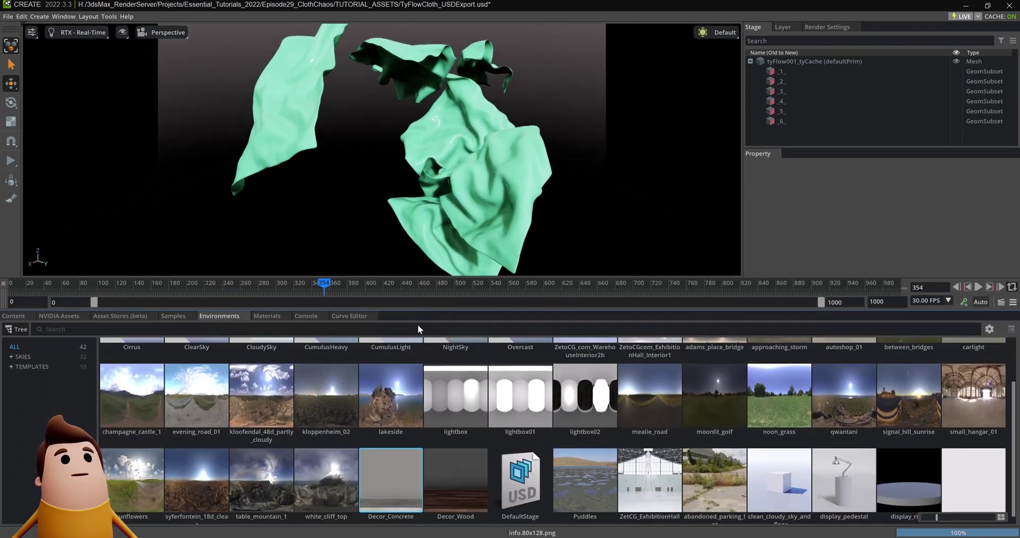
double_click(400, 487)
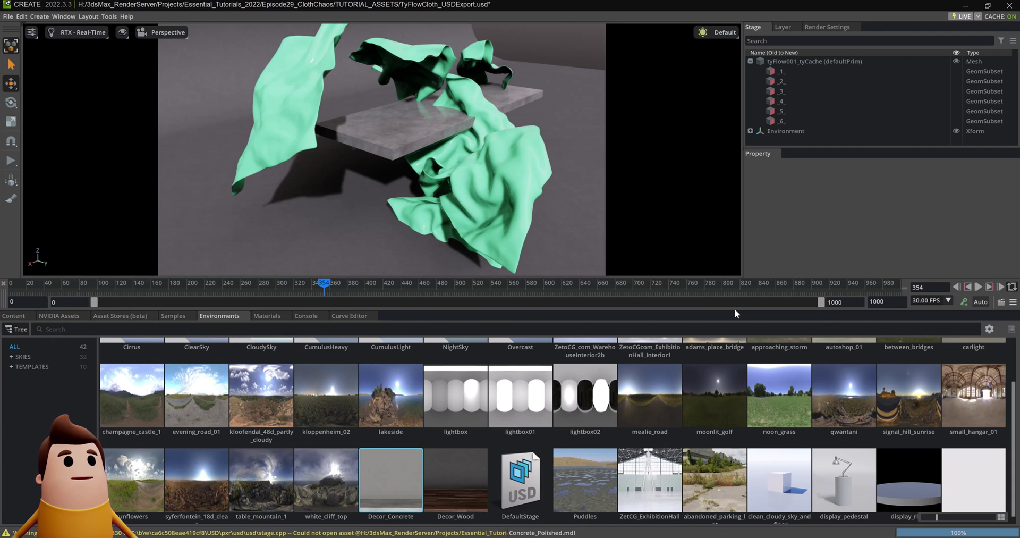
left_click_drag(735, 309, 733, 448)
left_click(410, 183)
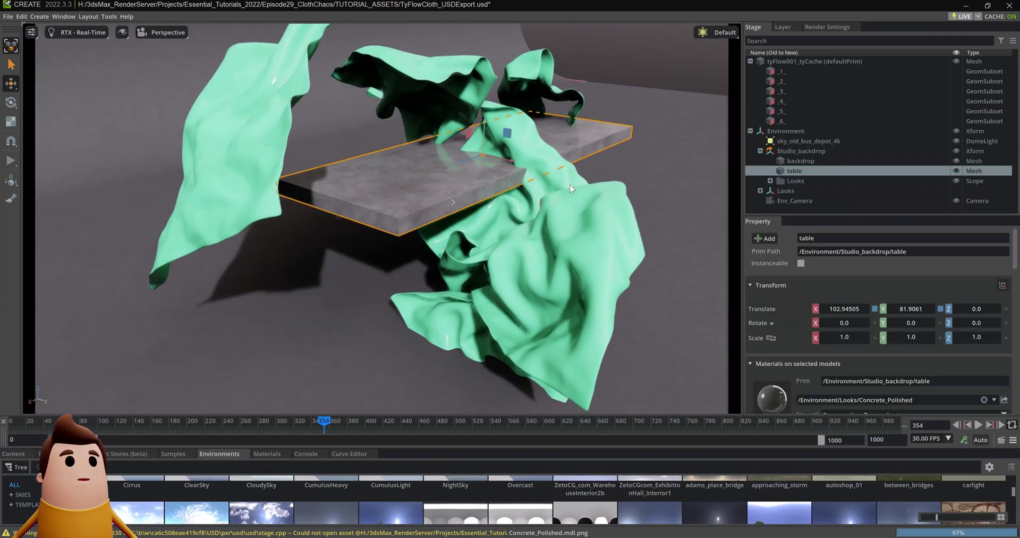
left_click(956, 170)
Scale the studio backdrop mesh to 3 on the X, Y and Z axes.
left_click(801, 160)
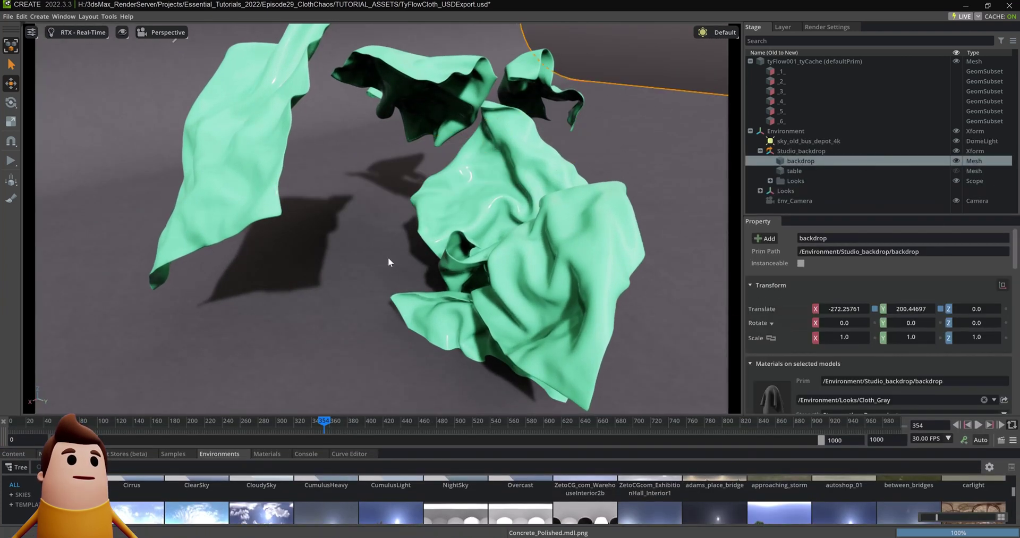
right_click_drag(516, 163, 422, 161)
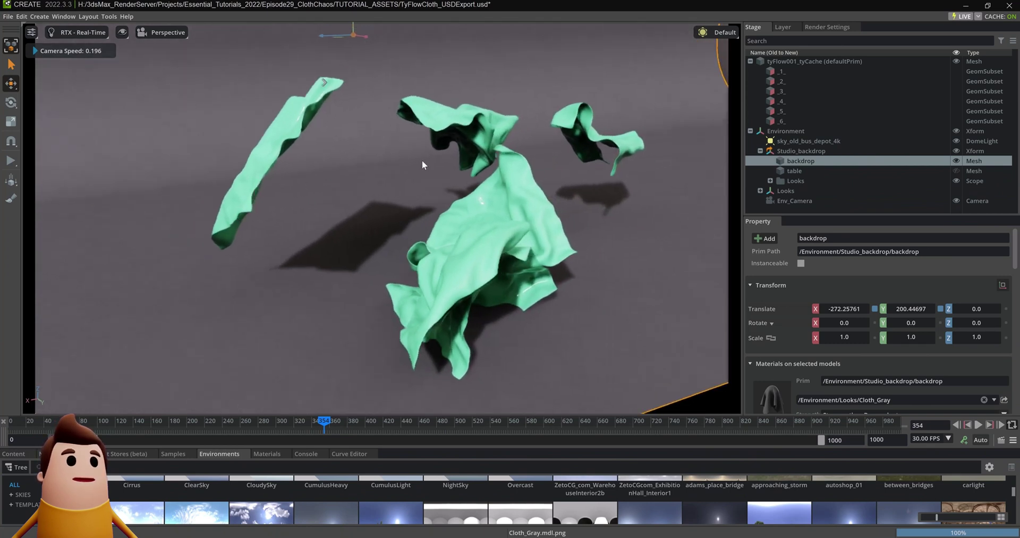
double_click(854, 335)
type("3")
key("Tab")
type("3")
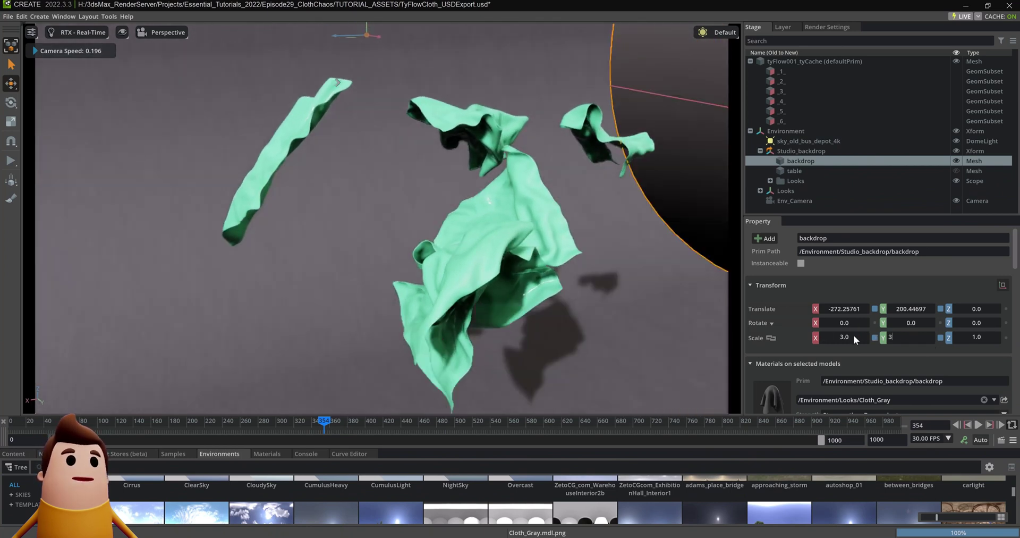
key("Tab")
type("3")
key("Return")
Move the backdrop behind and below the cloth pieces, to about X -433, Y 36, Z 0.
right_click_drag(383, 273, 389, 134)
left_click_drag(392, 121, 399, 239)
right_click_drag(420, 240, 398, 361)
left_click_drag(430, 190, 391, 157)
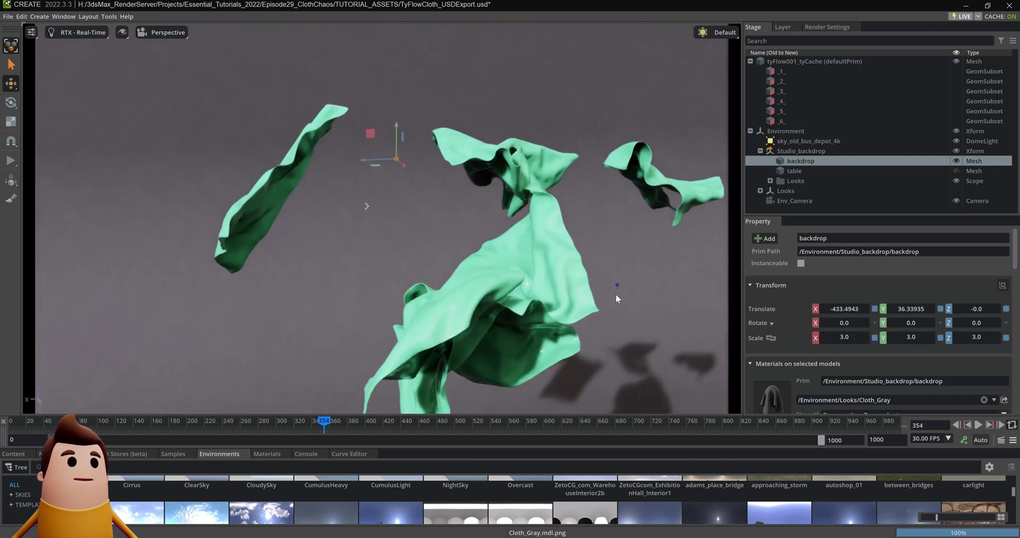
right_click_drag(616, 295, 562, 293)
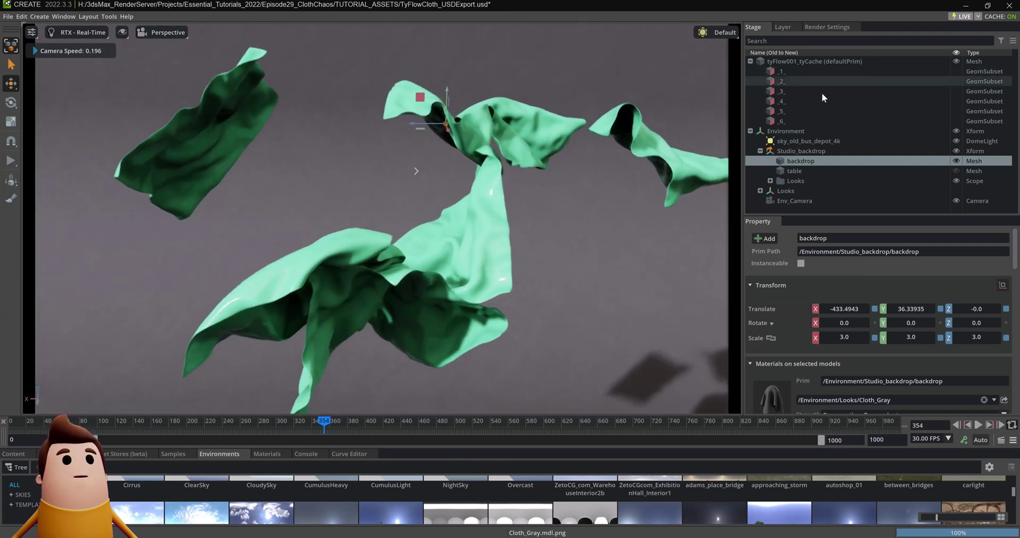
Select cloth subset _1_ and search the vMaterials library for "aluminum sc".
left_click(800, 73)
left_click_drag(565, 453, 565, 263)
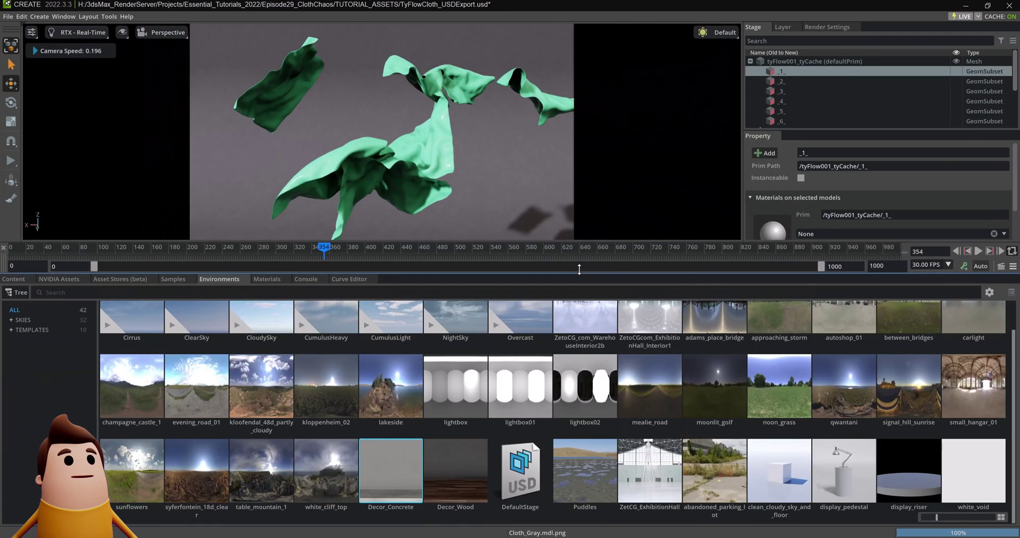
left_click(268, 264)
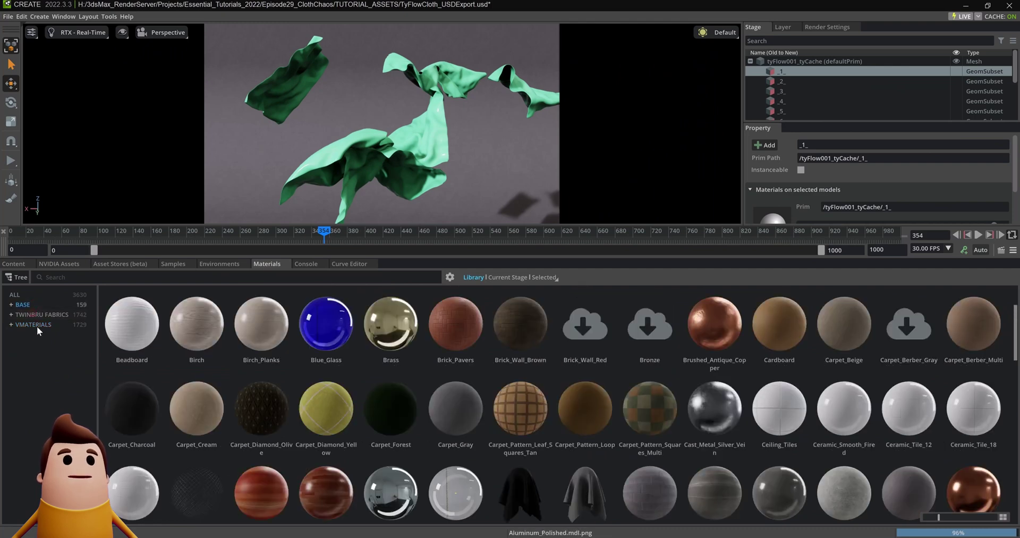
left_click(38, 314)
left_click(40, 325)
scroll(571, 396, "down", 2)
scroll(540, 398, "down", 10)
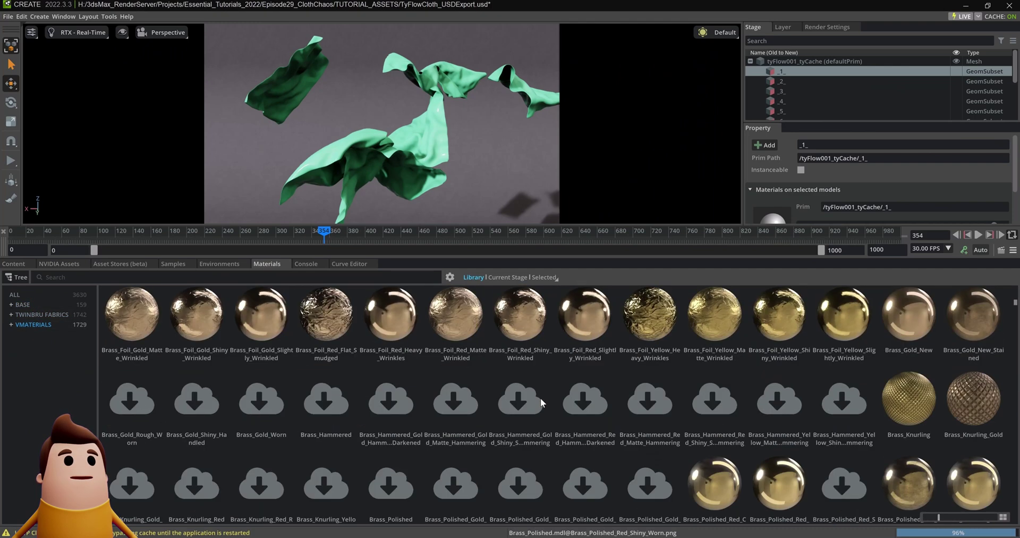
scroll(548, 393, "up", 12)
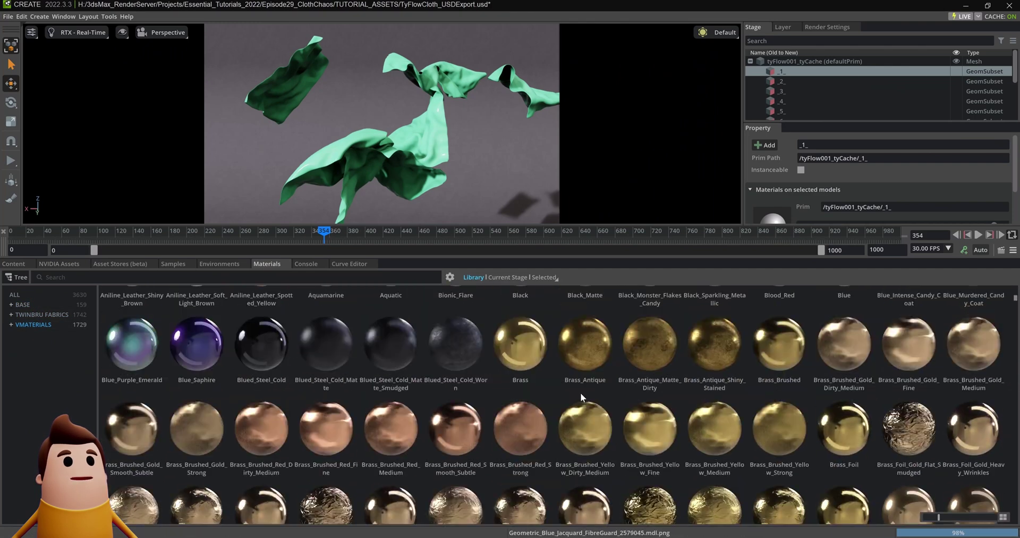
left_click(82, 278)
type("aluminum sc")
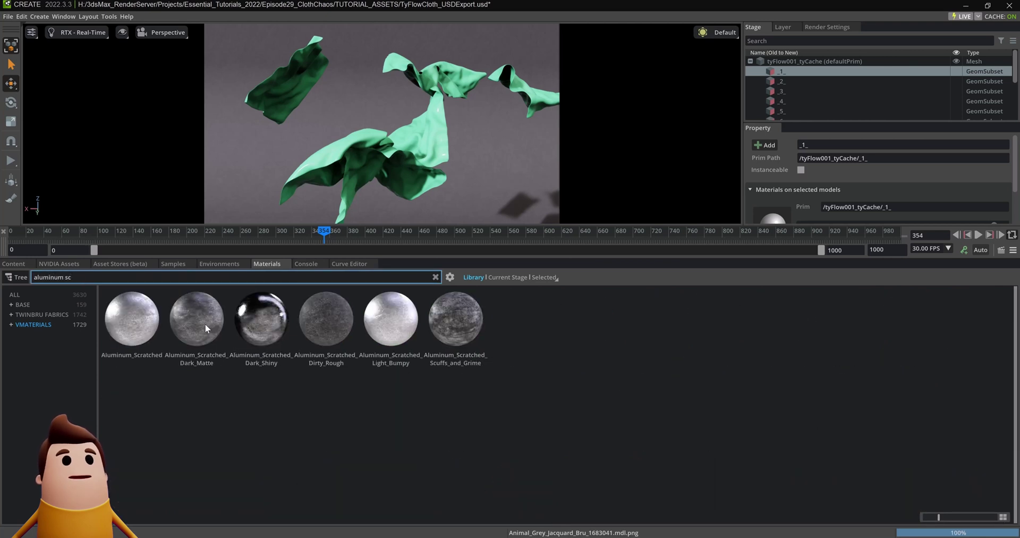
Assign the Aluminum_Scratched_Dark_Matte material to cloth subset _1_ and inspect it on the cloth.
left_click_drag(206, 327, 795, 68)
left_click_drag(658, 257, 659, 409)
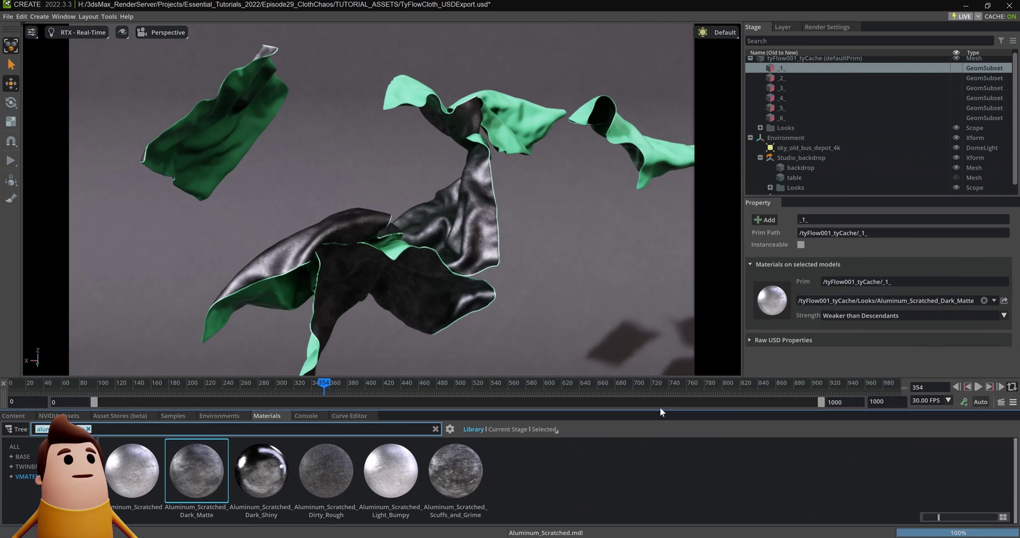
scroll(441, 260, "up", 5)
left_click_drag(482, 246, 460, 221, "alt")
right_click_drag(460, 219, 474, 224)
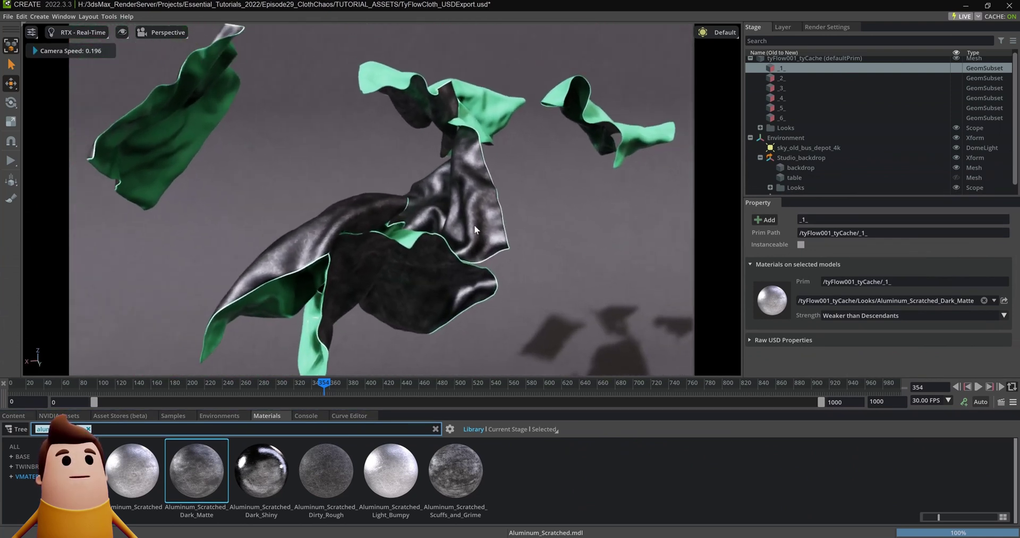
Find the knurled brass materials, assign Brass_Knurling_Yellow_Rough_Dirty to cloth subset _2_, and open that material's properties.
left_click(435, 429)
left_click(381, 425)
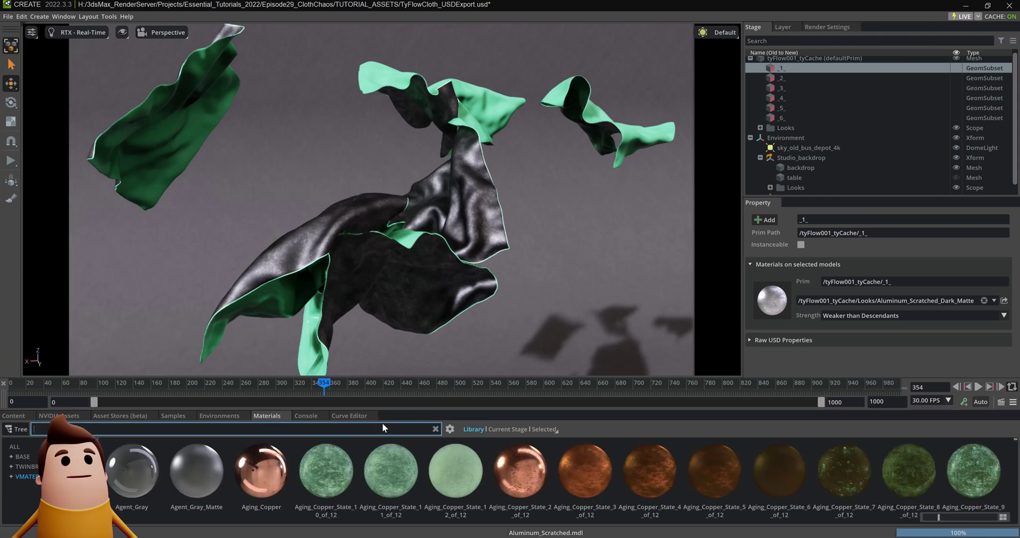
type("bras")
scroll(360, 489, "down", 5)
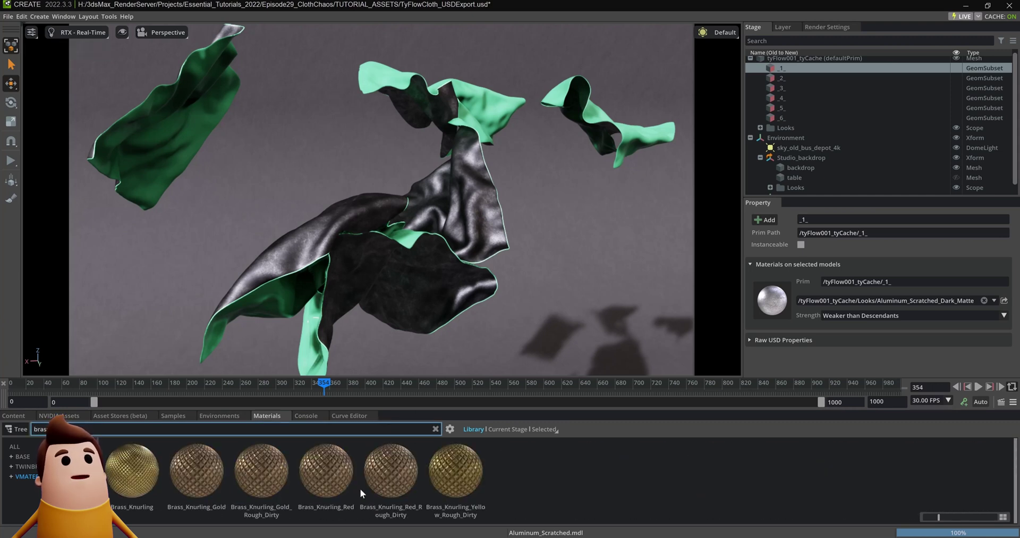
left_click_drag(449, 472, 781, 78)
left_click(785, 79)
key("f")
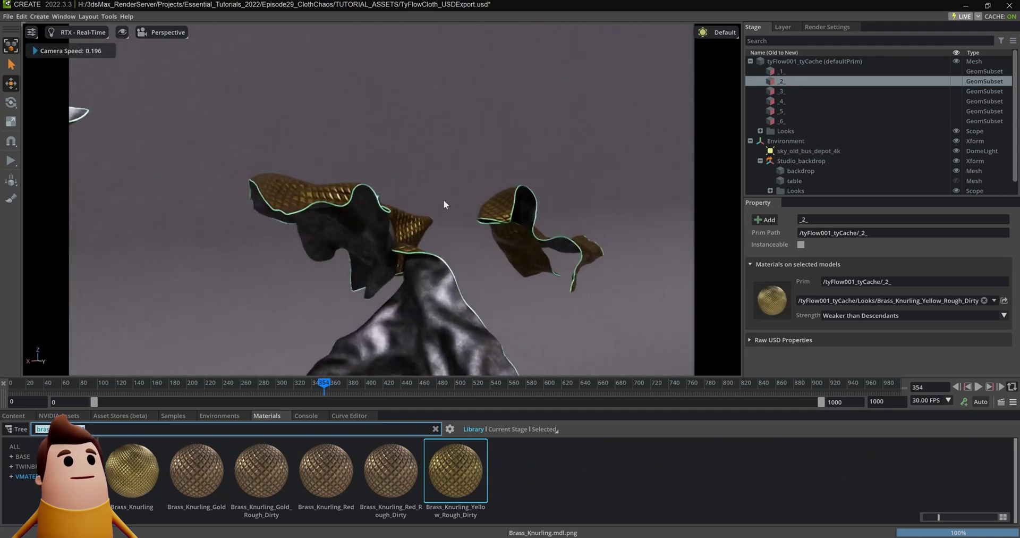
left_click_drag(346, 284, 237, 387, "alt")
left_click(772, 300)
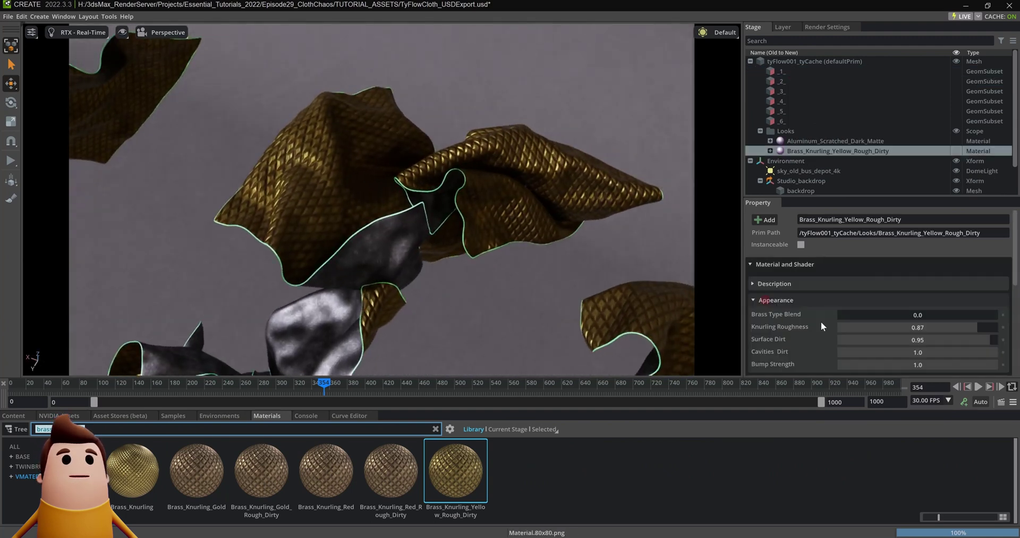
Try other Knurling Roughness and Surface Dirt values on the brass material, and restore the original settings.
scroll(829, 300, "down", 2)
left_click_drag(946, 247, 922, 233)
key("ctrl+z")
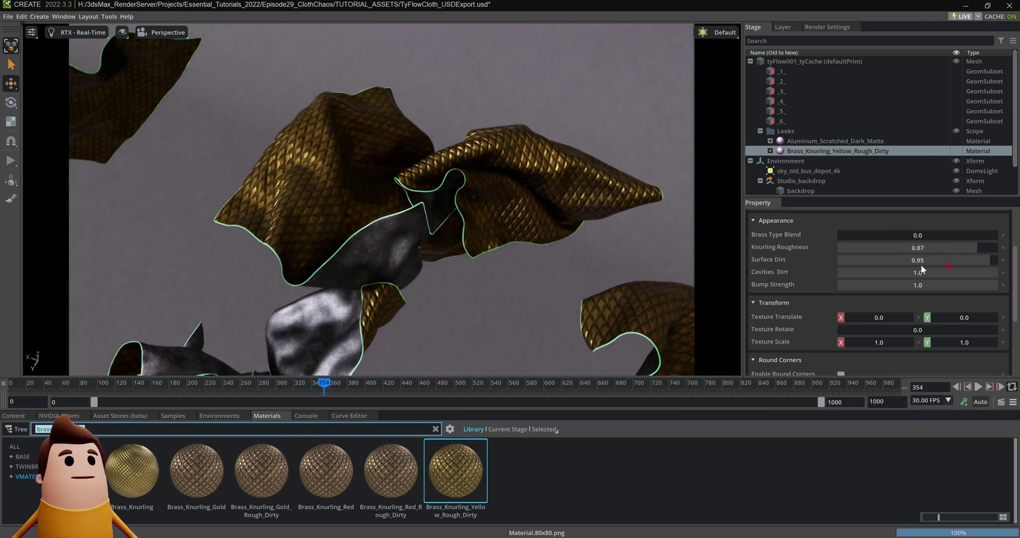
left_click_drag(921, 265, 1003, 263)
left_click(1003, 260)
Set the brass material's Texture Scale to 0.5 in both X and Y.
scroll(858, 277, "down", 2)
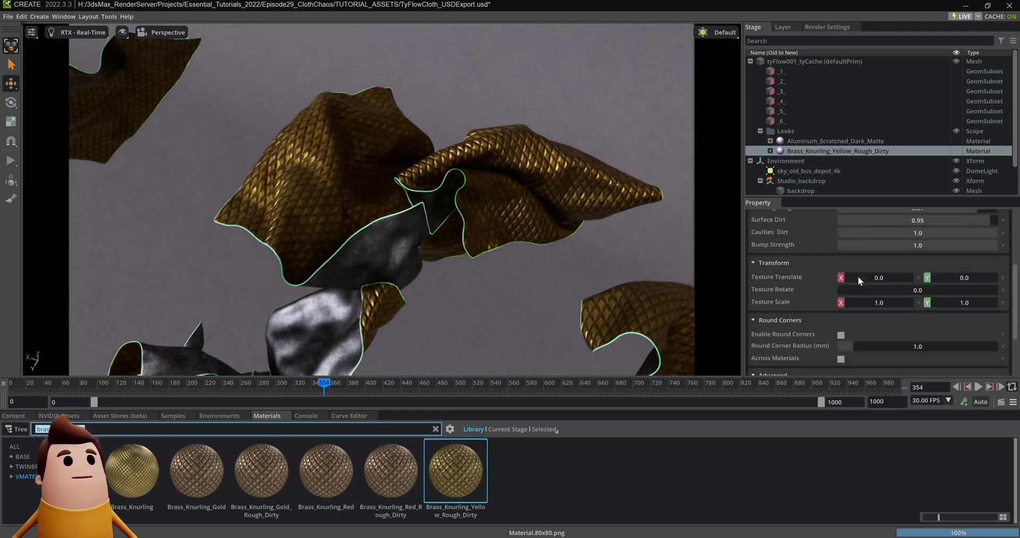
scroll(860, 276, "down", 1)
type("0.5")
key("Return")
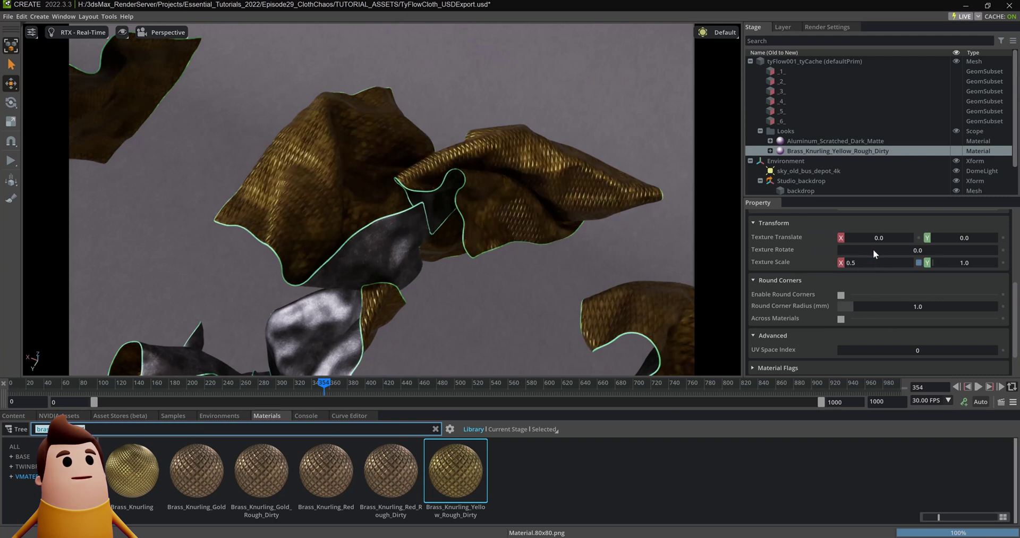
Switch the viewport renderer to RTX - Interactive (Path Tracing) and inspect the cloth up close.
key("s")
right_click_drag(563, 268, 623, 188)
left_click(83, 32)
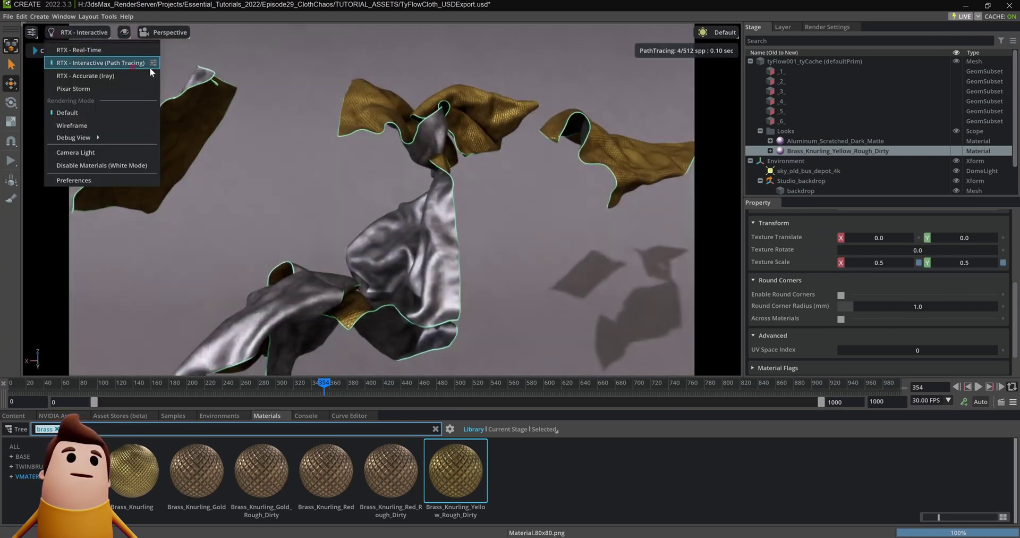
left_click(148, 67)
right_click_drag(511, 222, 549, 161)
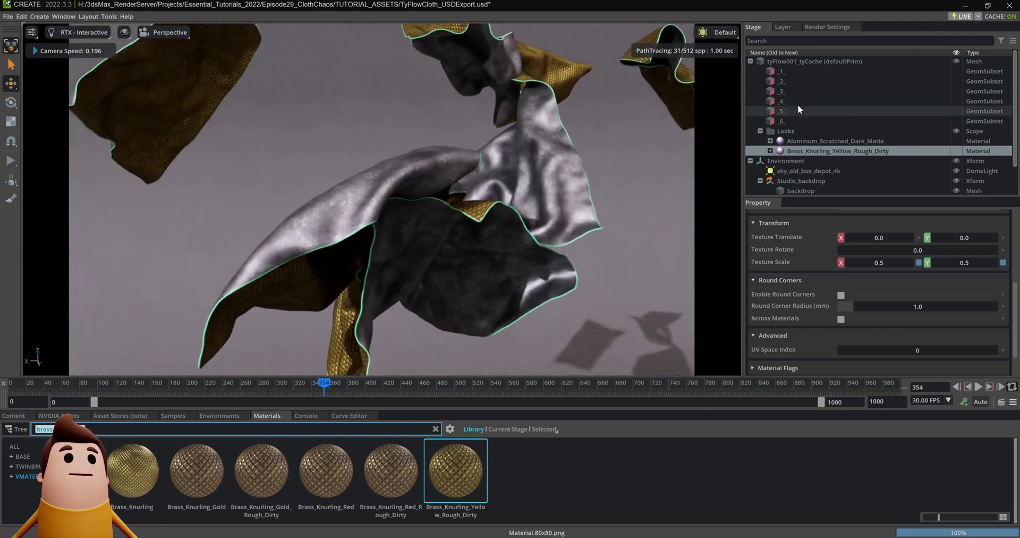
Assign the existing Aluminum_Scratched_Dark_Matte material to cloth subsets _3_ and _4_.
left_click(798, 91)
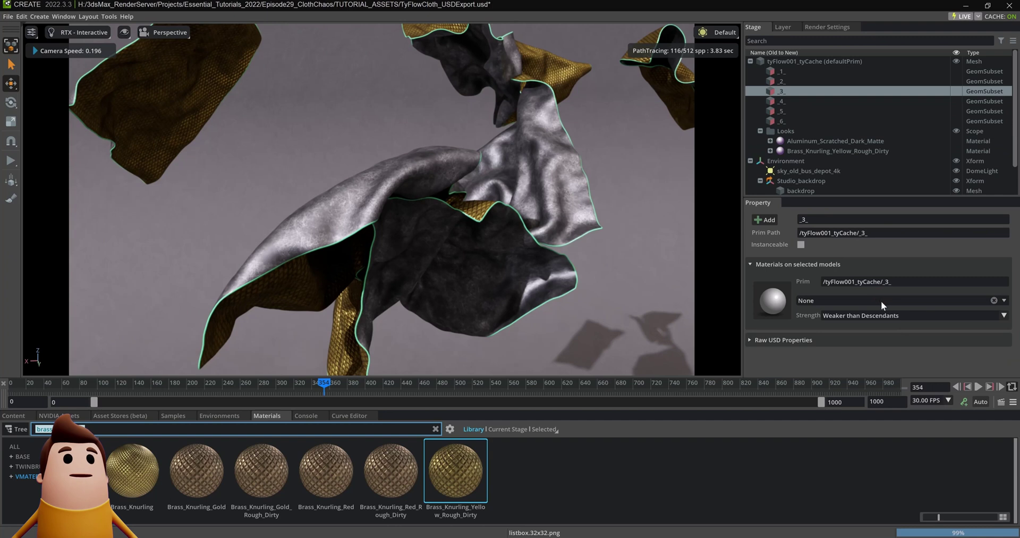
left_click(881, 301)
left_click(954, 394)
left_click(796, 100)
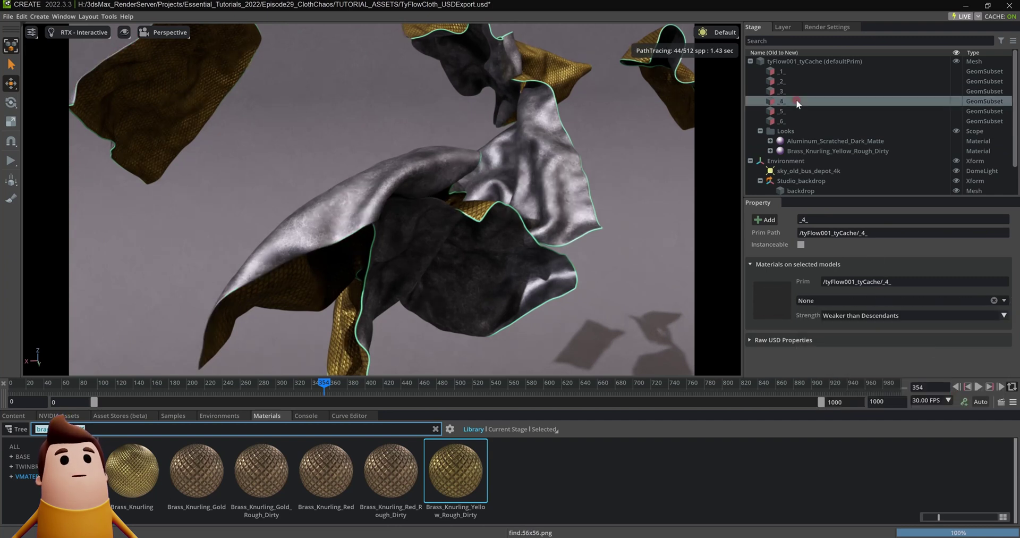
left_click(883, 301)
left_click(941, 388)
Assign Aluminum_Scratched_Dark_Matte to cloth subsets _5_ and _6_, and review the other subsets' material assignments.
left_click(816, 112)
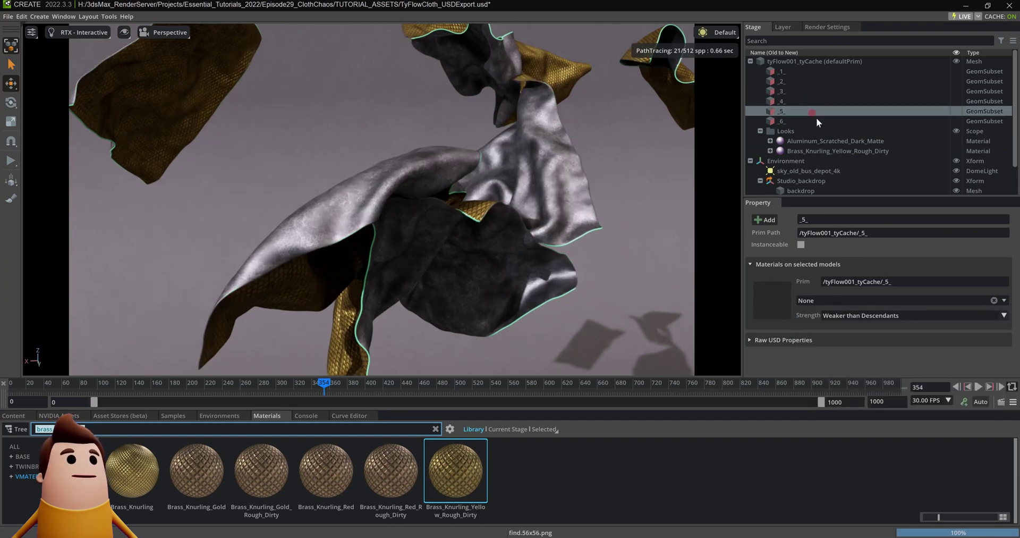
left_click(888, 300)
left_click(943, 389)
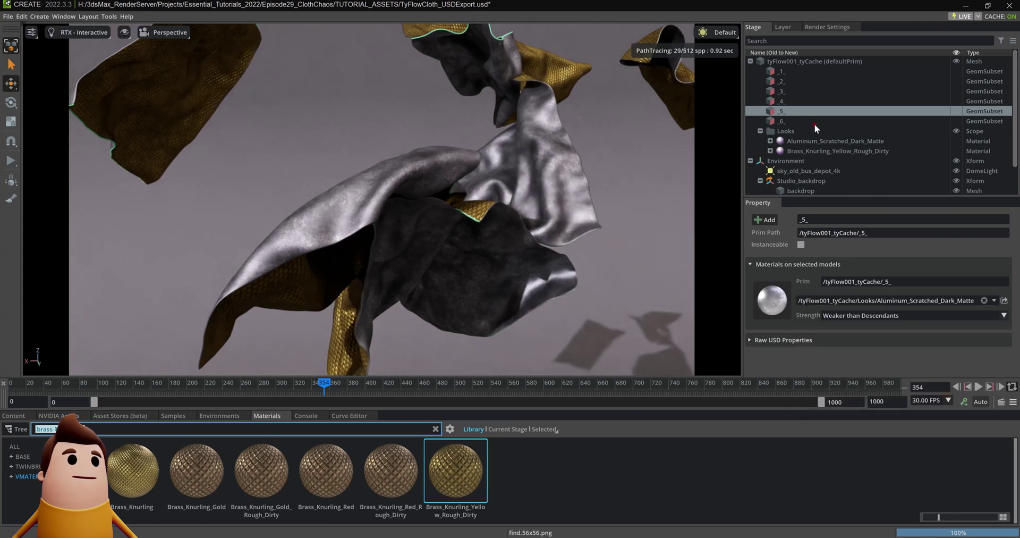
left_click(814, 122)
left_click(925, 302)
left_click(938, 388)
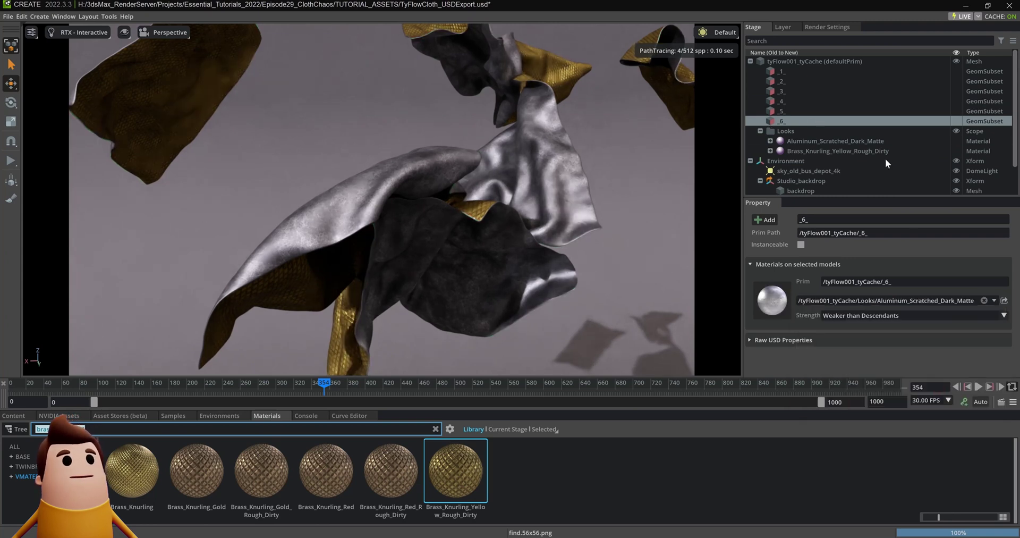
left_click(809, 109)
left_click(792, 98)
left_click(792, 91)
left_click(791, 73)
Frame the cloth pieces close up and create a camera from the current view.
mouse_move(627, 111)
right_mouse_down()
mouse_move(576, 159)
mouse_move(520, 242)
mouse_move(455, 174)
mouse_move(341, 122)
mouse_move(511, 122)
right_mouse_up()
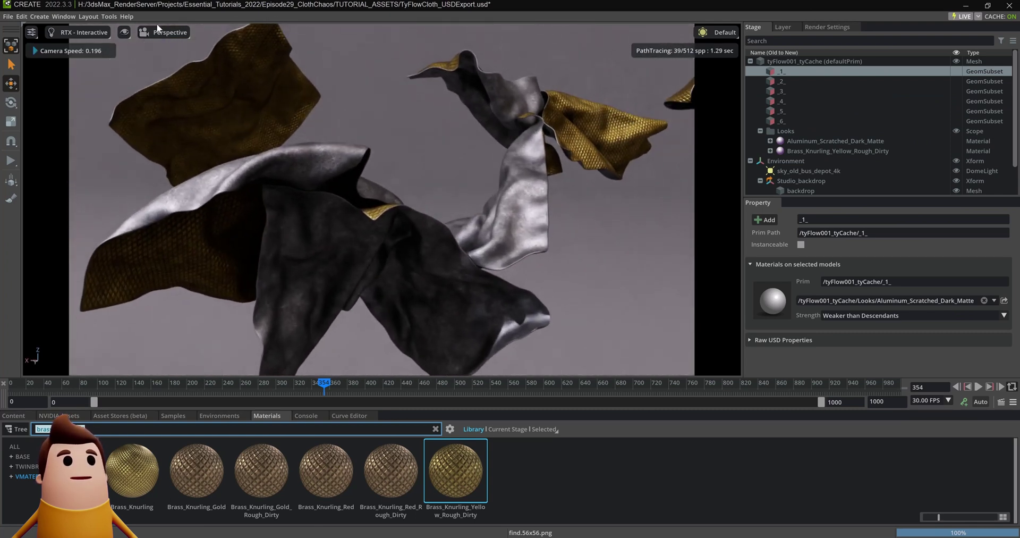
left_click(175, 39)
left_click(194, 134)
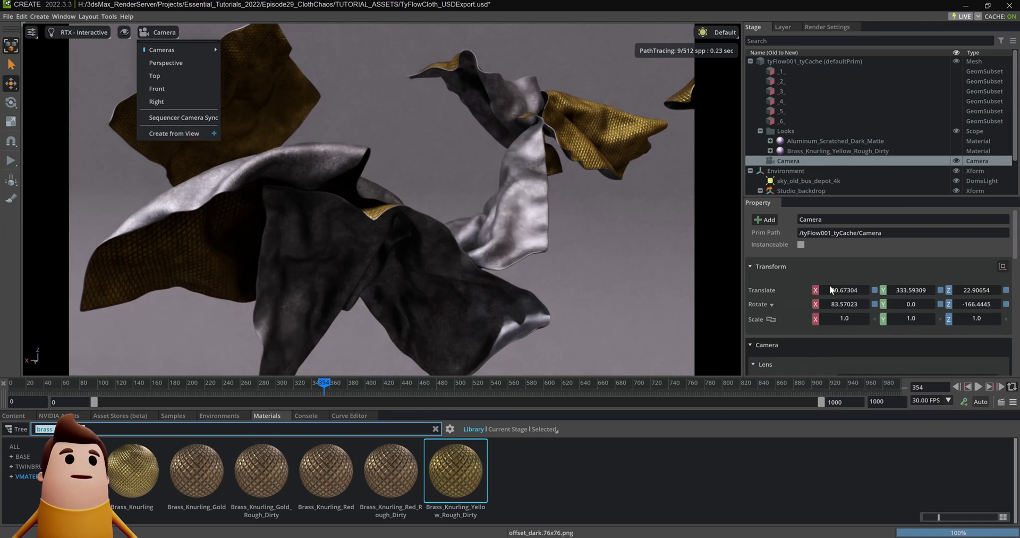
Create a Rect Light and move it beside the cloth pieces, at about X -42, Y 130, Z -13.
scroll(765, 315, "down", 5)
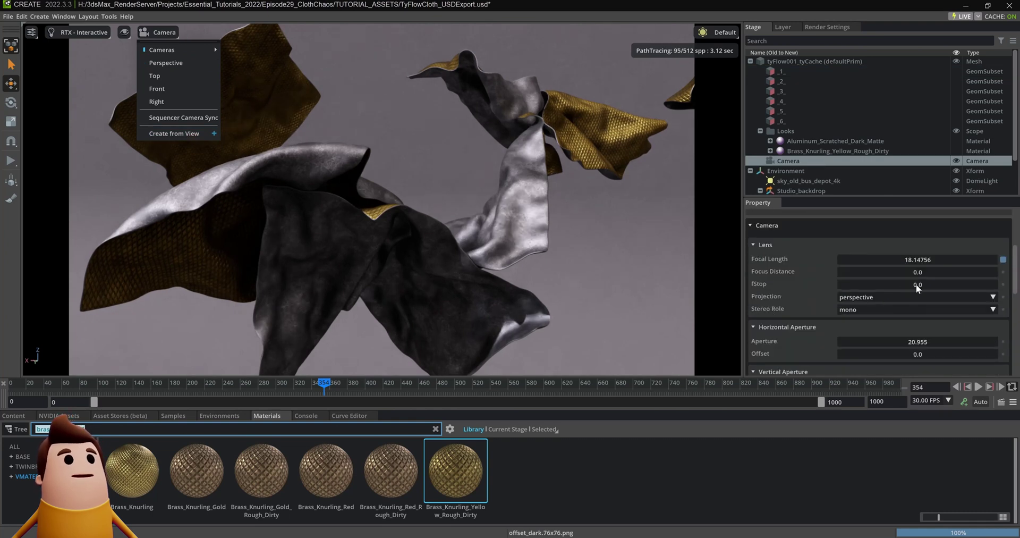
left_click(40, 16)
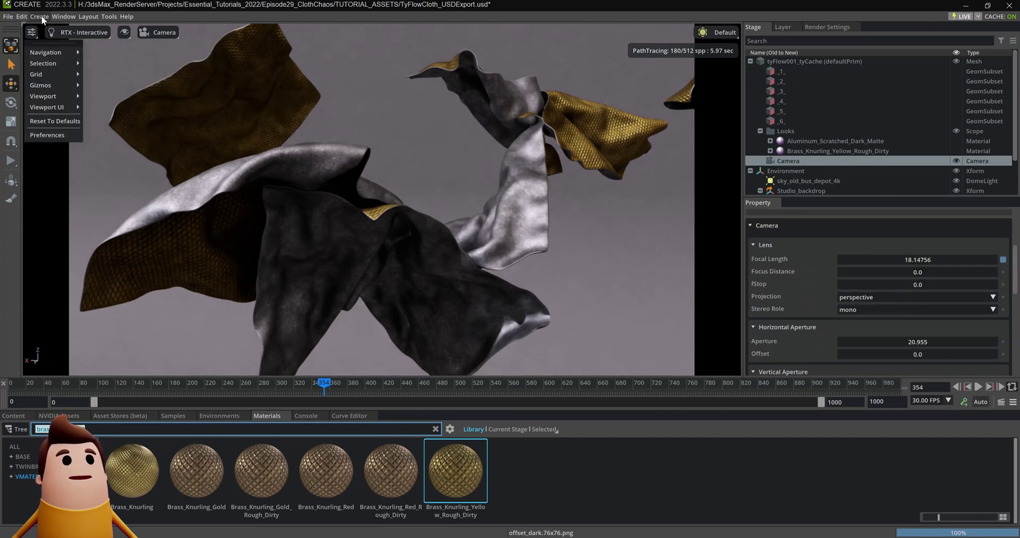
mouse_move(78, 58)
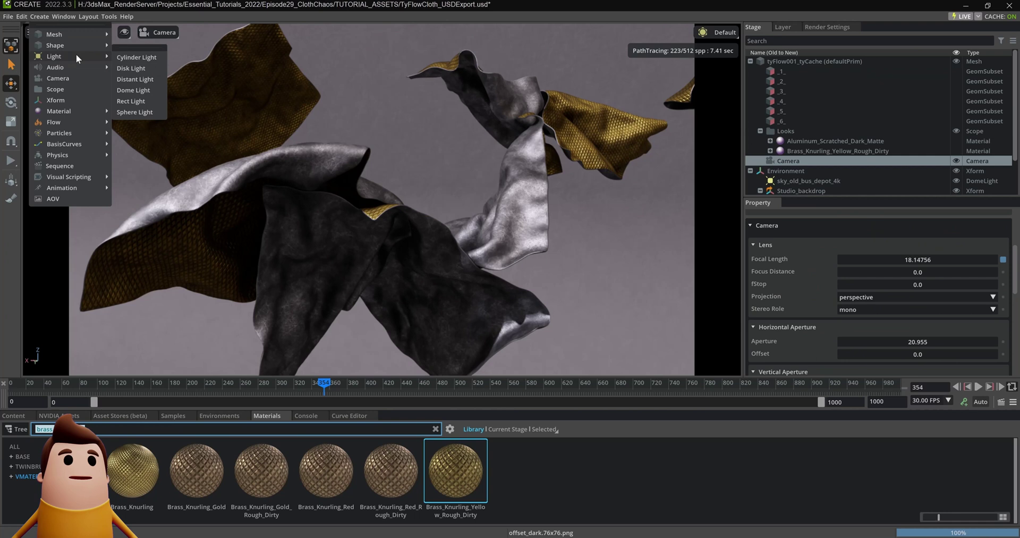
left_click(136, 101)
key("e")
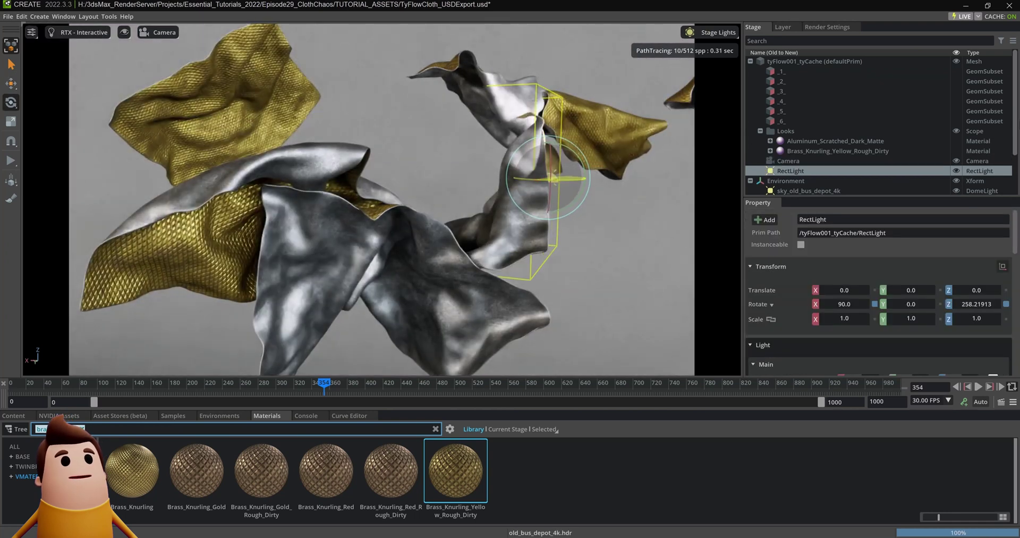
key("w")
left_click_drag(554, 179, 737, 254)
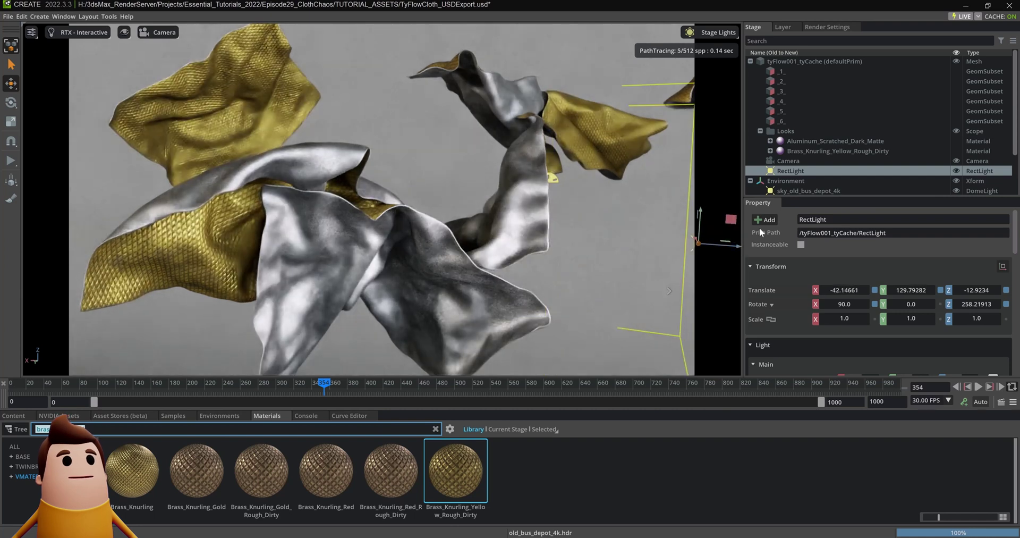
Hide the sky_old_bus_depot_4k dome light and resize the Rect Light to height 129.5 and width 72.
scroll(876, 169, "down", 2)
left_click(956, 152)
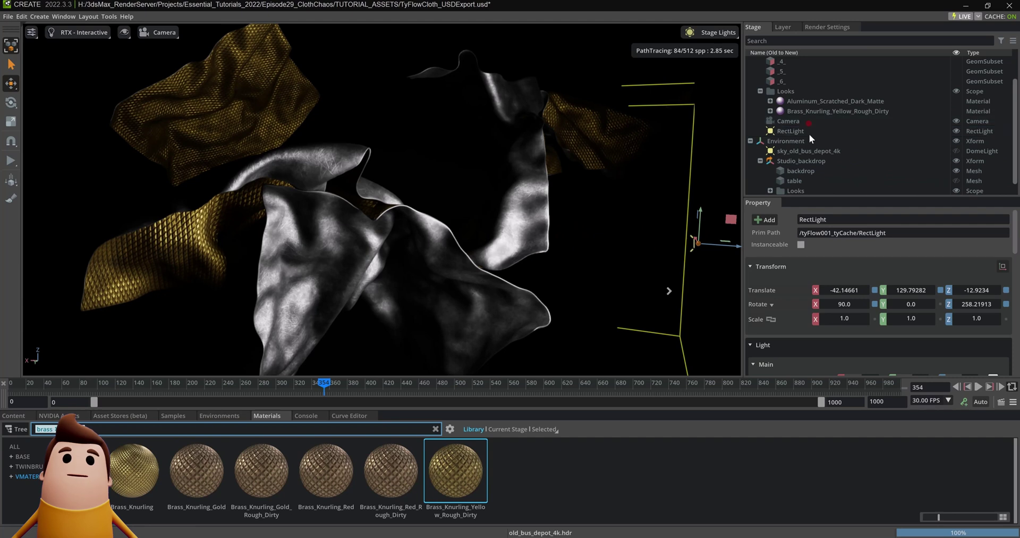
scroll(923, 265, "down", 4)
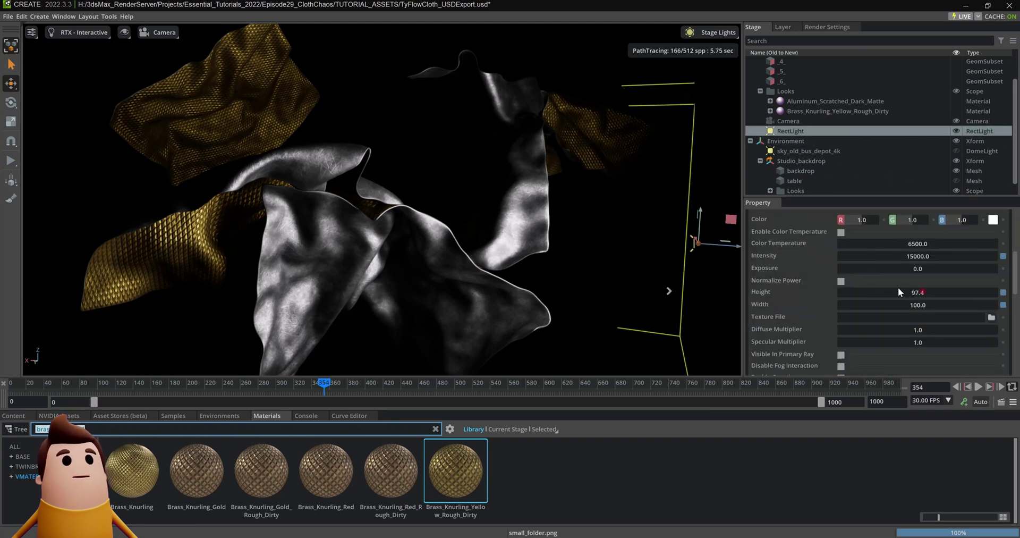
mouse_move(898, 291)
left_mouse_down()
mouse_move(919, 278)
mouse_move(986, 279)
left_mouse_up()
left_click_drag(926, 304, 856, 305)
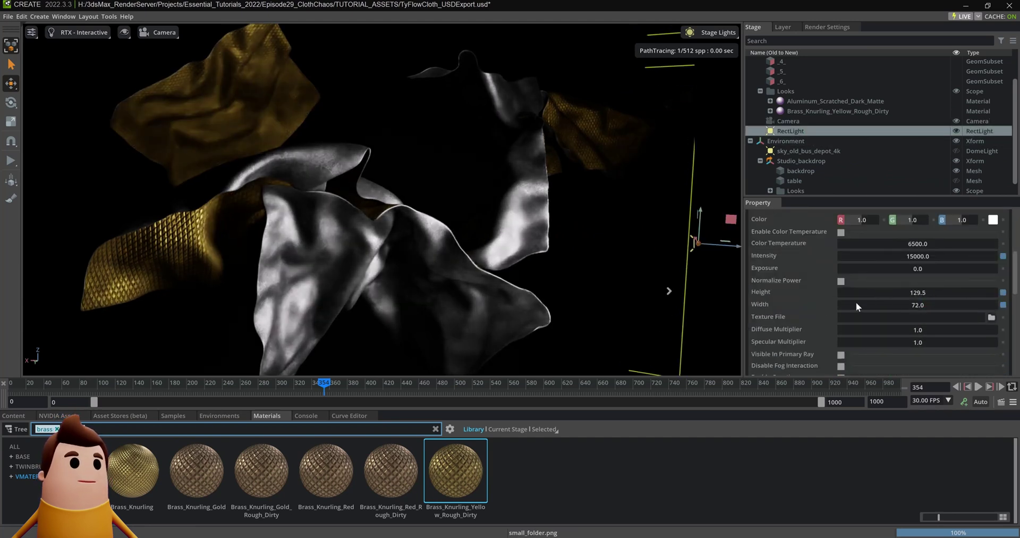
Set the Rect Light's focus to about -81.4 and move the light up and slightly inward.
scroll(837, 302, "down", 5)
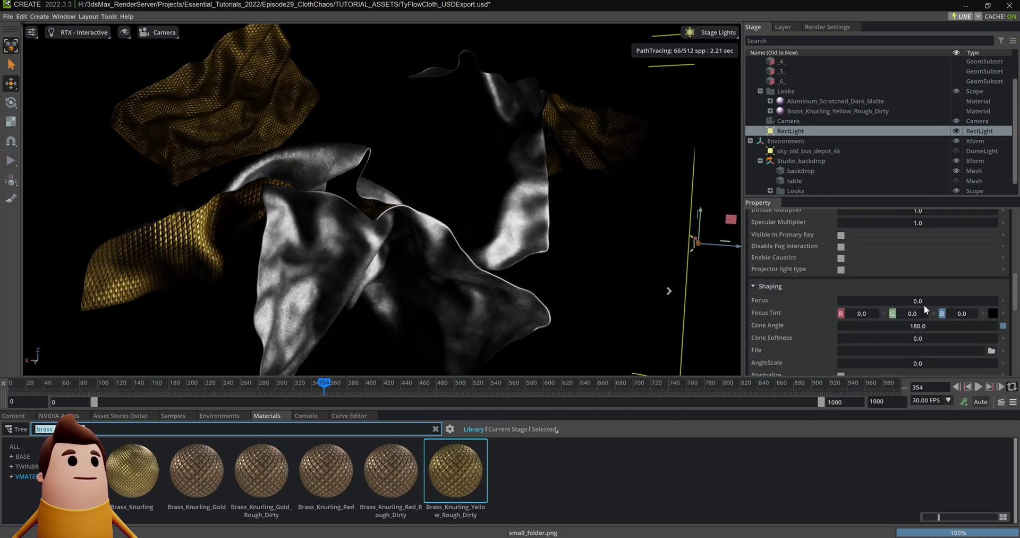
left_click_drag(923, 304, 915, 295)
mouse_move(766, 265)
left_mouse_down()
mouse_move(751, 250)
mouse_move(837, 222)
mouse_move(707, 155)
mouse_move(707, 172)
left_mouse_up()
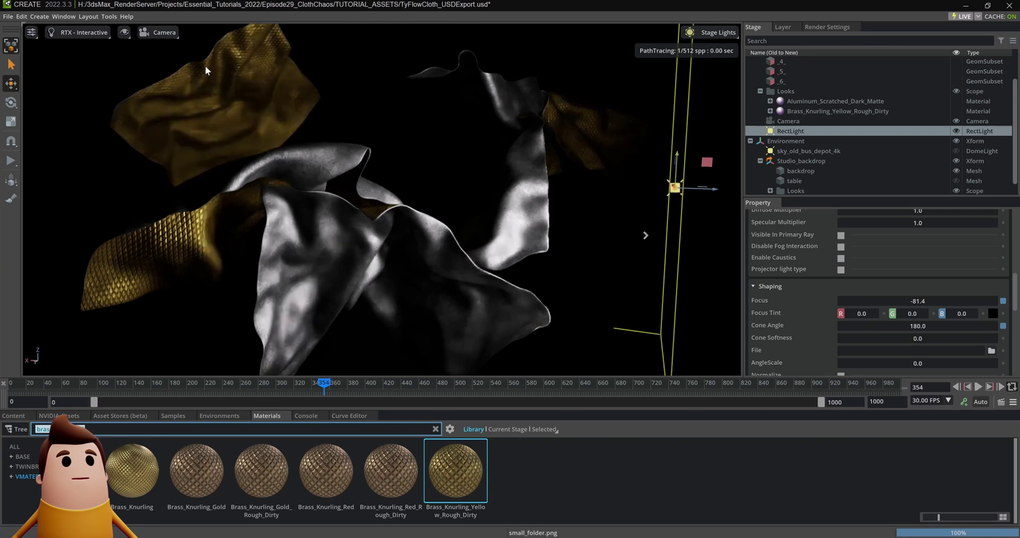
In the Perspective view, duplicate the Rect Light, turn the copy around and place it across the cloth at about X 174, Y 258, Z 112.
left_click(160, 33)
left_click(163, 62)
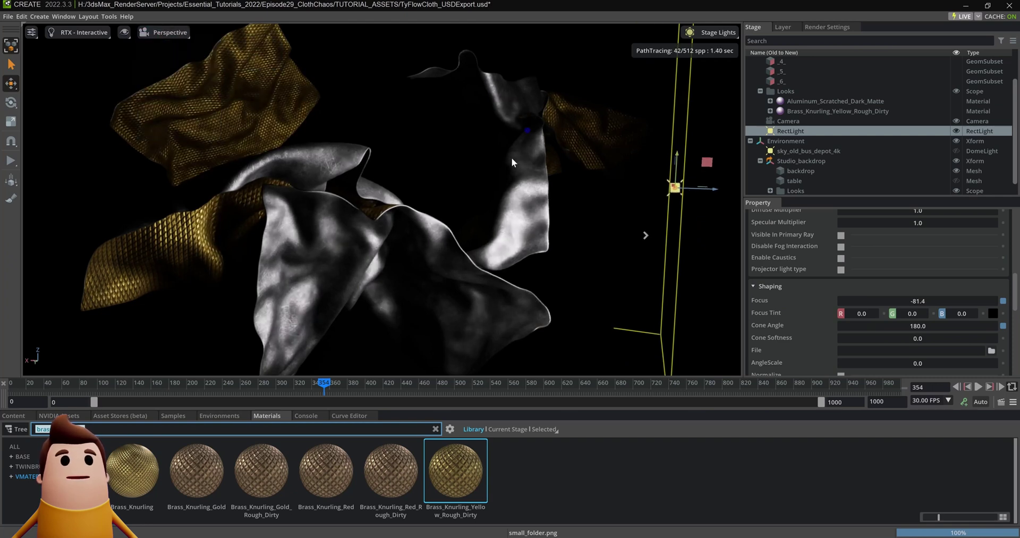
left_click_drag(511, 157, 371, 199, "alt")
right_click_drag(372, 199, 614, 314)
key("ctrl+d")
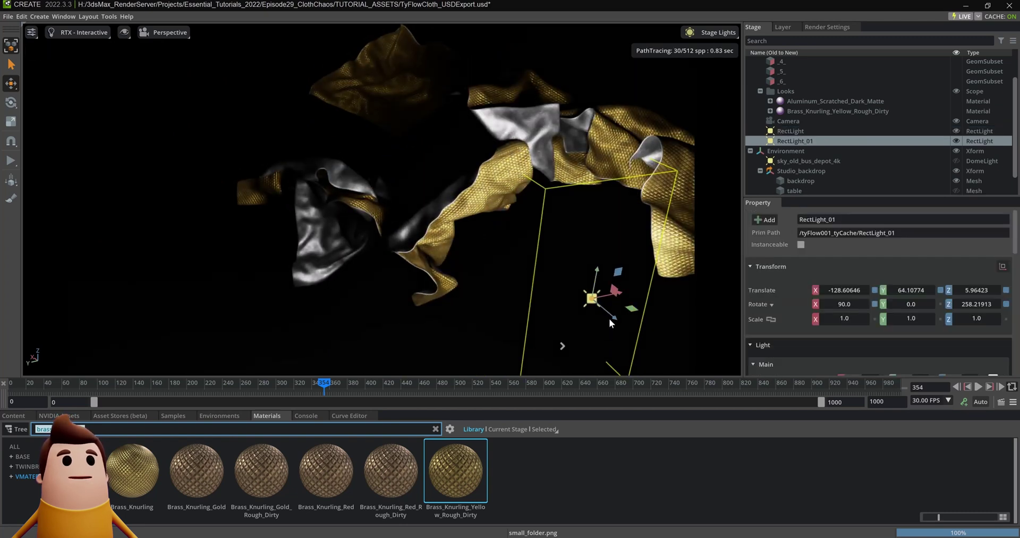
left_click_drag(608, 315, 313, 139)
key("e")
left_click_drag(362, 114, 651, 101)
key("w")
left_click_drag(324, 116, 52, 171)
left_click_drag(99, 150, 145, 12)
Duplicate RectLight_01 and place the copy above the cloth at about X 60, Y 151, Z 181, tilted down towards it.
key("ctrl+d")
right_click_drag(357, 217, 378, 180)
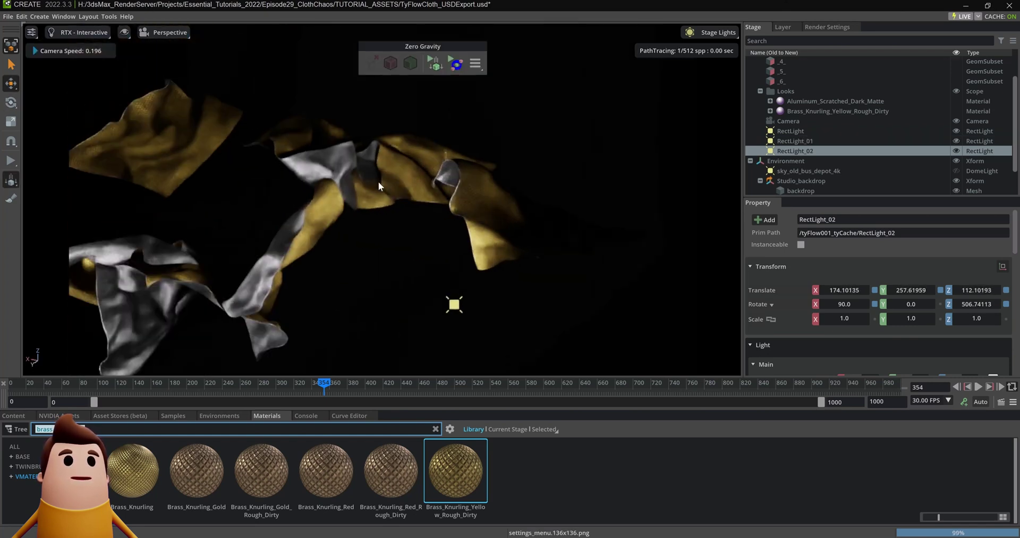
middle_click_drag(378, 181, 389, 161)
left_click(11, 179)
key("s")
right_click_drag(284, 178, 284, 178)
key("a")
key("e")
left_click_drag(154, 129, 371, 24)
key("w")
Look through the created Camera again, then show the sky_old_bus_depot_4k dome light and set its intensity to 50.
left_click(163, 33)
mouse_move(181, 49)
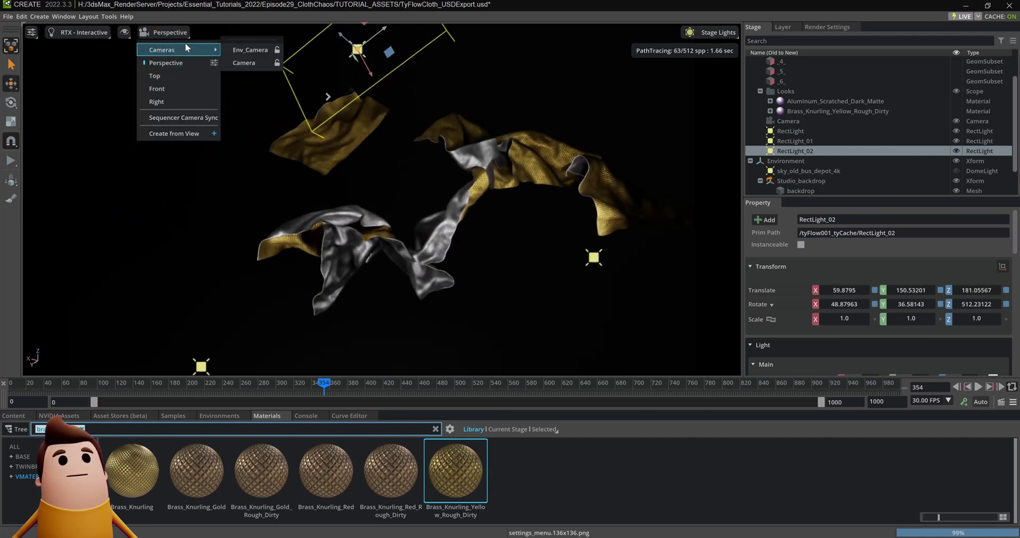
left_click(244, 63)
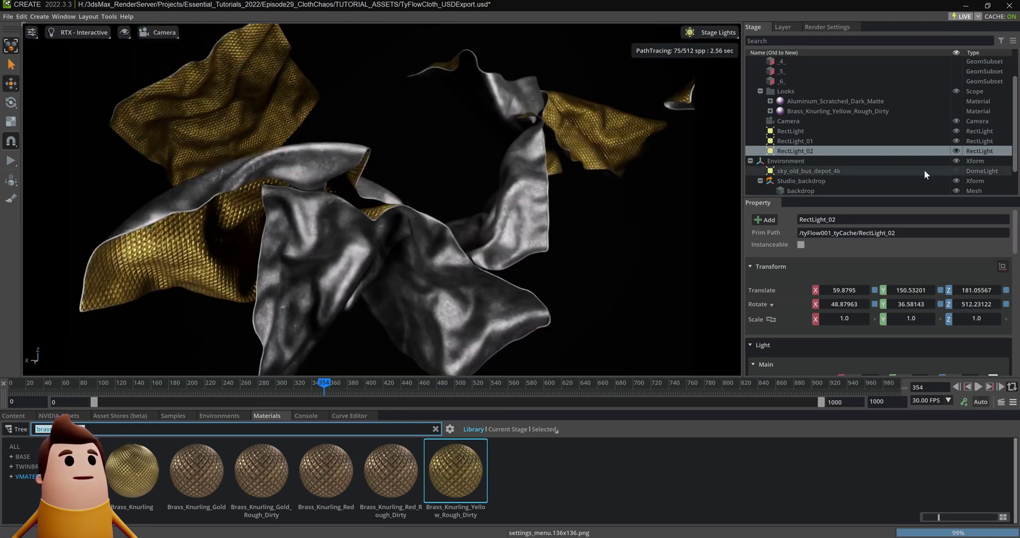
scroll(923, 170, "down", 1)
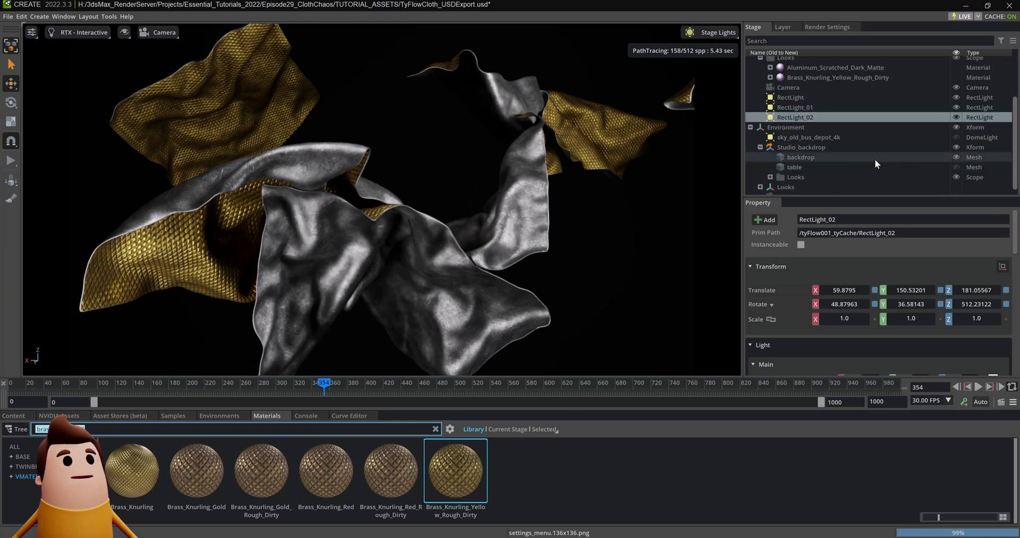
left_click(847, 134)
left_click(956, 136)
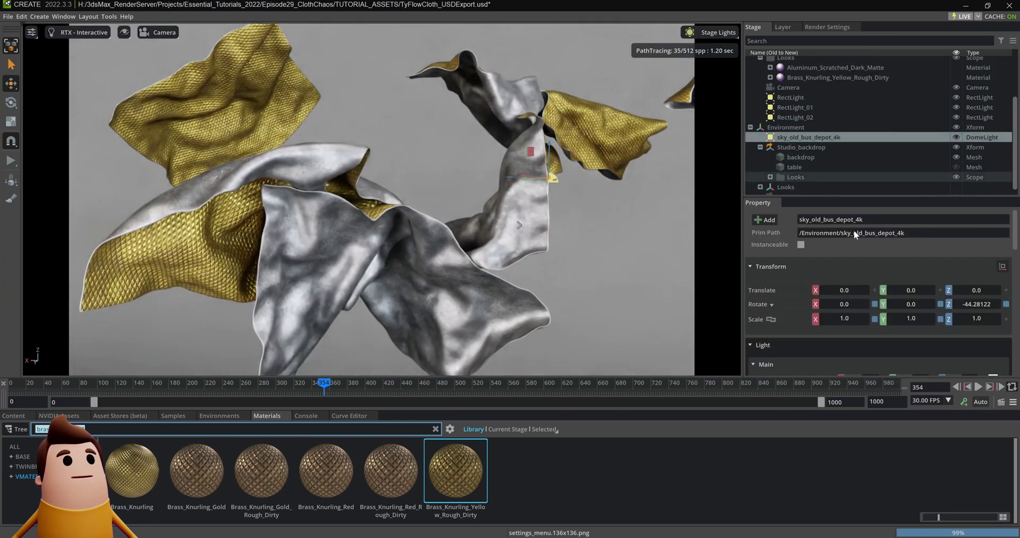
scroll(893, 308, "down", 3)
double_click(925, 297)
type("50")
key("Return")
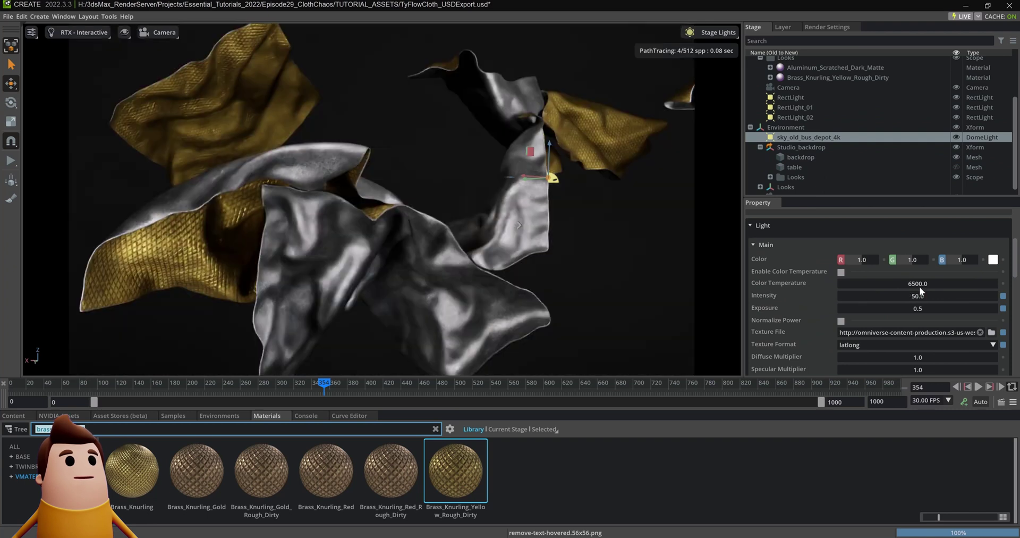
Give the Camera depth of field with a focus distance of 228 and an fStop of 0.2.
left_click(809, 116)
left_click(832, 88)
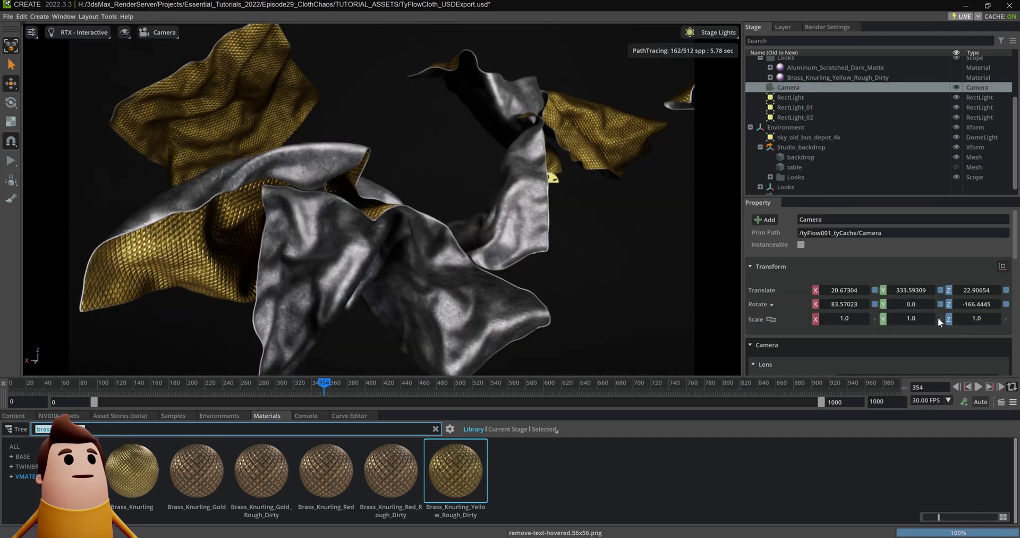
scroll(914, 315, "down", 3)
left_click_drag(923, 287, 1003, 272)
left_click_drag(901, 271, 937, 271)
double_click(931, 288)
type("0.2")
key("Return")
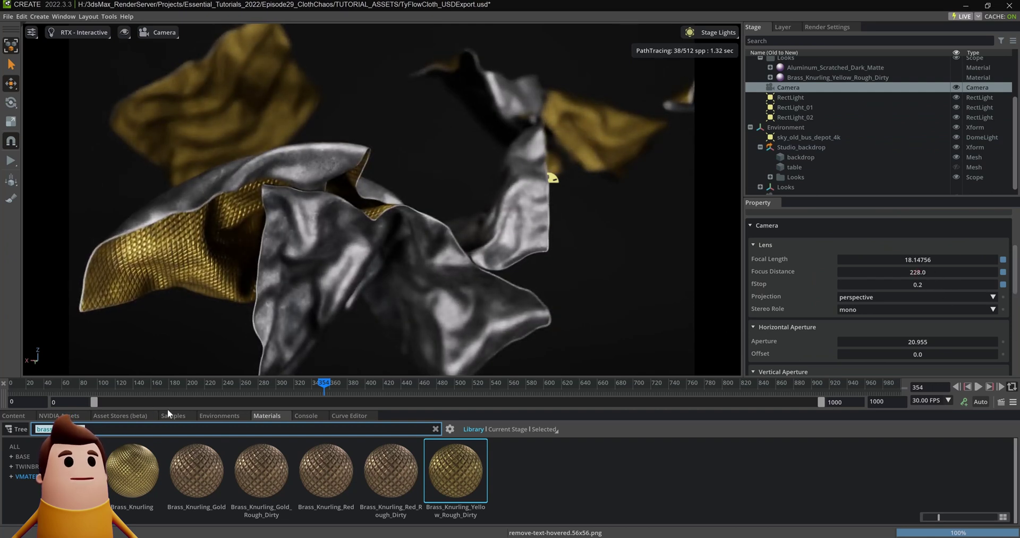
Scrub and play the cloth animation through the Camera to check the depth of field.
left_click_drag(125, 390, 295, 396)
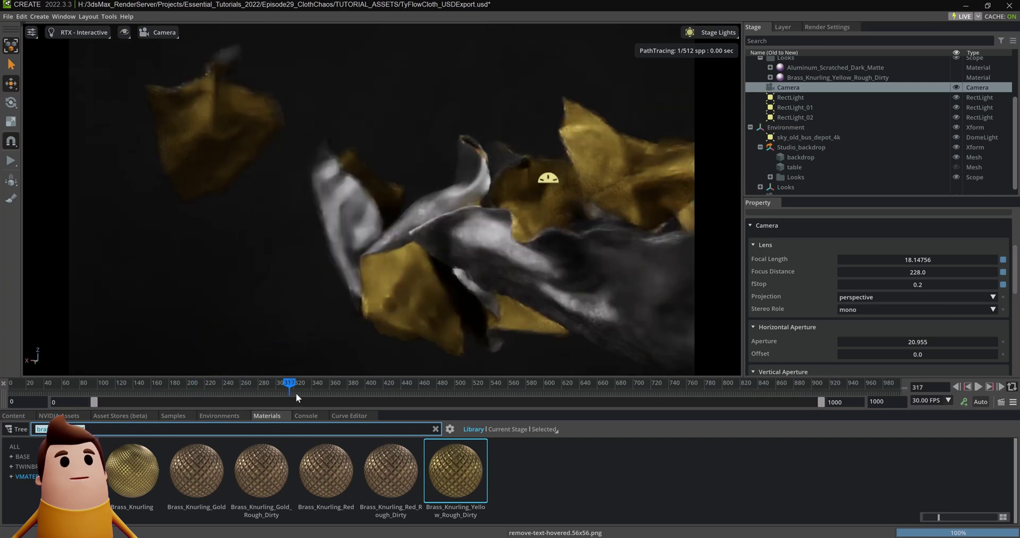
key("space")
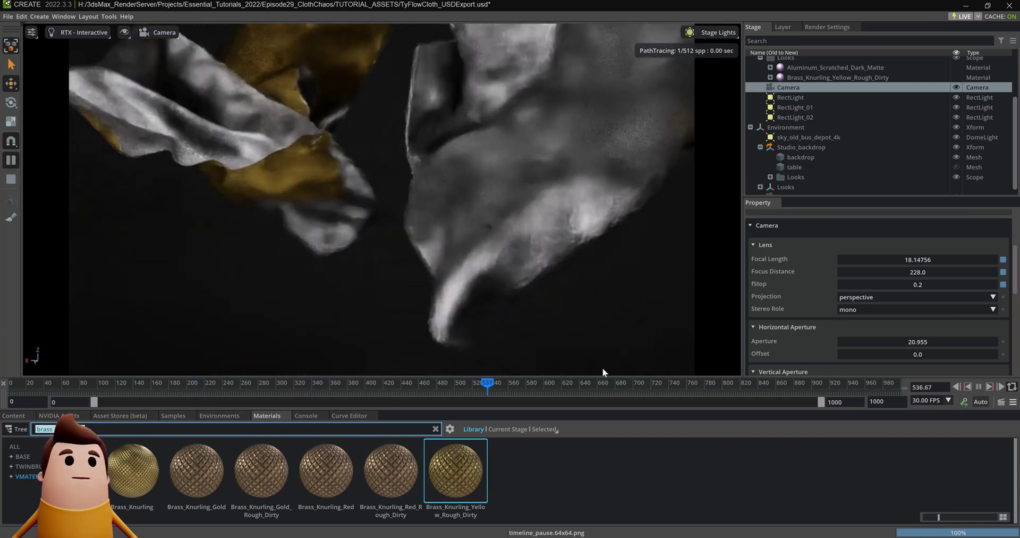
key("space")
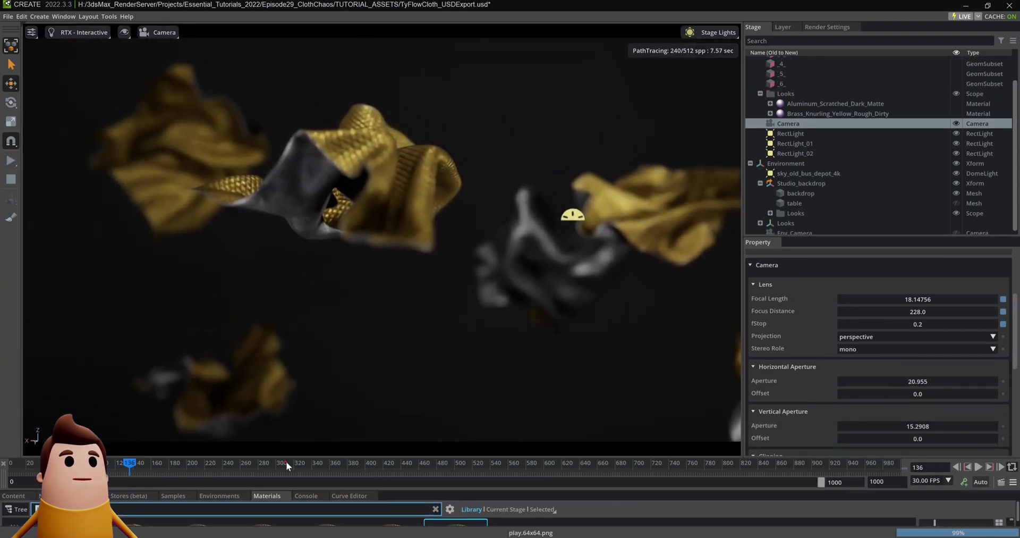
Go to frame 364 and set the Camera's fStop to 0.5.
left_click(321, 462)
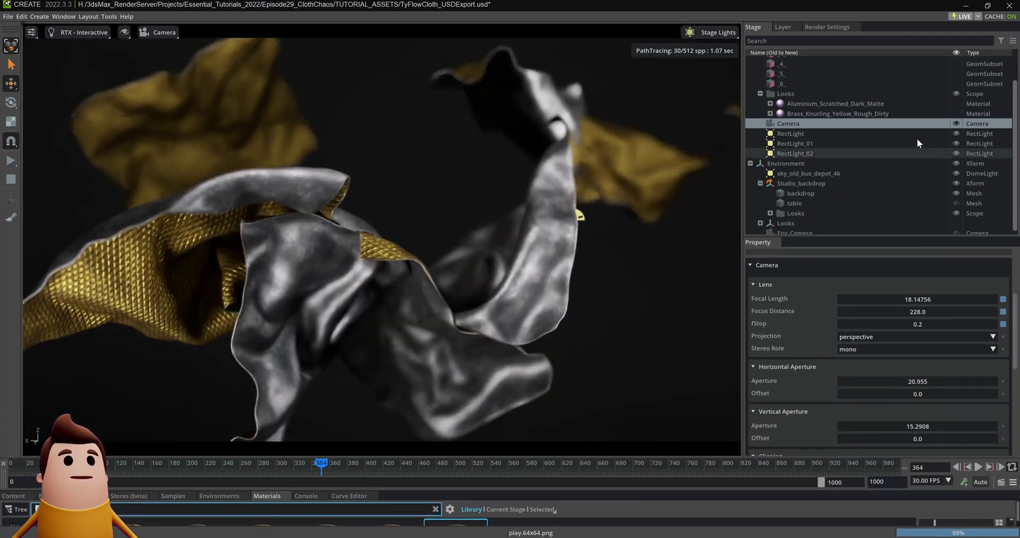
double_click(932, 323)
type("0.5")
key("Return")
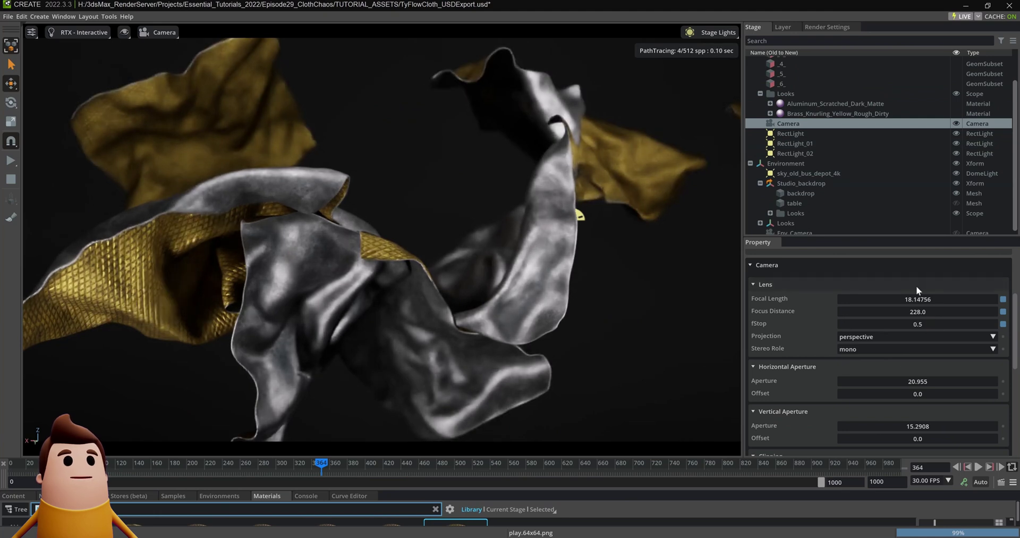
Try the Chromatic Aberration effect in the post-processing render settings.
left_click(827, 27)
left_click(941, 62)
left_click(776, 159)
scroll(776, 160, "down", 1)
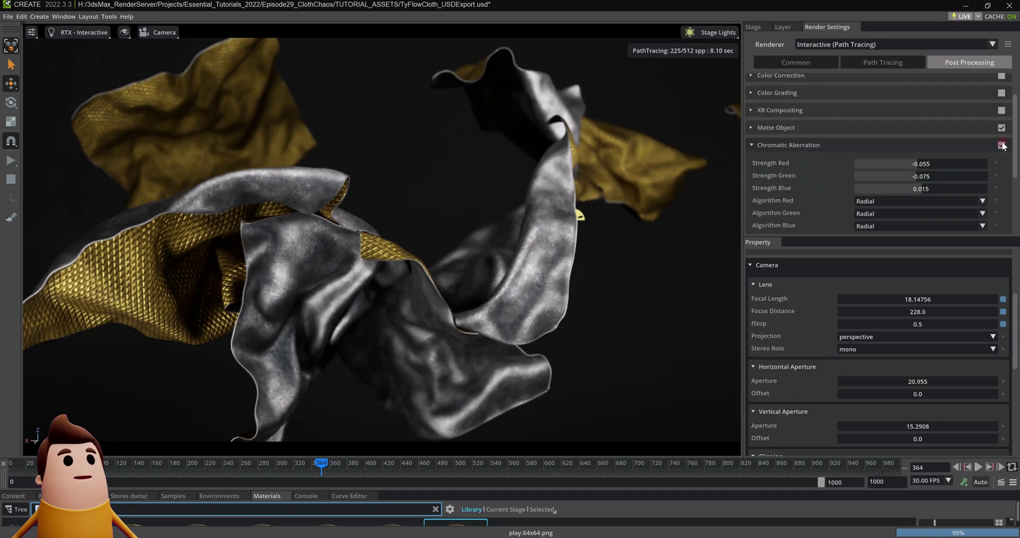
left_click(1001, 145)
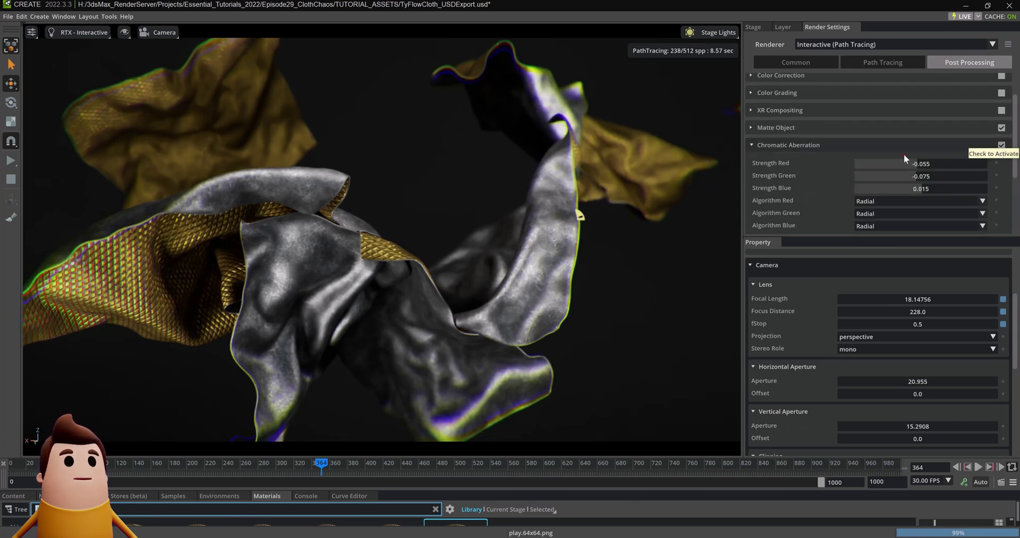
left_click(919, 149)
scroll(903, 165, "down", 1)
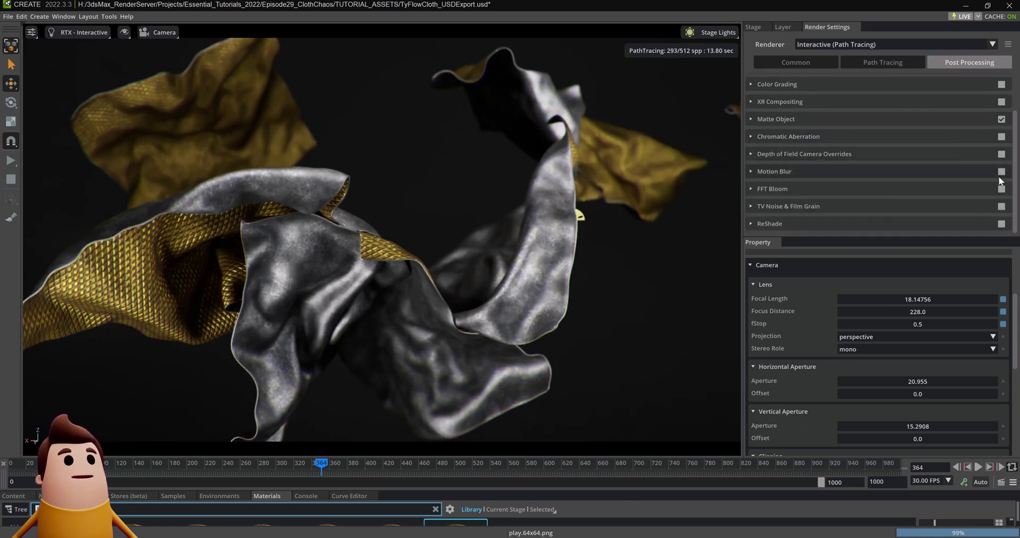
Enable Motion Blur and FFT Bloom, with the bloom scale set to 0.05.
left_click(998, 175)
left_click(911, 171)
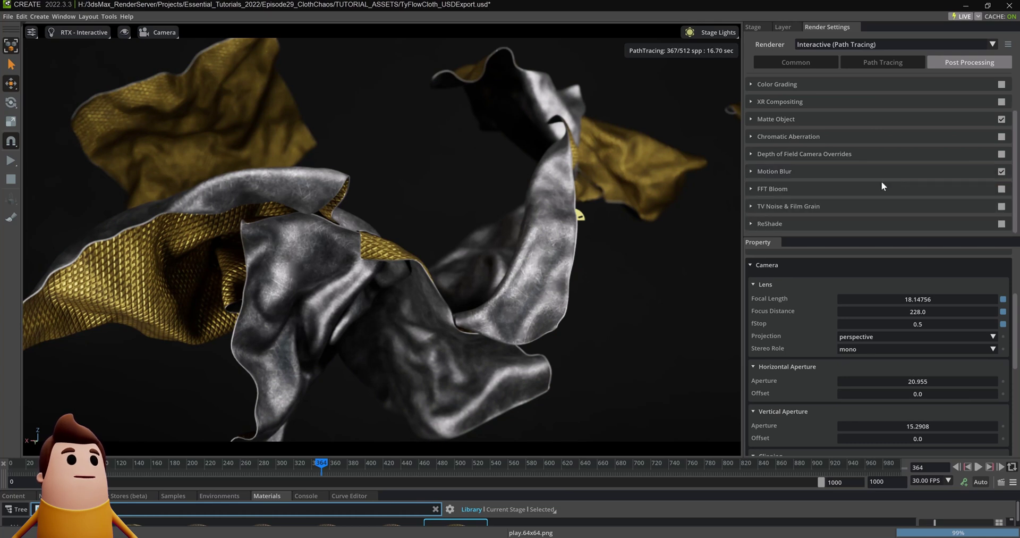
left_click(1001, 189)
double_click(950, 207)
type("0.05")
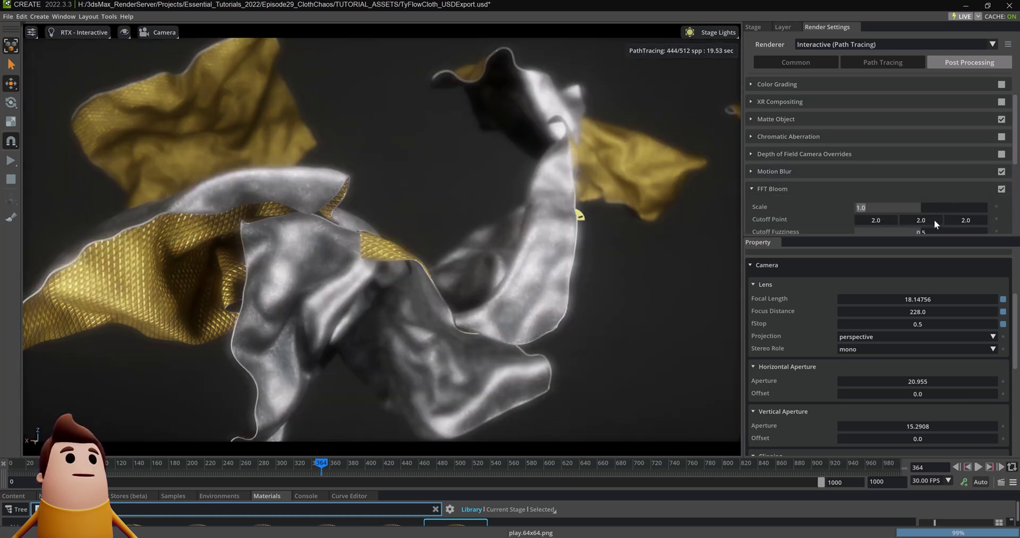
key("Return")
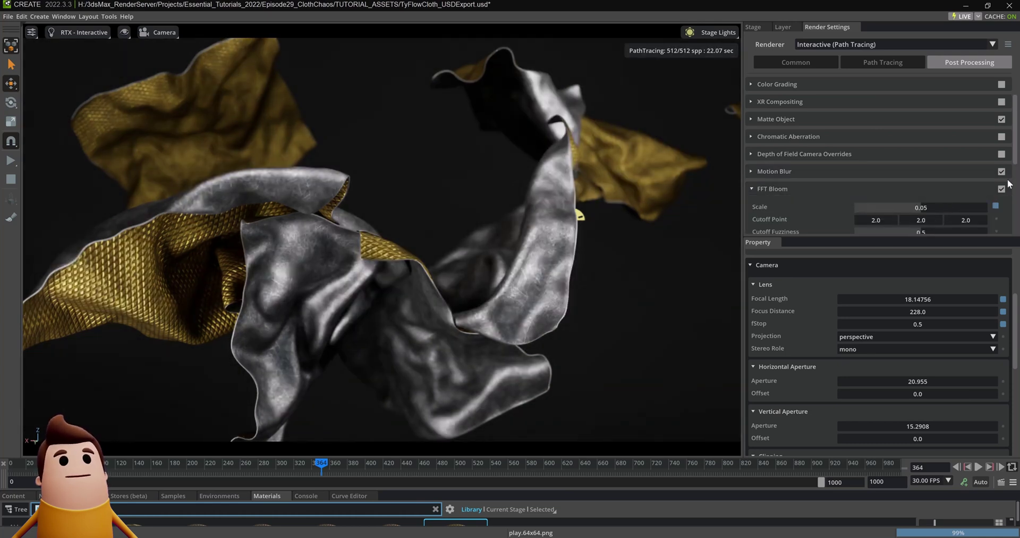
left_click(913, 188)
Enable Global Volumetric Effects in the common render settings, comparing the image with and without it.
left_click(877, 62)
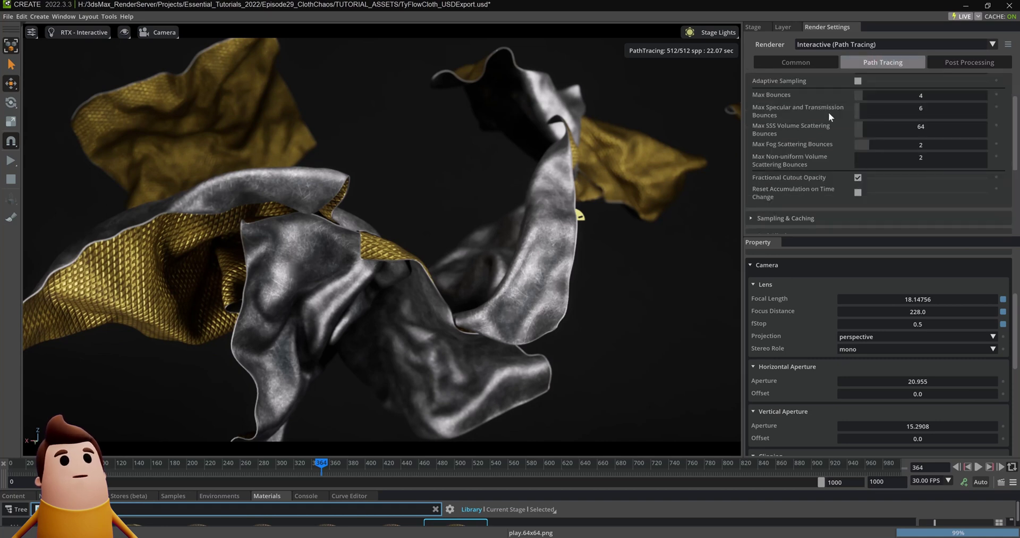
left_click(796, 61)
left_click(1001, 151)
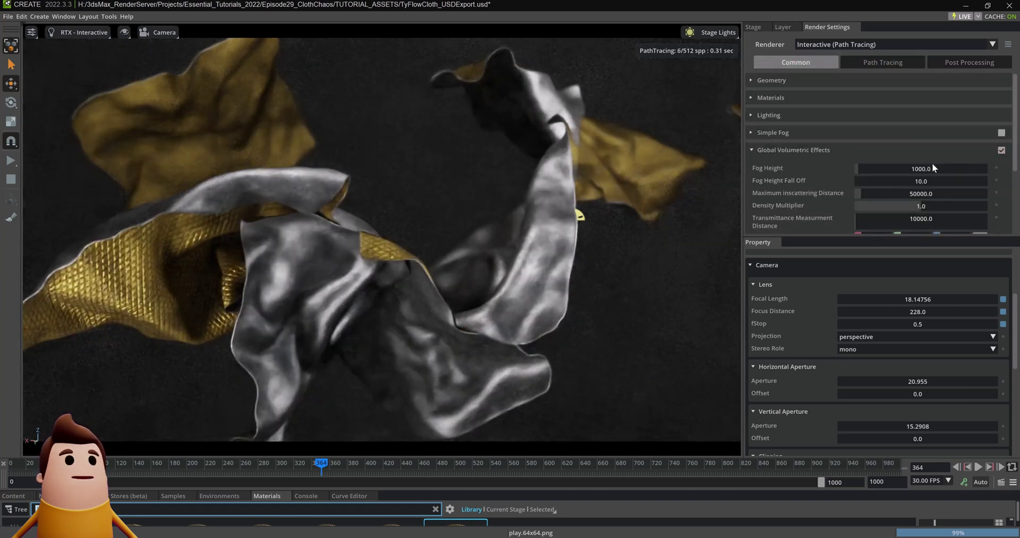
left_click(1002, 150)
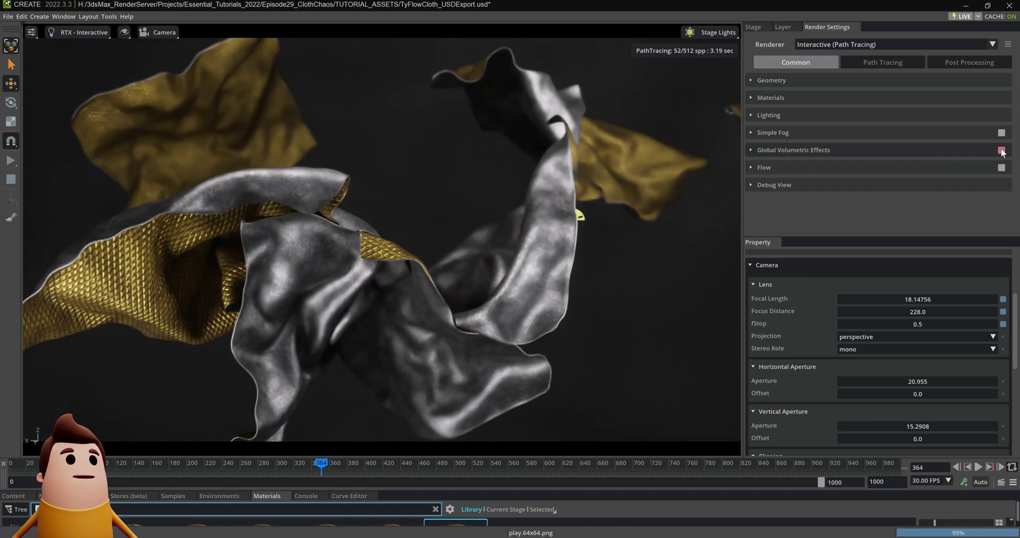
left_click(1001, 150)
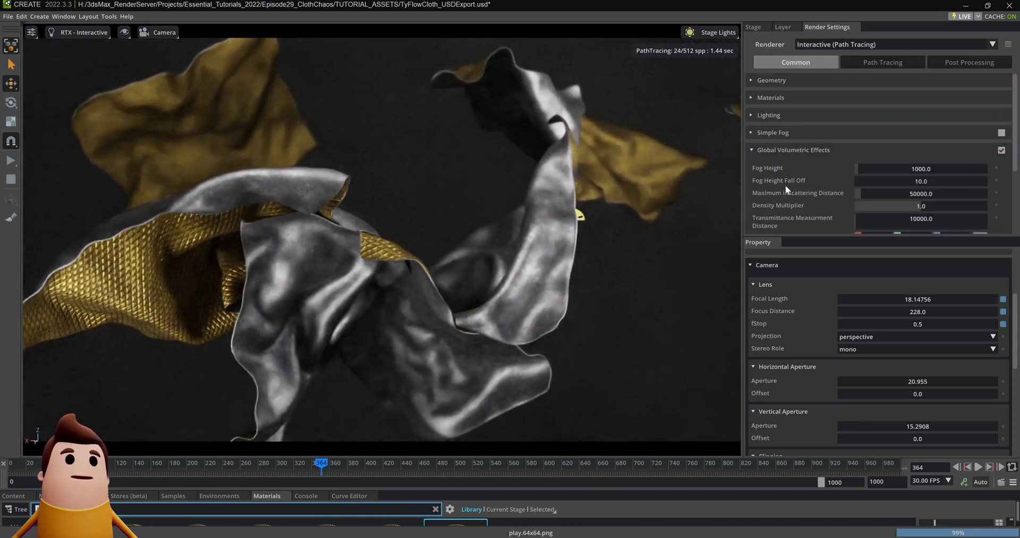
Set the density multiplier of the Global Volumetric Effects to 0.68 and turn on Apply Density Noise.
scroll(850, 175, "down", 2)
scroll(913, 161, "down", 2)
left_click_drag(907, 131, 900, 131)
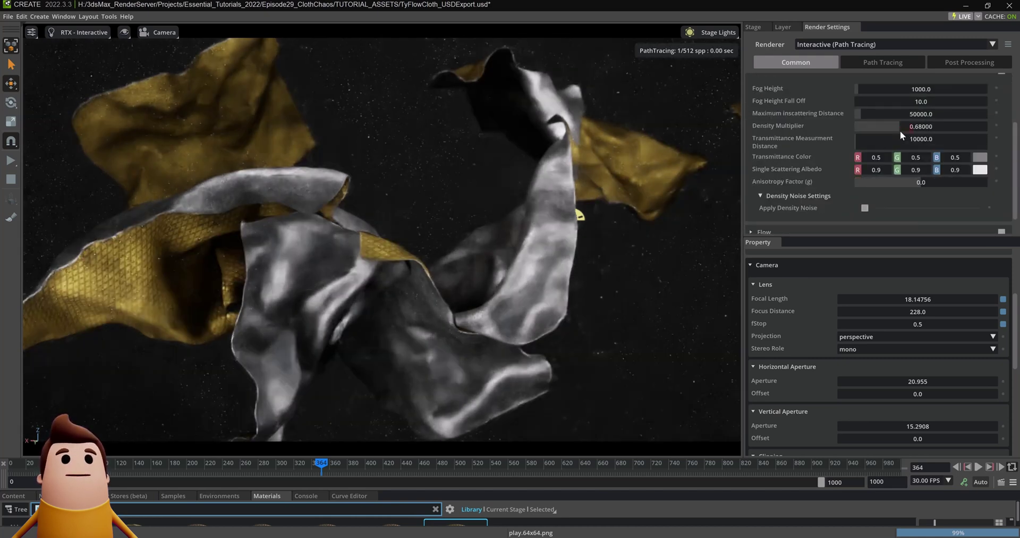
scroll(803, 193, "down", 1)
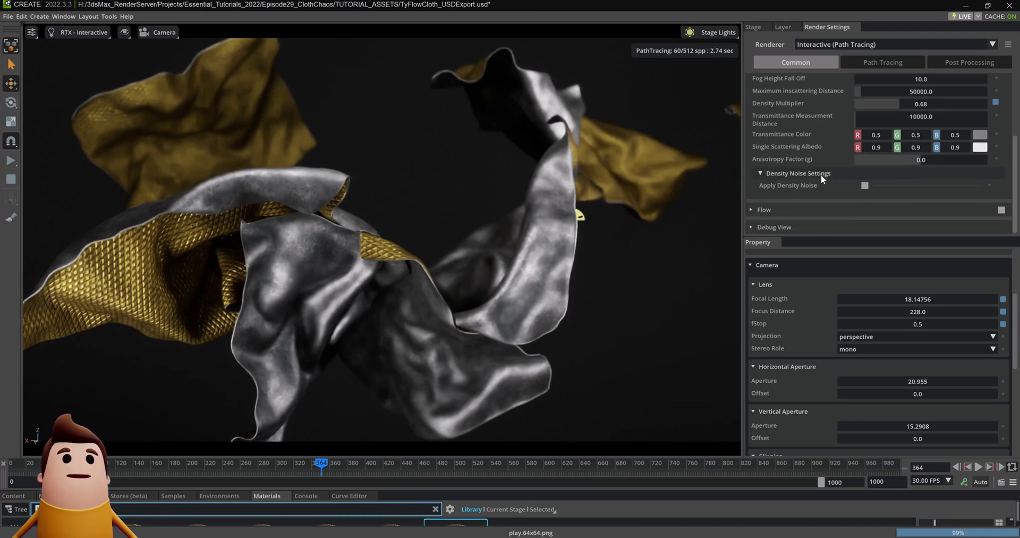
left_click(864, 185)
scroll(815, 170, "up", 4)
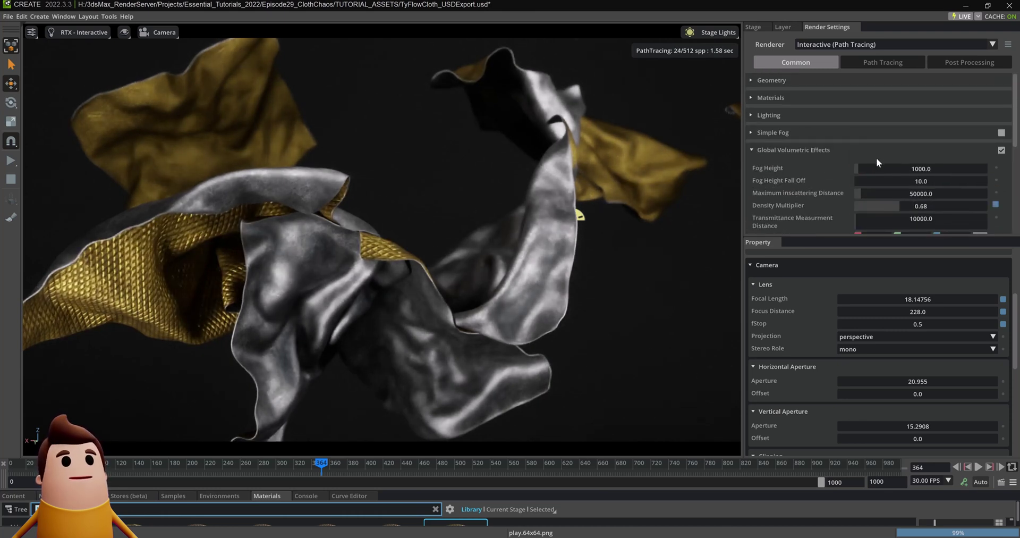
Widen the viewport and toggle the visibility of the rectangular lights in the stage to compare their contributions.
left_click_drag(744, 221, 807, 221)
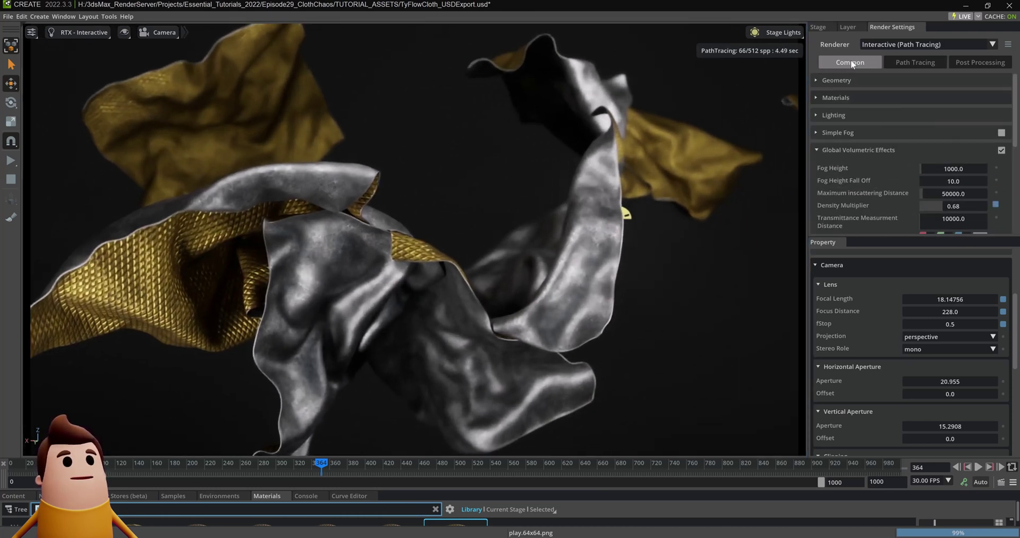
left_click(818, 27)
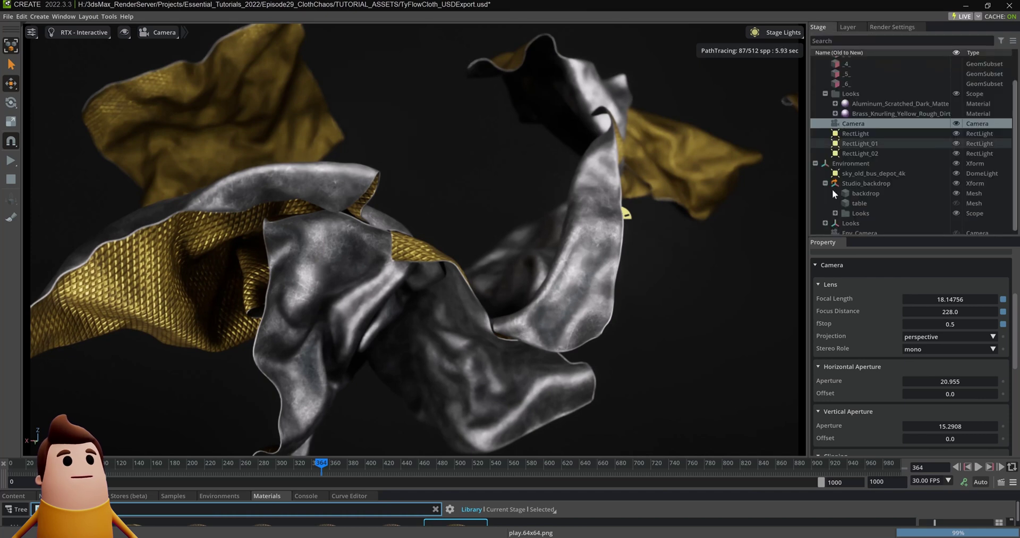
left_click(958, 153)
left_click(957, 153)
left_click(954, 144)
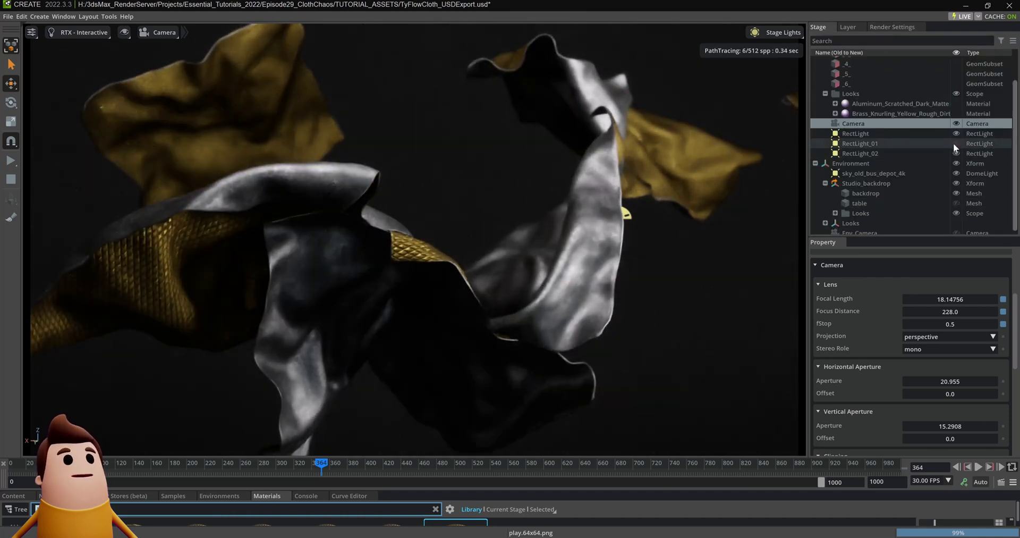
left_click(954, 130)
left_click(954, 130)
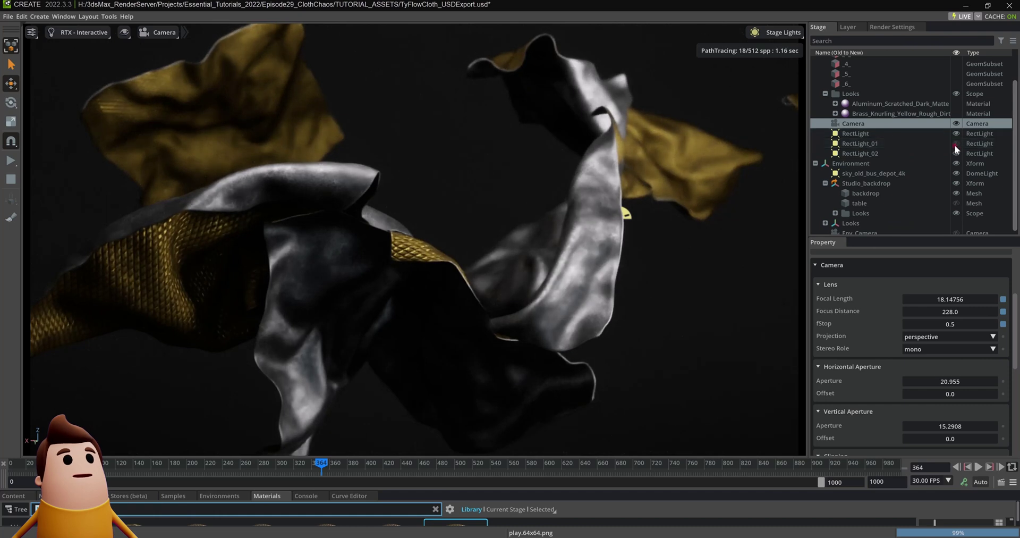
left_click(954, 145)
left_click(955, 145)
left_click(954, 145)
Set the intensity of RectLight_01 to 5000.
left_click(887, 144)
scroll(972, 407, "down", 1)
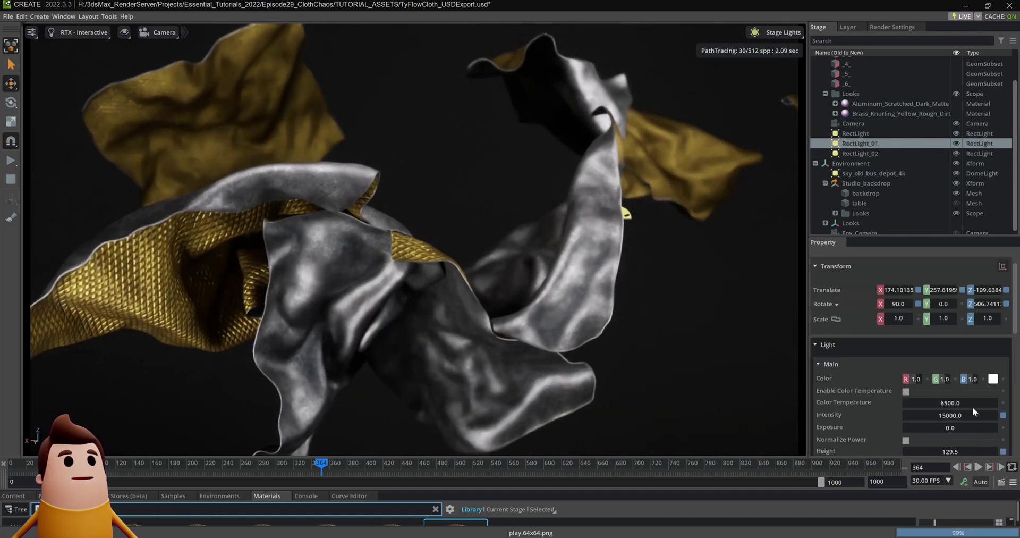
type("5000")
key("Return")
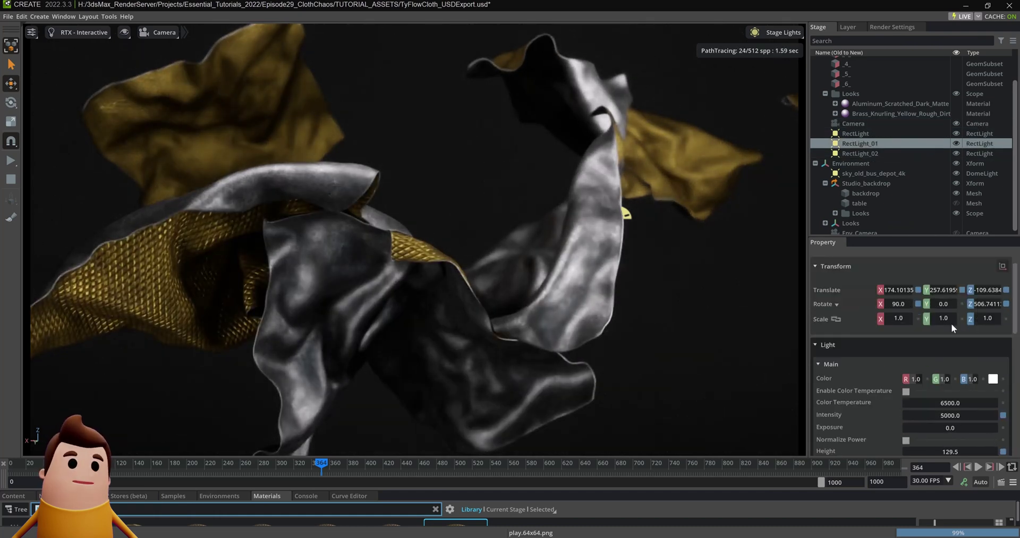
Tint the colour of RectLight to a muted blue.
left_click(912, 134)
left_click(992, 419)
left_click(984, 336)
left_click_drag(927, 313, 898, 309)
left_click(834, 356)
Toggle RectLight_02 and RectLight_01 off and on to identify which areas of the cloth each one lights.
left_click(897, 152)
left_click(957, 153)
left_click(957, 153)
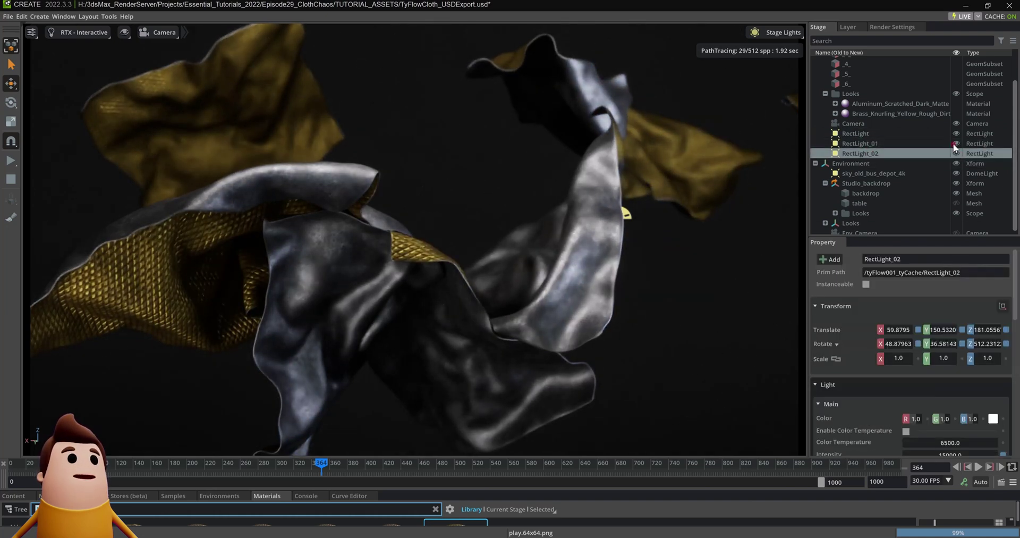
left_click(956, 143)
left_click(956, 144)
Tint the colour of RectLight_01 to a dark red.
left_click(933, 144)
left_click(992, 418)
left_click_drag(922, 304, 900, 337)
left_click(843, 366)
Play the animation to review the tinted lighting, and scrub the timeline back to frame 369.
key("space")
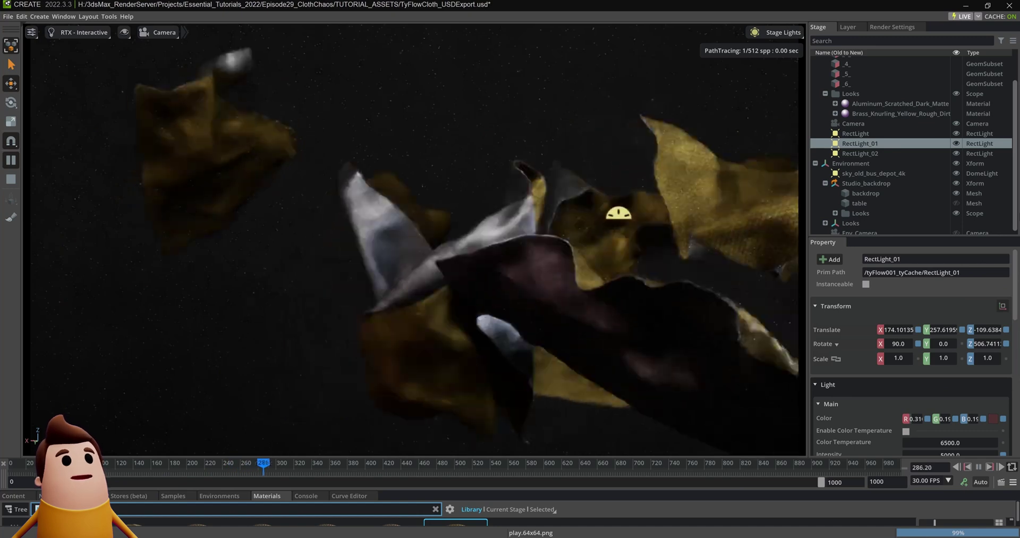
key("space")
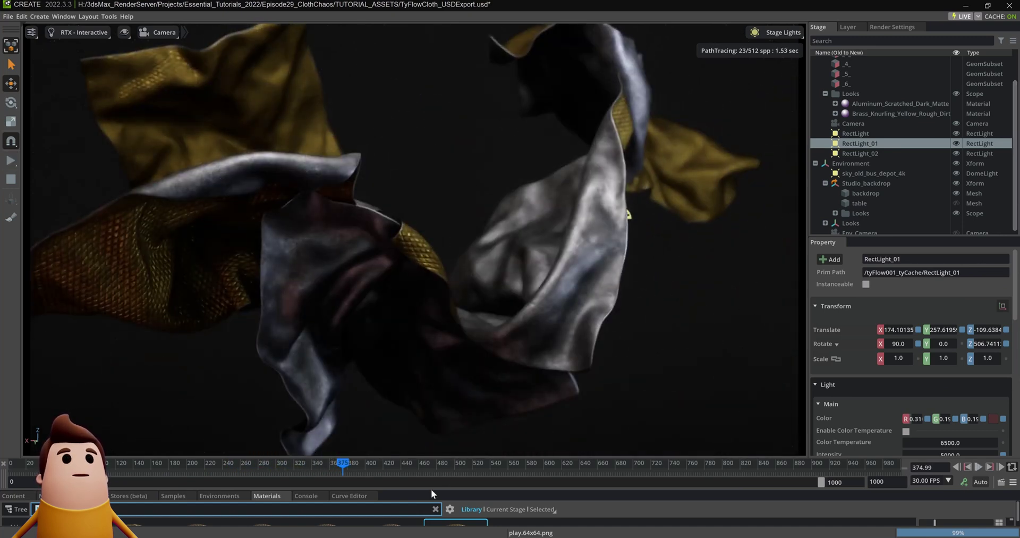
key("space")
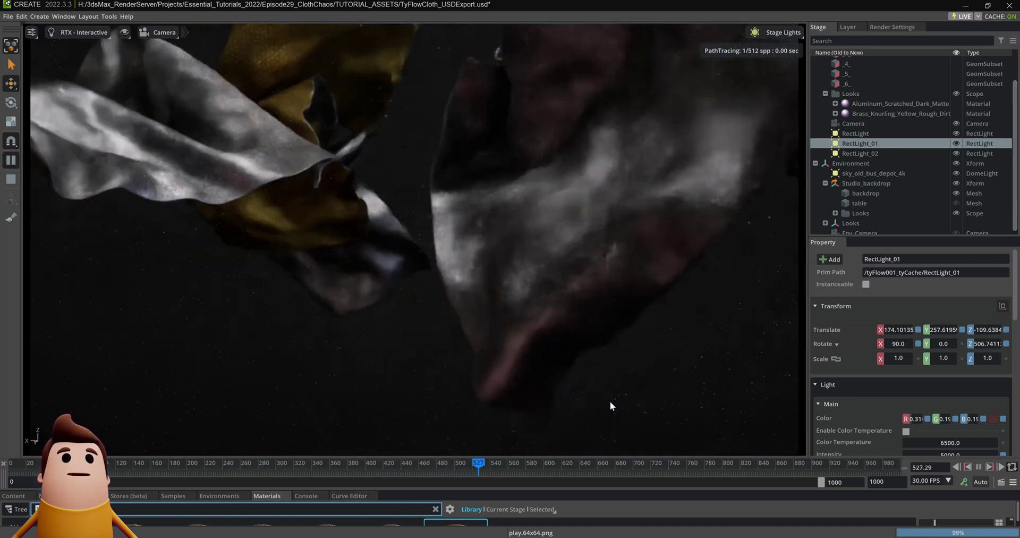
key("space")
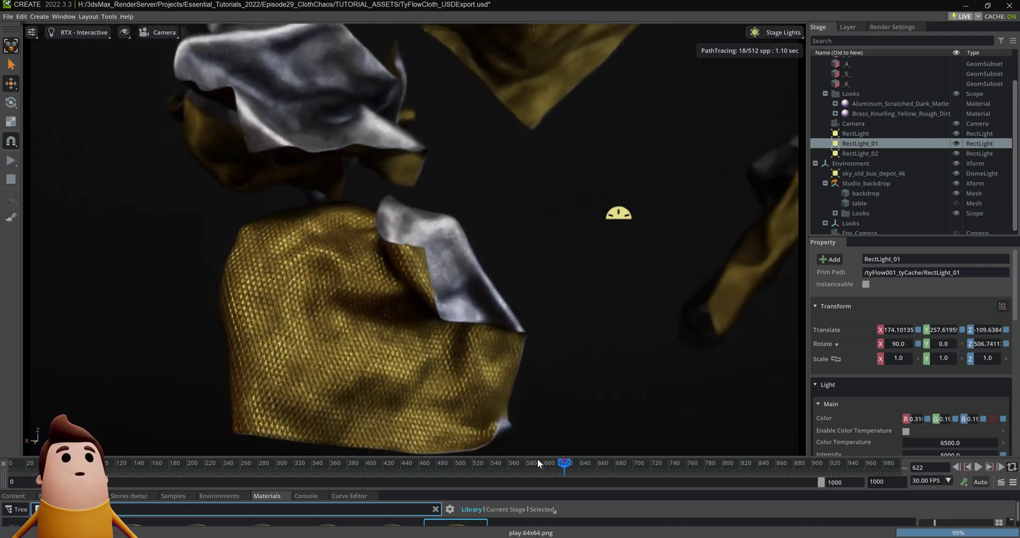
left_click(532, 460)
mouse_move(700, 462)
left_mouse_down()
mouse_move(915, 450)
mouse_move(441, 429)
mouse_move(140, 472)
mouse_move(333, 462)
left_mouse_up()
Switch to the Perspective view and move RectLight farther away from the cloth, to about -153 on X.
left_click(165, 33)
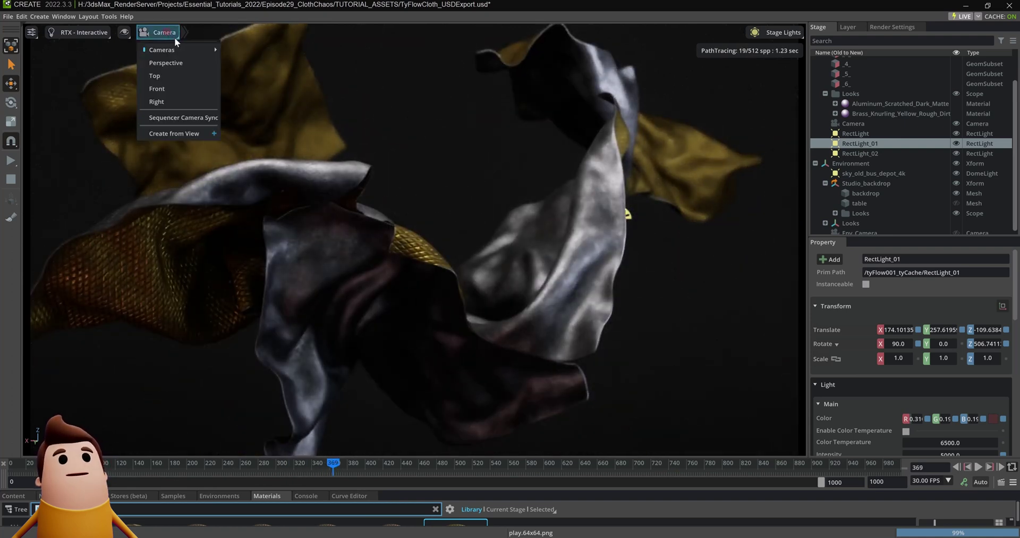
left_click(173, 64)
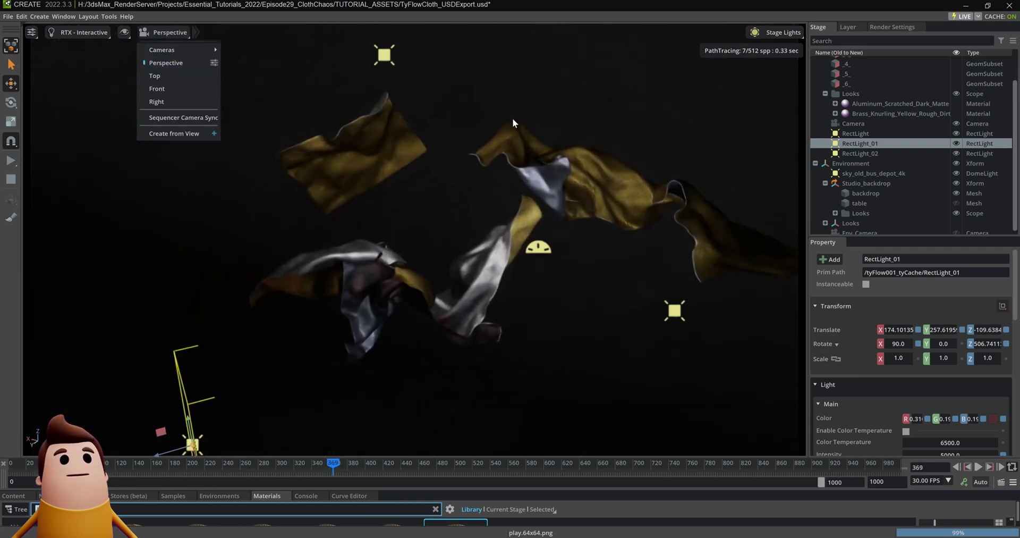
left_click(874, 133)
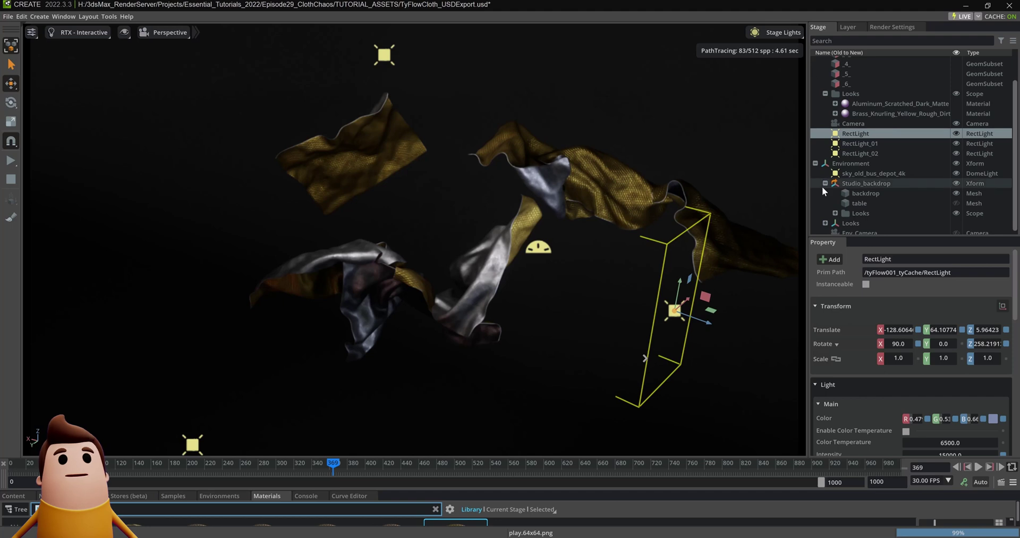
mouse_move(702, 325)
left_mouse_down()
mouse_move(783, 355)
mouse_move(738, 338)
left_mouse_up()
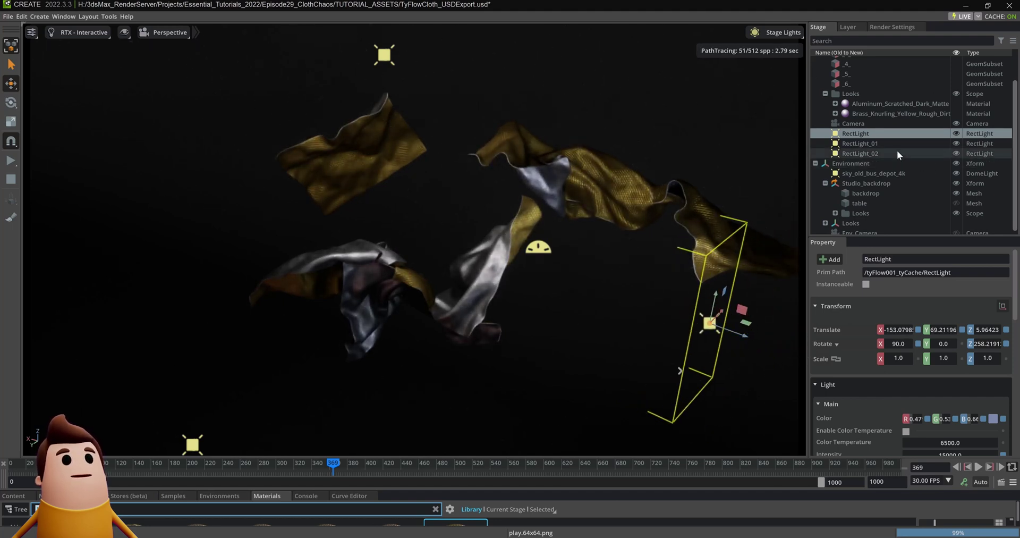
Create an Xform, parent RectLight, RectLight_01 and RectLight_02 under it, and select it.
left_click(33, 17)
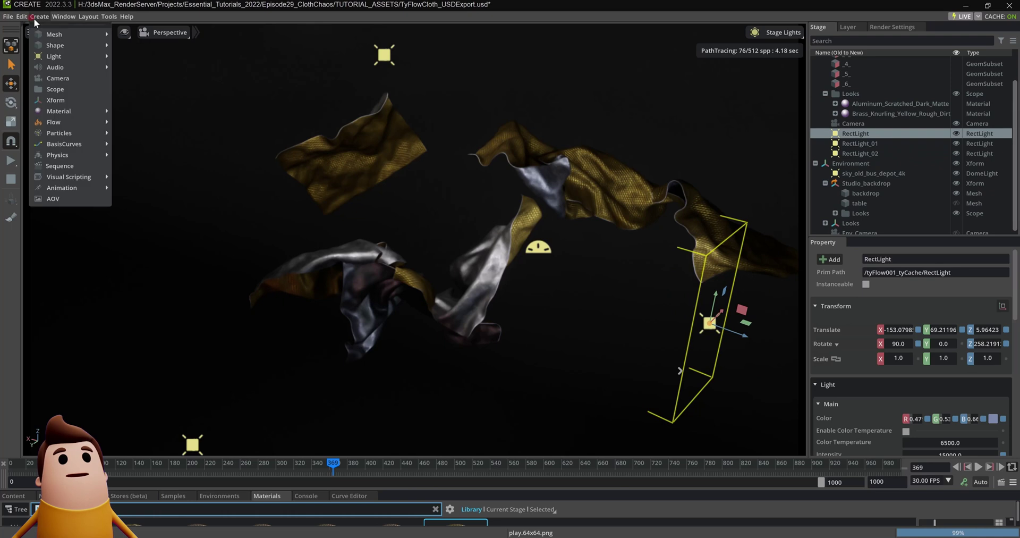
left_click(64, 97)
left_click(871, 134)
left_click(865, 154, "shift")
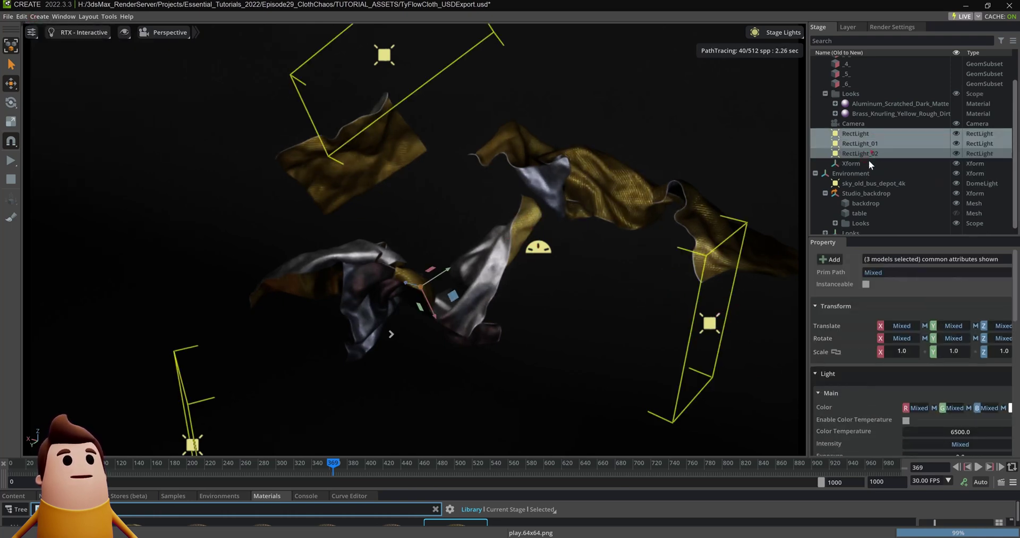
left_click_drag(867, 160, 865, 162)
left_click(856, 136)
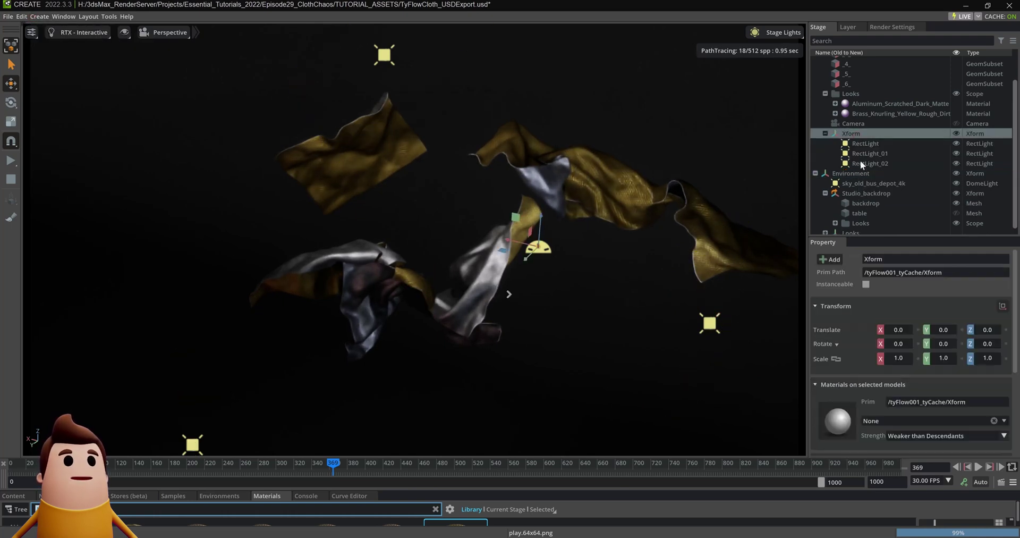
Try rotating the Xform about 124 degrees around Y to test the lights' sweep, and undo the rotation.
left_click_drag(562, 237, 3, 2)
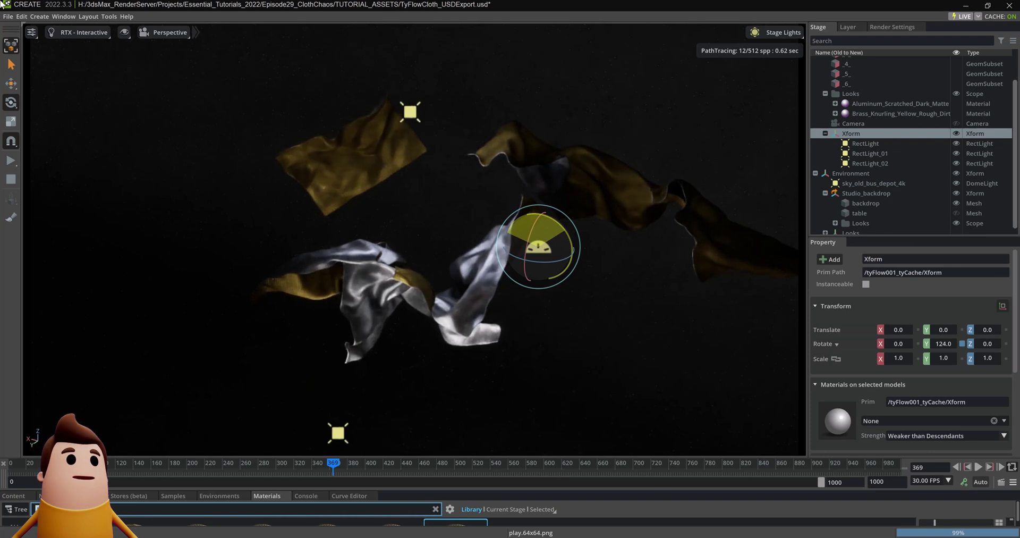
key("ctrl+z")
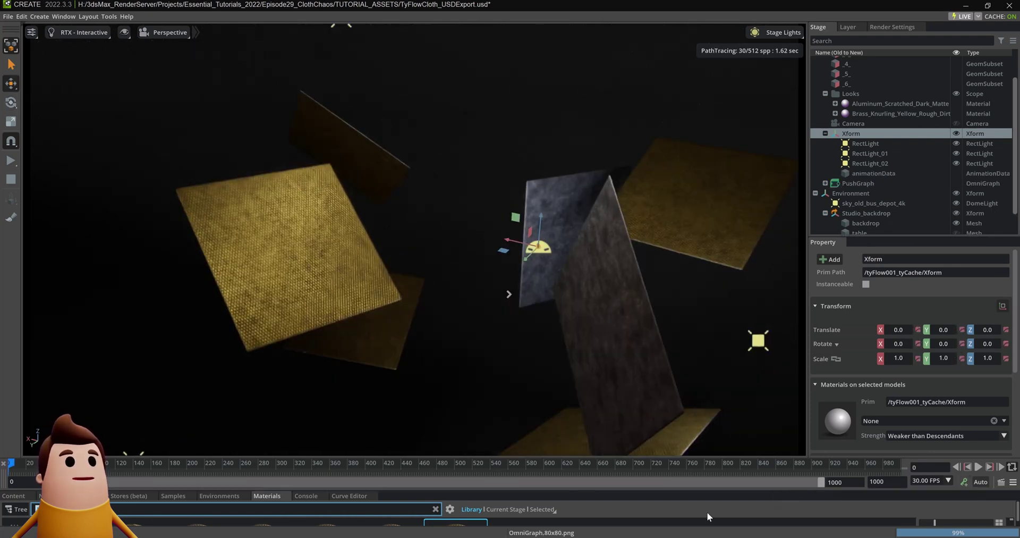
At frame 1000, set the Xform's Y rotation to 720 and set a key on Rotate.
left_click(898, 462)
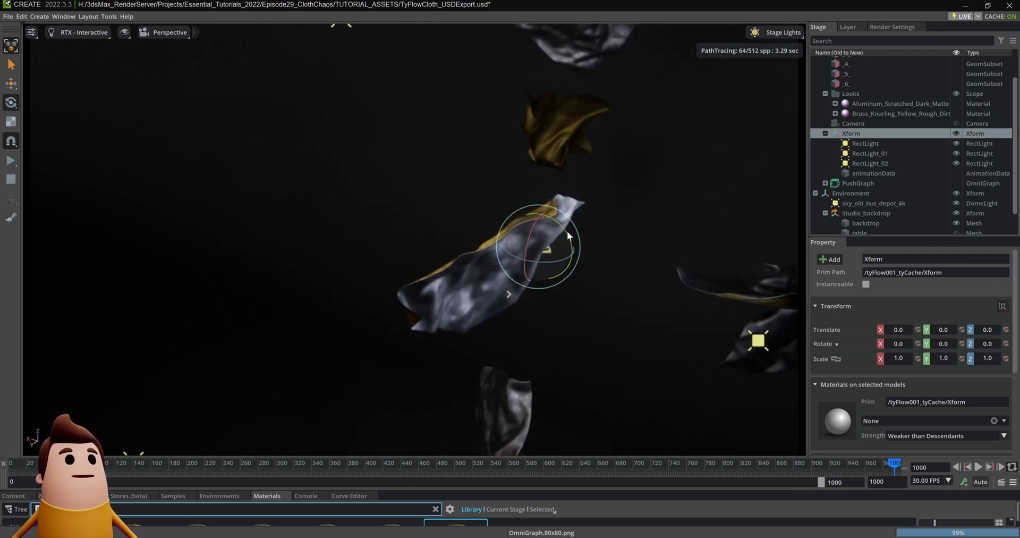
left_click_drag(566, 230, 504, 247)
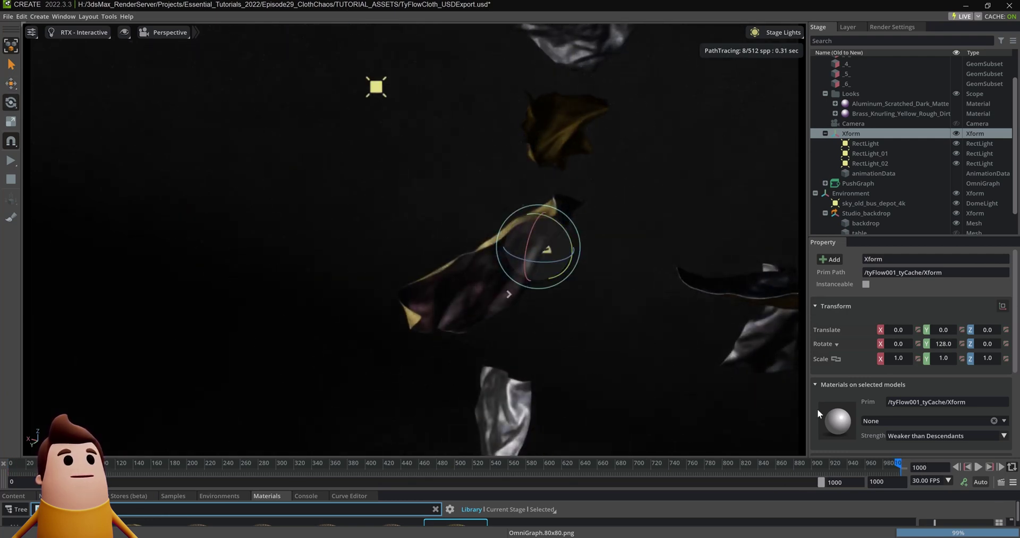
left_click(947, 343)
type("720")
key("Return")
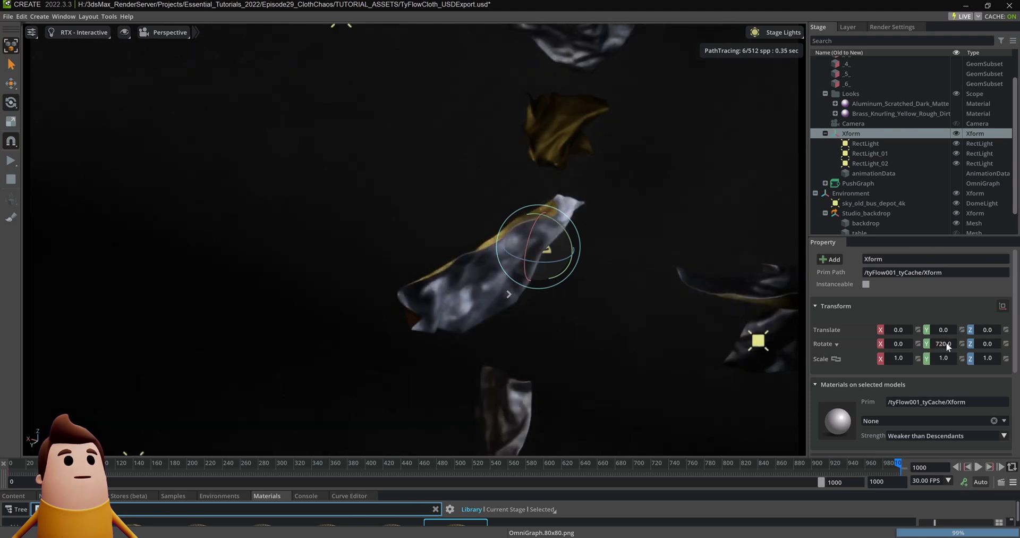
right_click(825, 345)
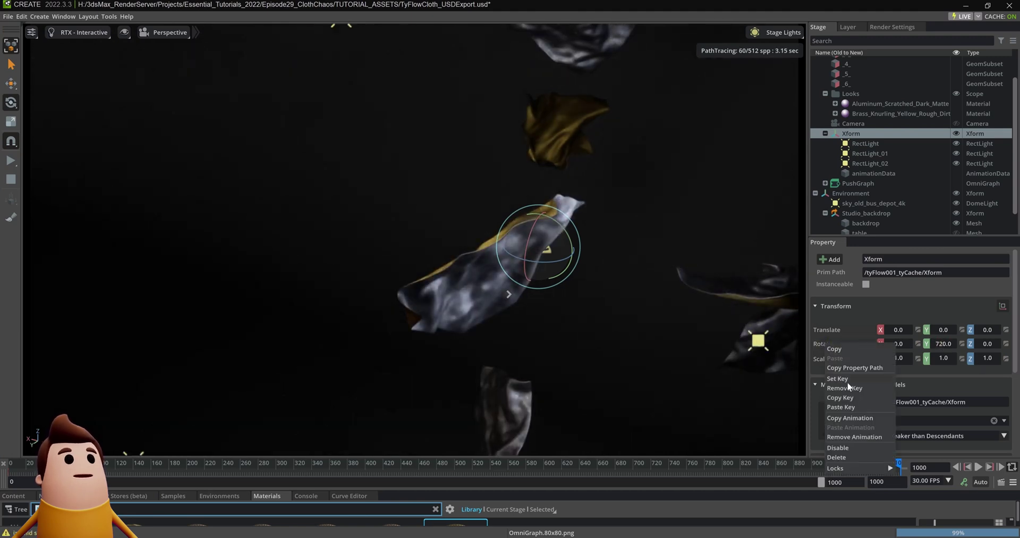
left_click(845, 379)
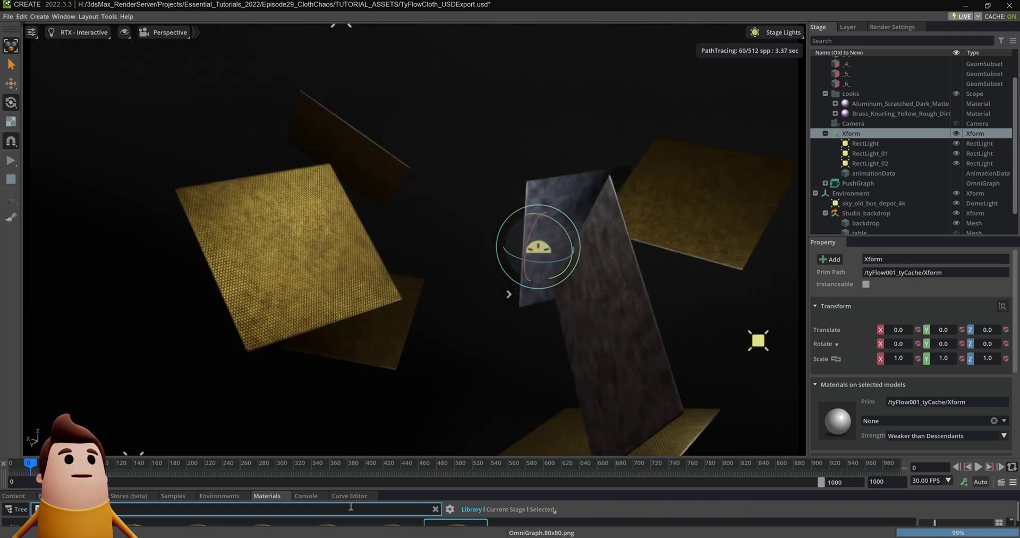
Open the Curve Editor for the Xform with a taller area below the viewport, closing and reopening it once.
left_click(354, 495)
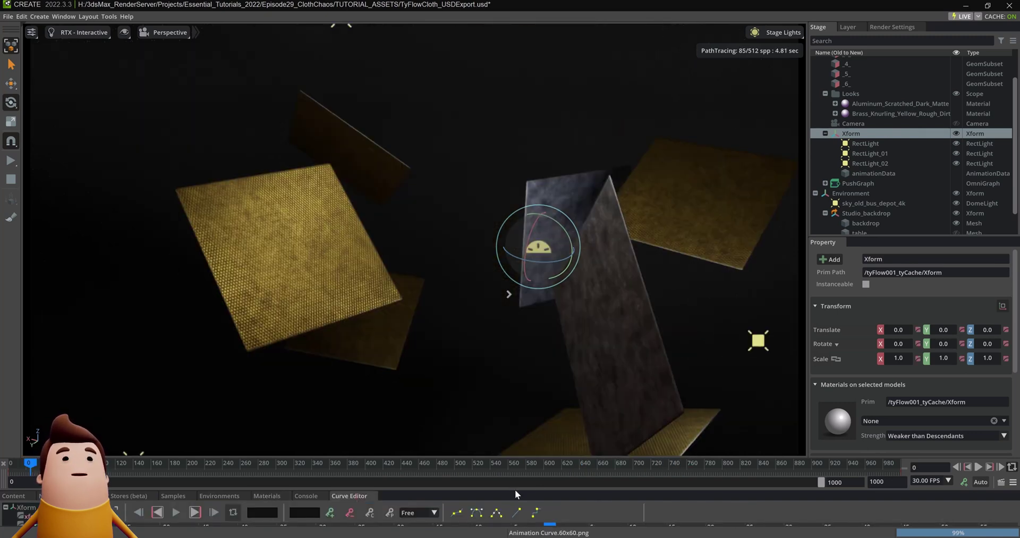
left_click_drag(514, 489, 571, 328)
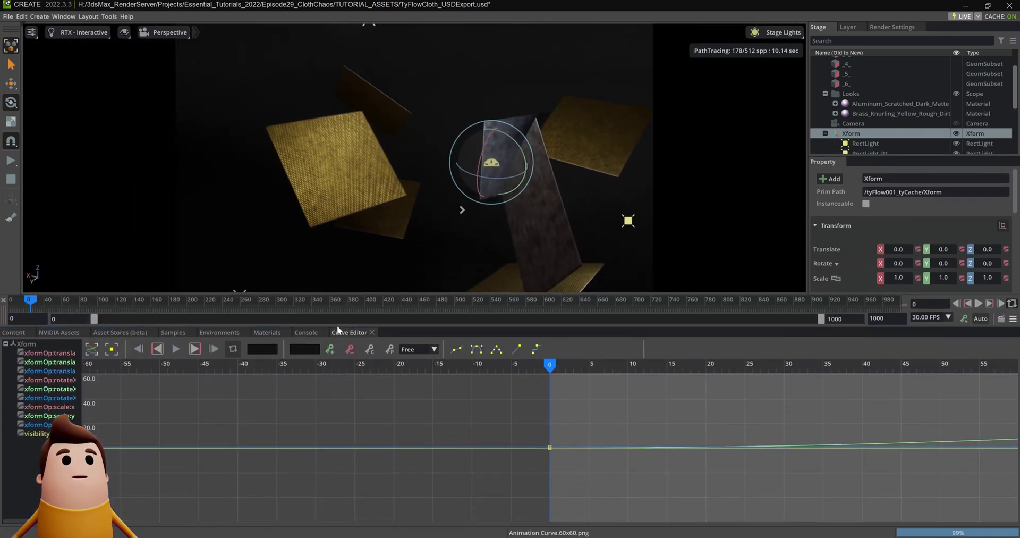
left_click(55, 16)
mouse_move(79, 28)
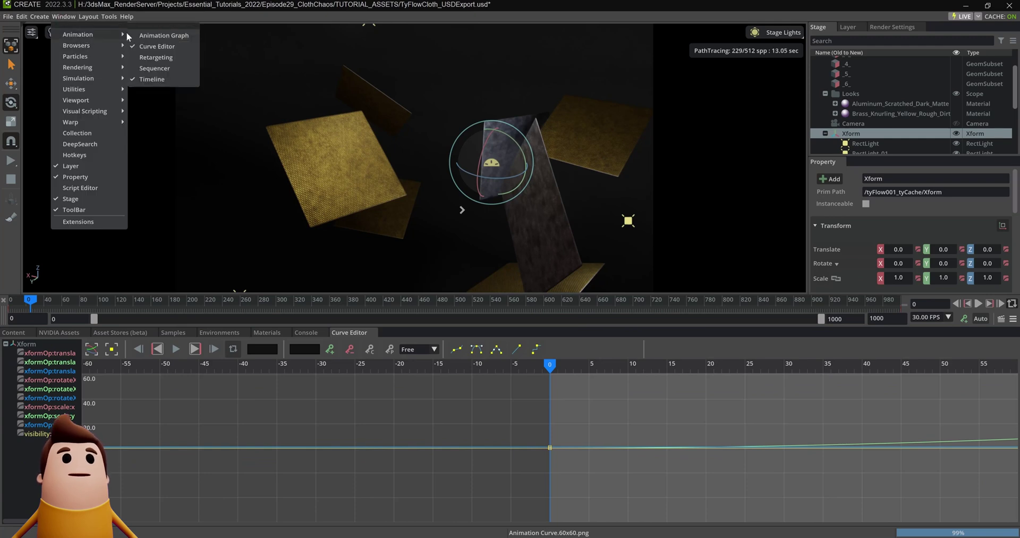
left_click(149, 51)
left_click(57, 16)
mouse_move(112, 35)
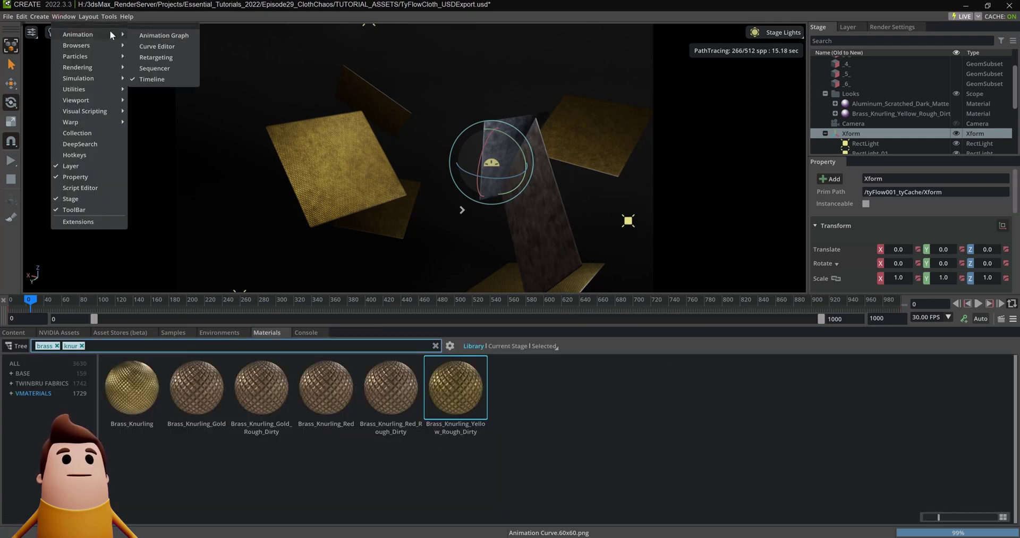
left_click(157, 47)
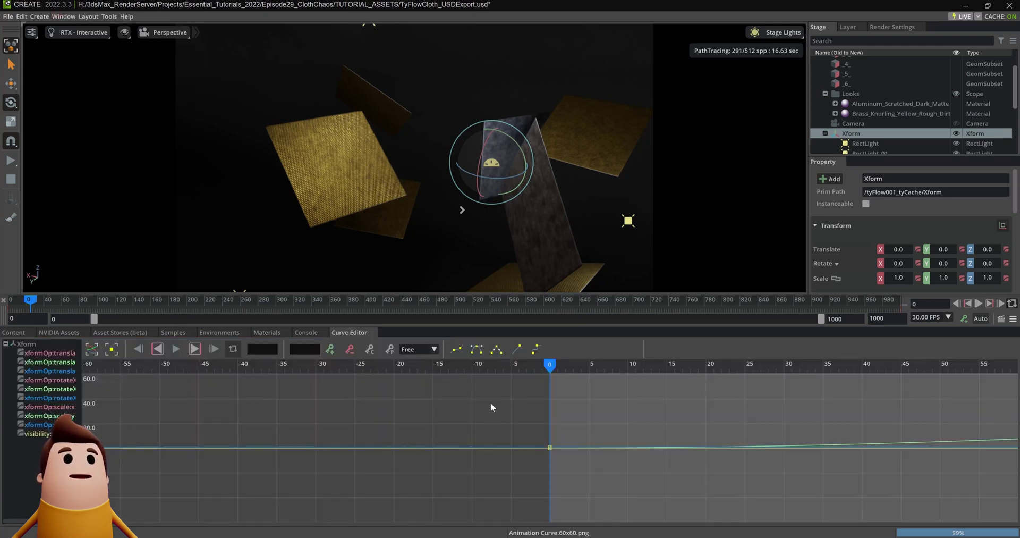
Select all of the Xform's transform curves, frame them, and give all their keys linear tangents.
left_click(34, 353)
left_click(53, 424, "shift")
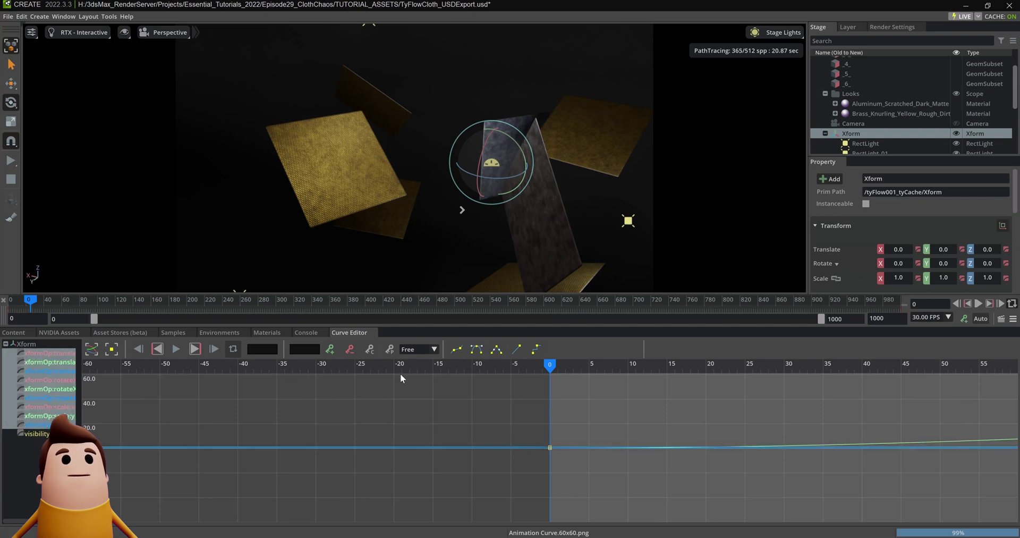
left_click(93, 351)
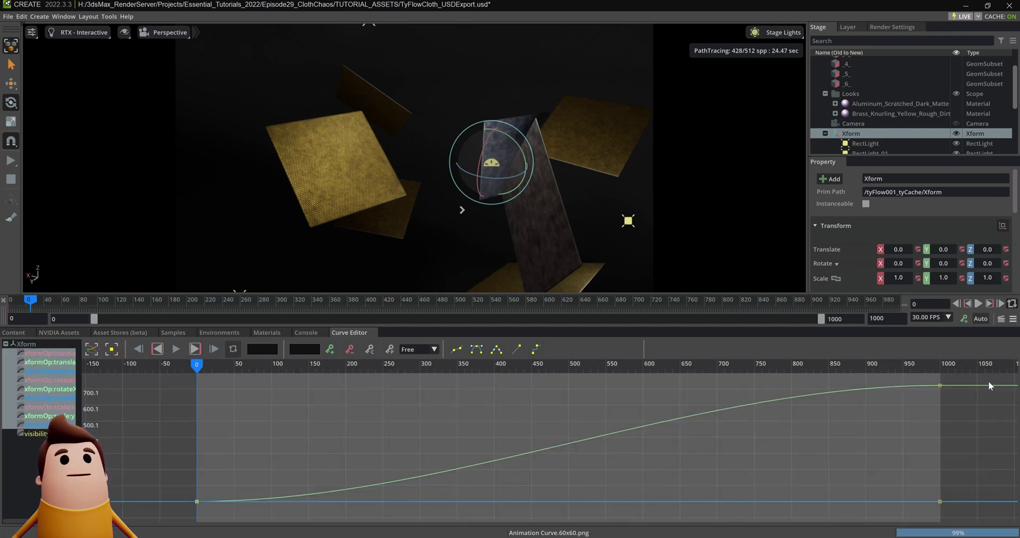
left_click_drag(990, 385, 113, 520)
left_click(517, 351)
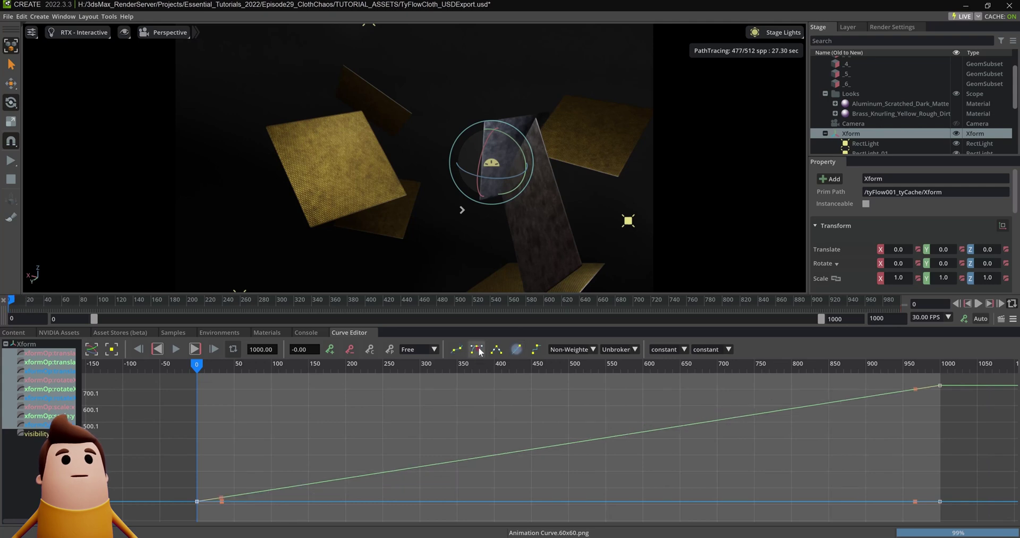
Review the full rotation curve, enlarge the viewport, and scrub the timeline to about frame 423 to check the light rotation.
scroll(697, 451, "down", 4)
middle_click_drag(704, 480, 628, 477)
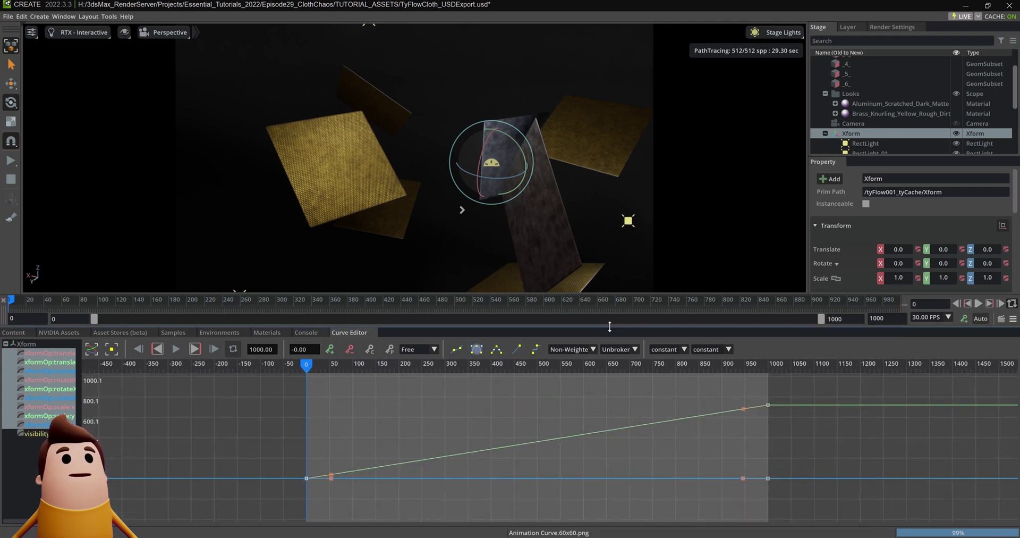
left_click_drag(609, 326, 609, 483)
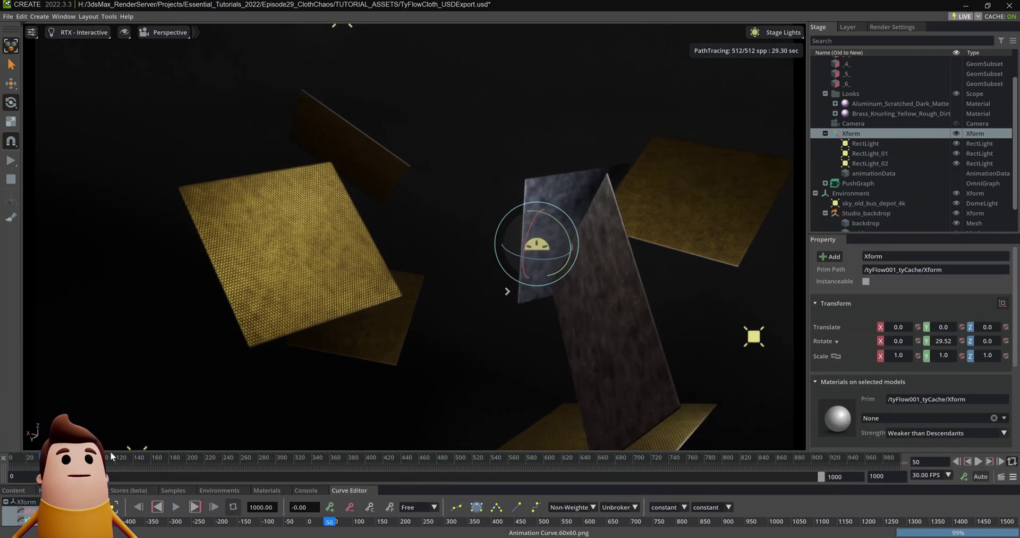
left_click_drag(112, 455, 417, 457)
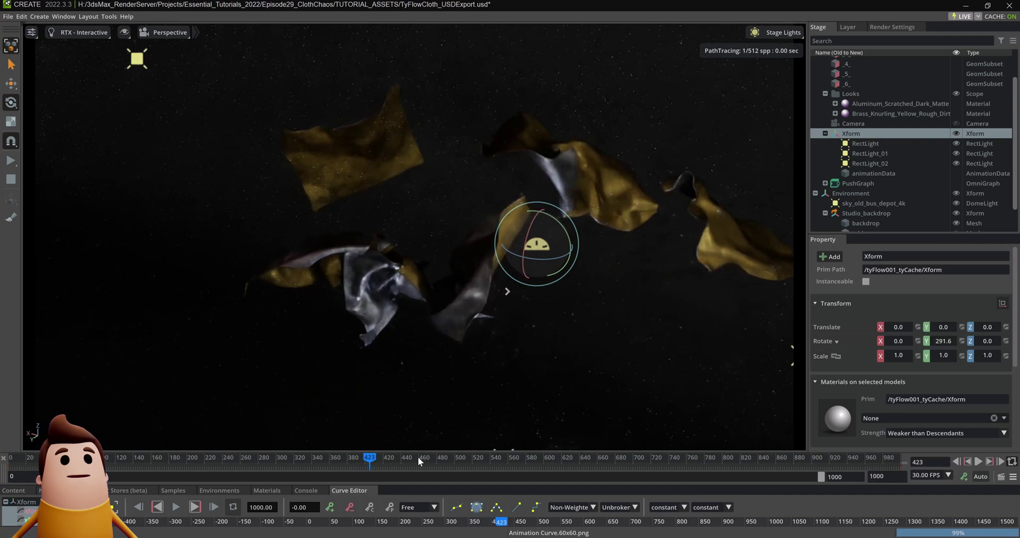
Look through the Camera, key its transform at frame 0, and reposition and key it closer to the cloth at frame 1000.
left_click(160, 32)
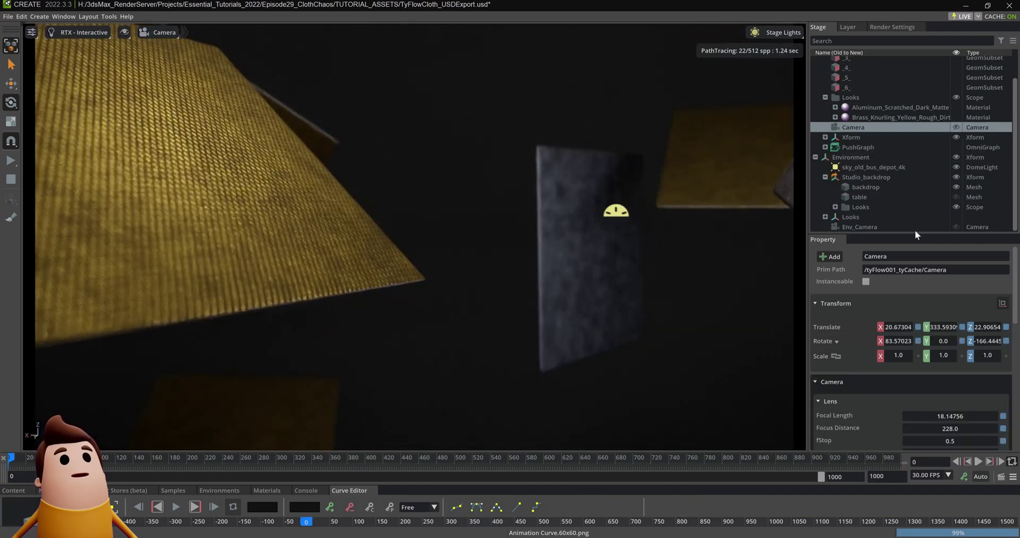
left_click(964, 475)
left_click_drag(845, 456, 947, 461)
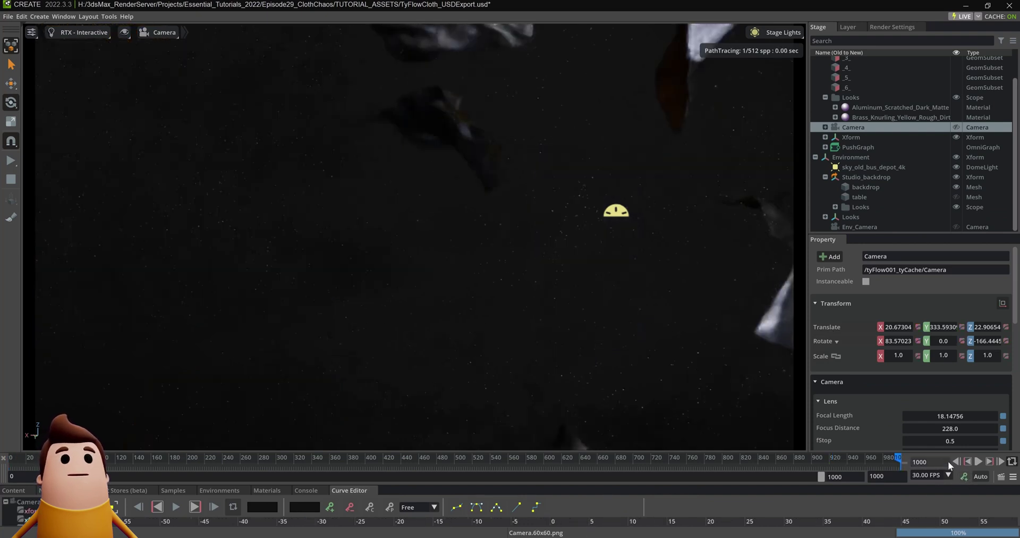
right_click_drag(721, 246, 667, 208)
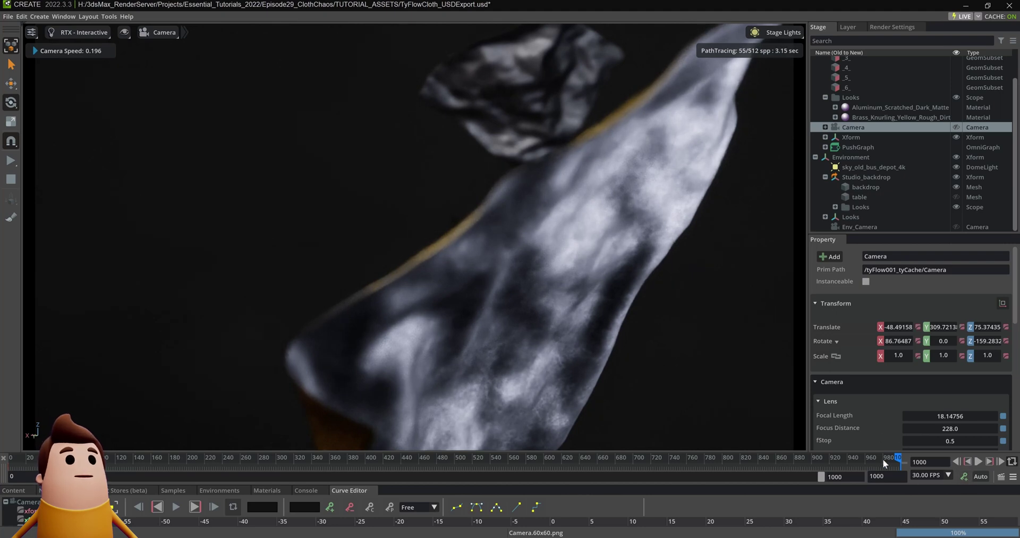
Return to frame 0 and play back the camera animation to preview its movement, stopping it after viewing.
left_click_drag(804, 448, 13, 448)
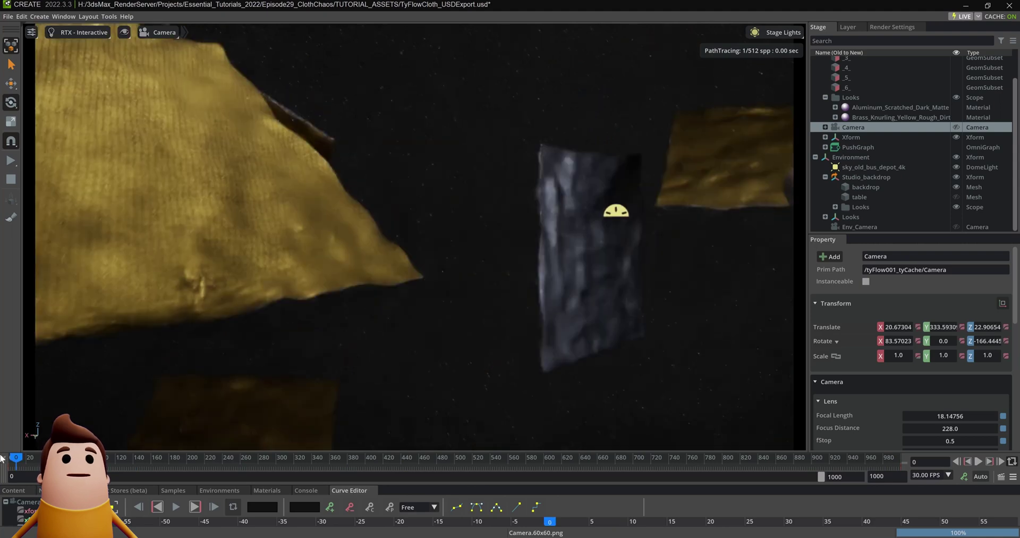
key("space")
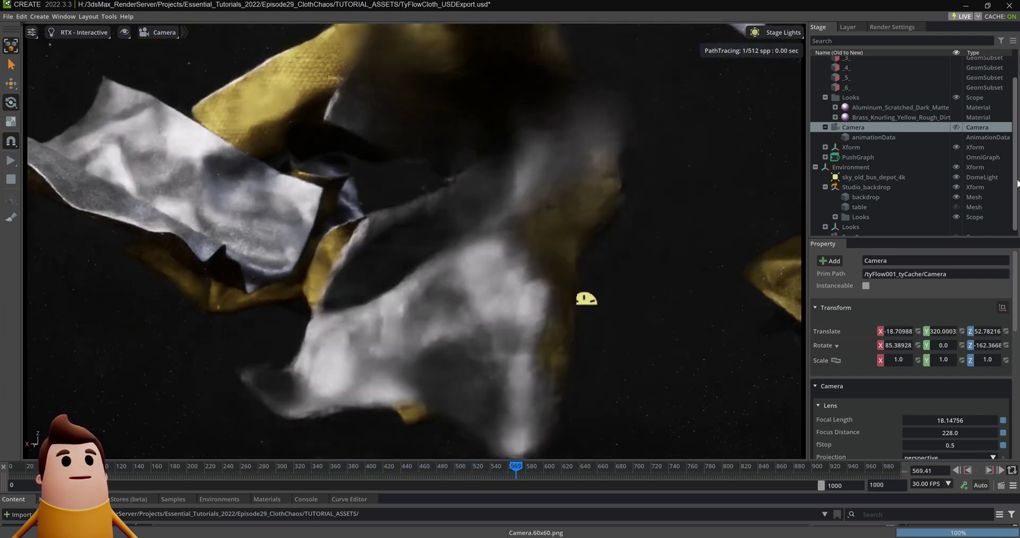
key("space")
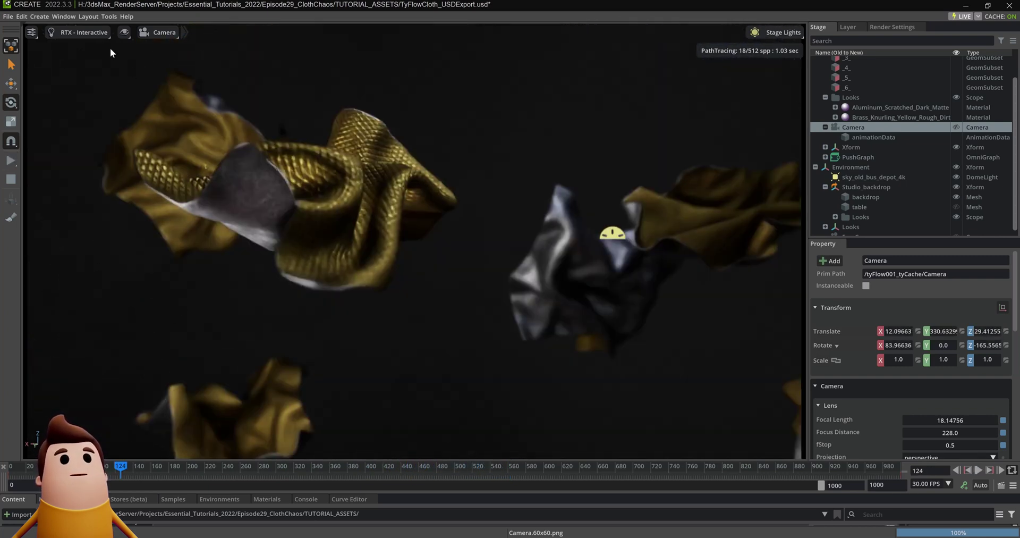
Open and expand Movie Capture, and choose the current /tyFlow001_tyCache/Camera as the capture camera.
left_click(64, 17)
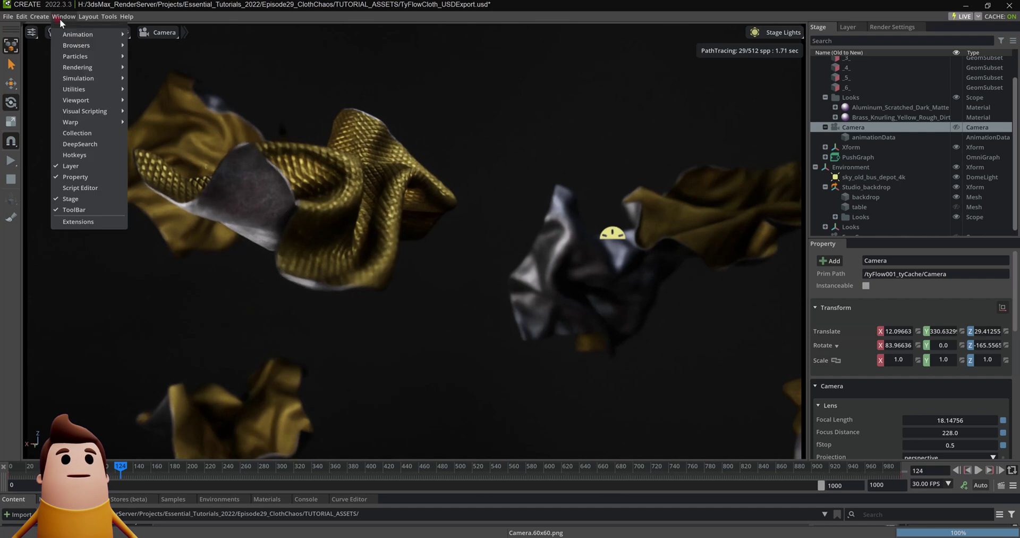
mouse_move(75, 34)
mouse_move(80, 67)
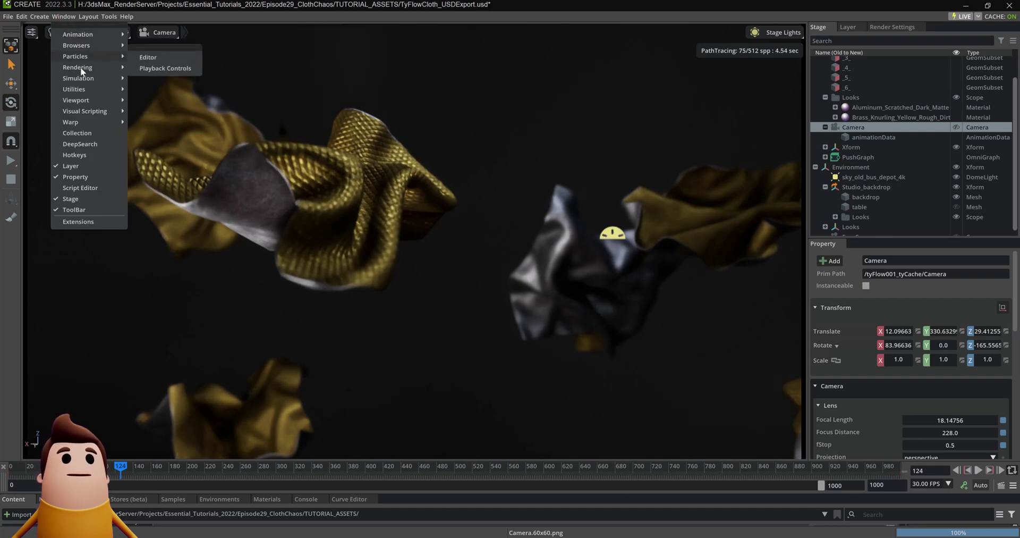
left_click(161, 74)
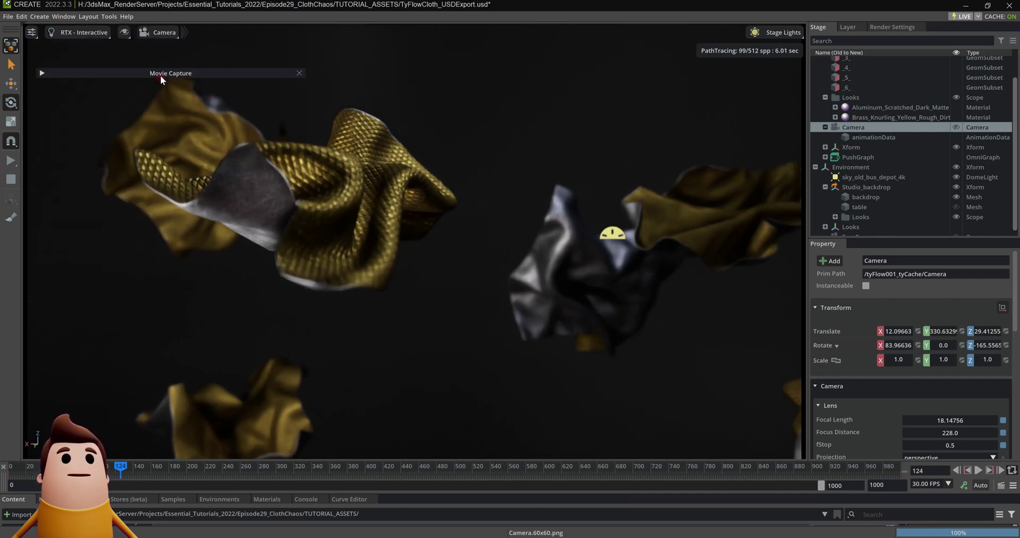
left_click(42, 72)
left_click(213, 110)
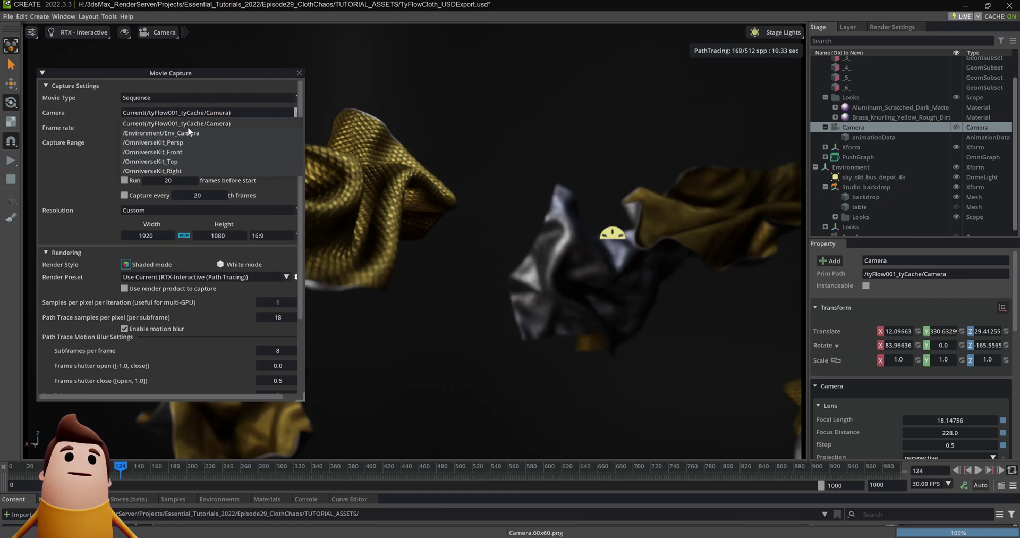
left_click(186, 124)
Keep the current path-tracing render preset, set Path Trace samples per pixel to 64, and name the output Tutorial_Final.
scroll(90, 138, "down", 1)
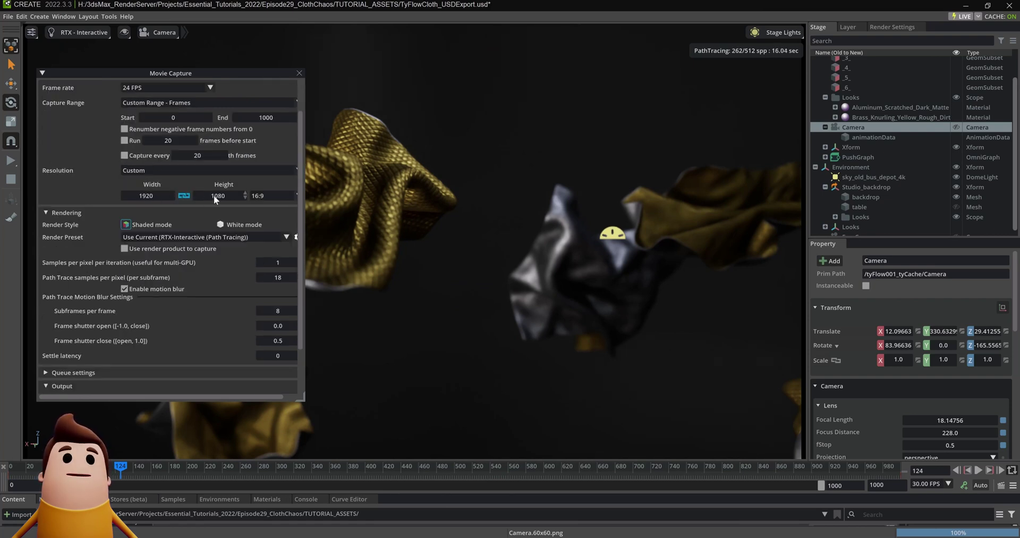
scroll(71, 202, "down", 1)
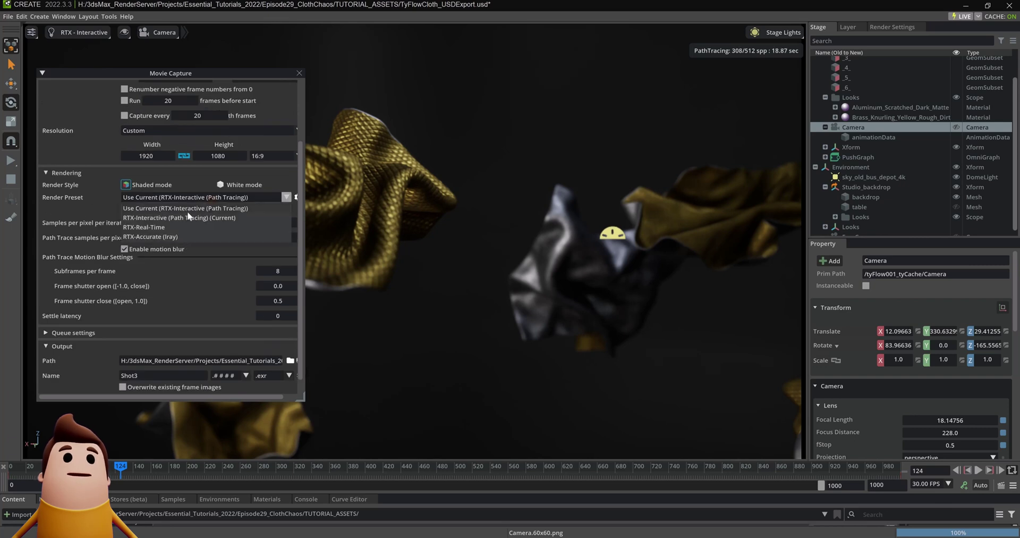
left_click(93, 208)
scroll(94, 208, "down", 1)
left_click(279, 222)
double_click(279, 221)
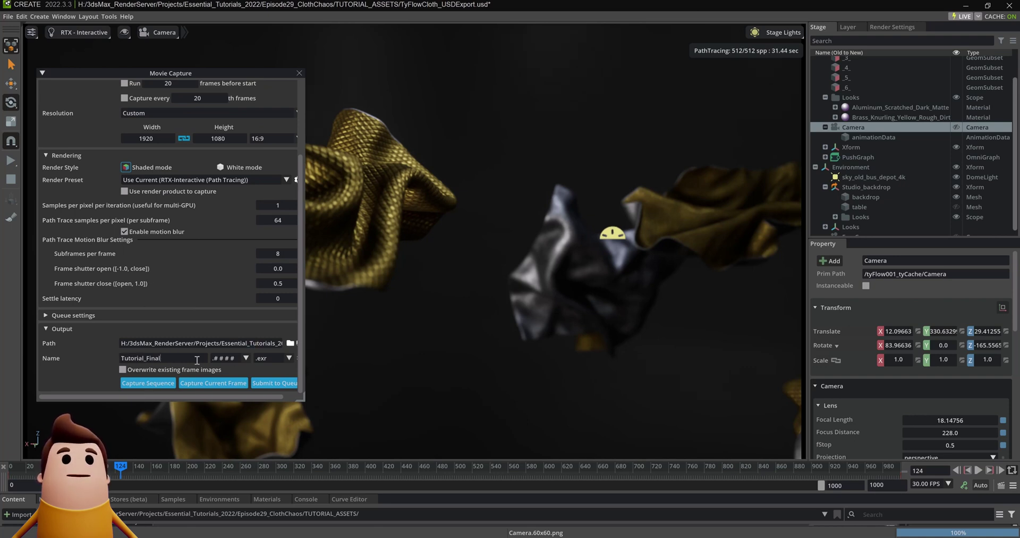
Start capturing the Tutorial_Final sequence in .exr format and move the Capture Progress window over the viewport.
left_click(271, 387)
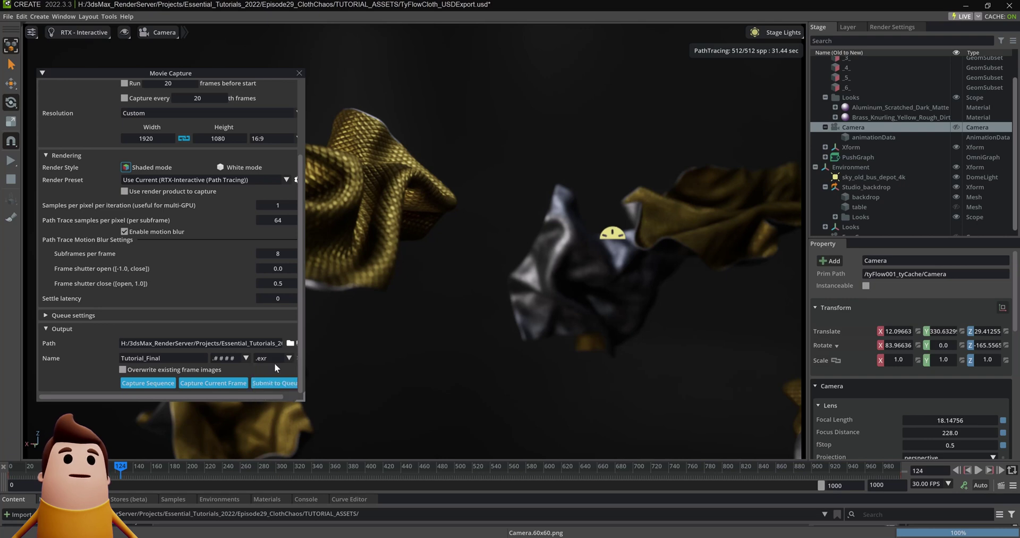
left_click(154, 384)
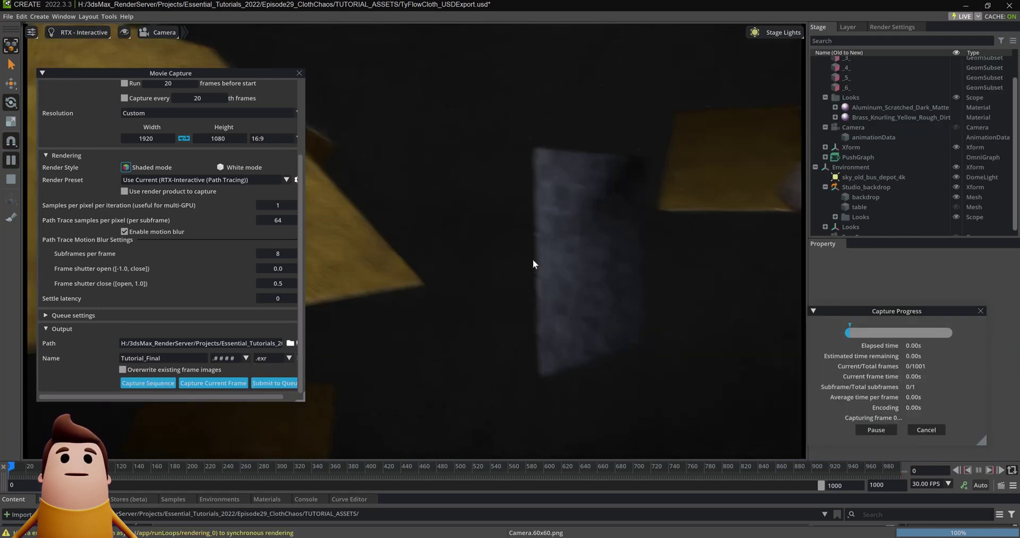
left_click_drag(600, 256, 588, 258)
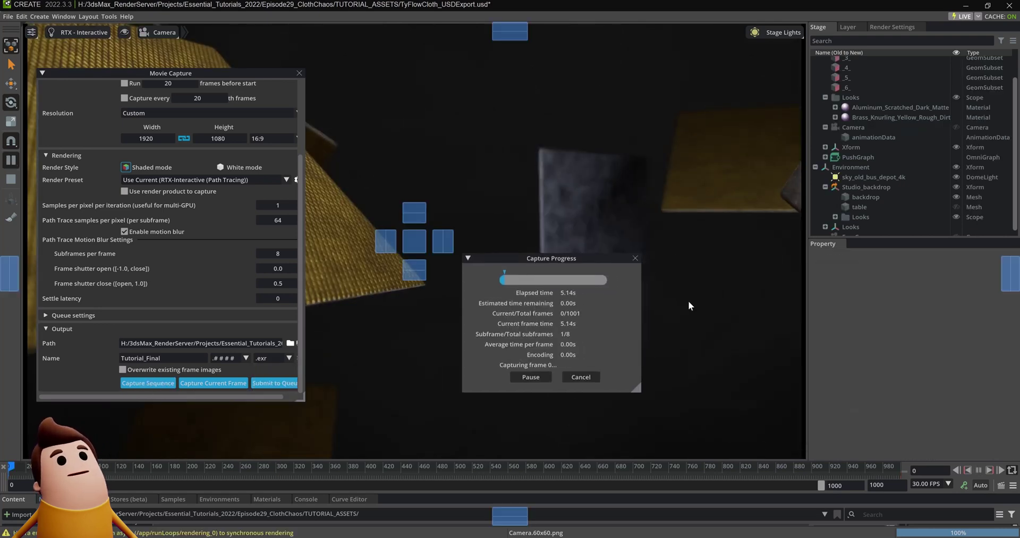